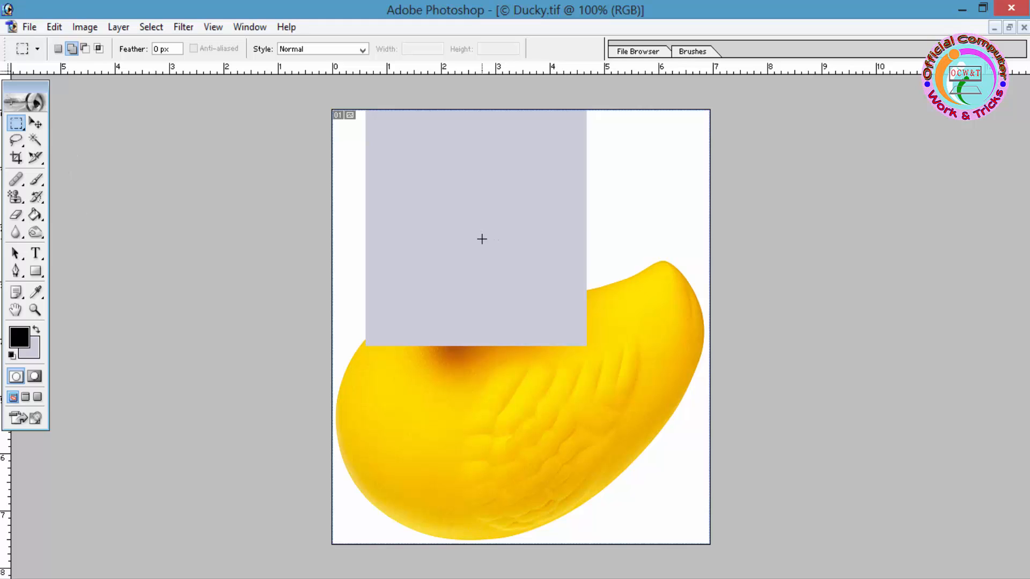
# Undo the deletion of the selected duck head and place several copies of the rectangular selection around the image with the Move tool.
pyautogui.hotkey('ctrl', 'z')
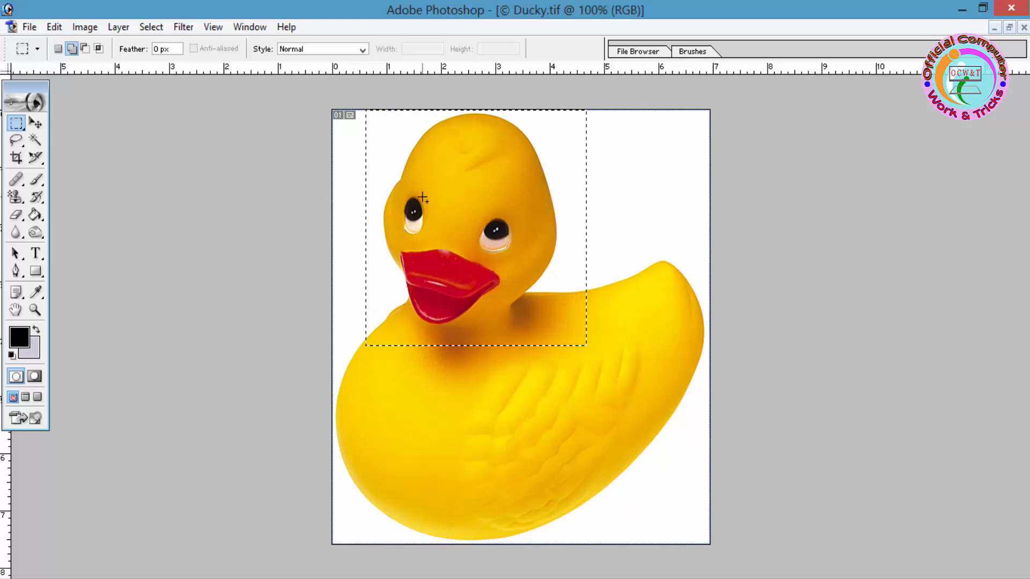
pyautogui.click(85, 49)
pyautogui.click(36, 123)
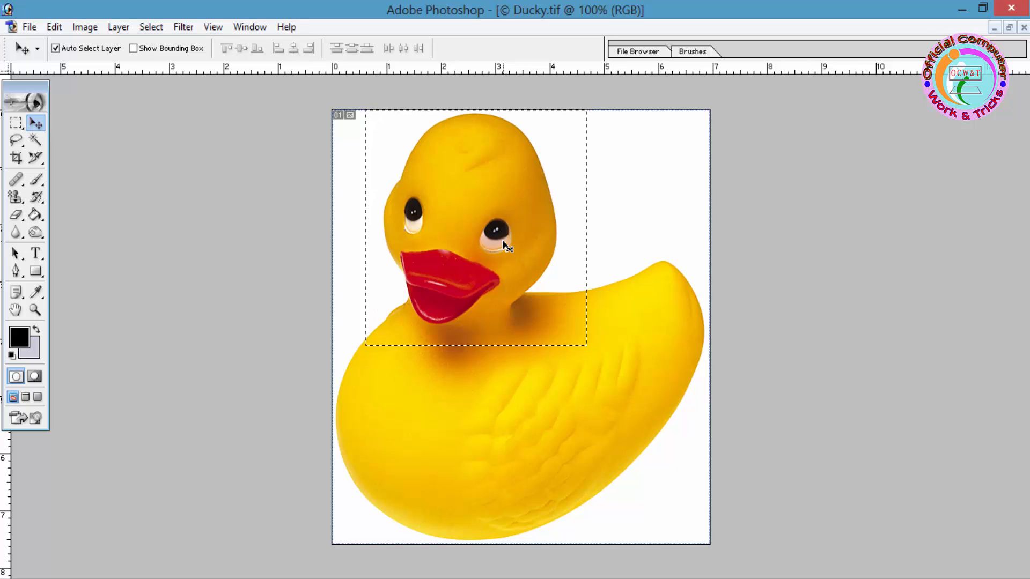
pyautogui.moveTo(474, 234); pyautogui.dragTo(508, 201)
pyautogui.moveTo(498, 242); pyautogui.dragTo(362, 361)
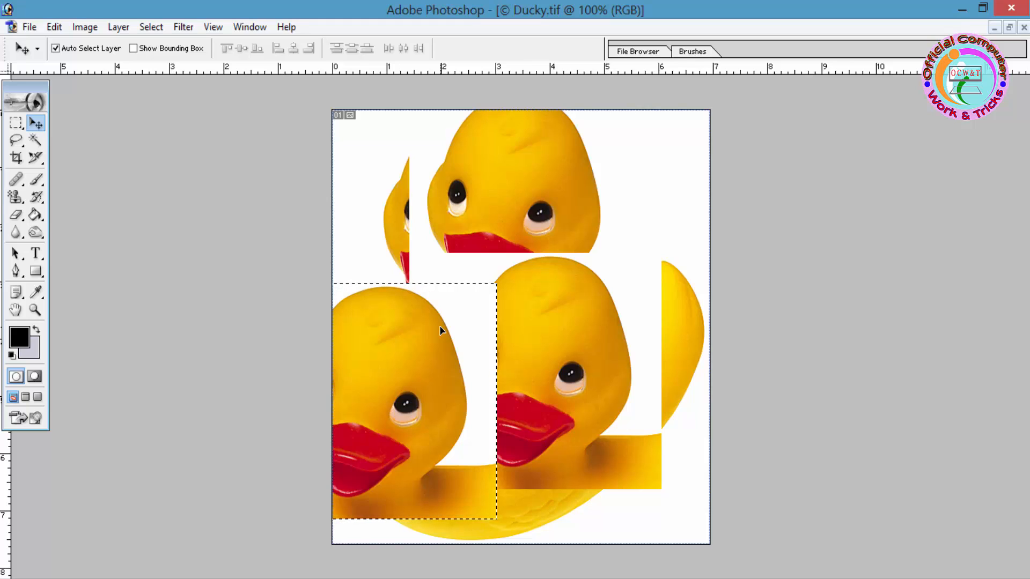
# Step back through the history to remove the rectangular head copies and their selection.
pyautogui.hotkey('ctrl', 'alt', 'z')
pyautogui.hotkey('ctrl', 'alt', 'z')
pyautogui.hotkey('ctrl', 'alt', 'z')
pyautogui.hotkey('ctrl', 'alt', 'z')
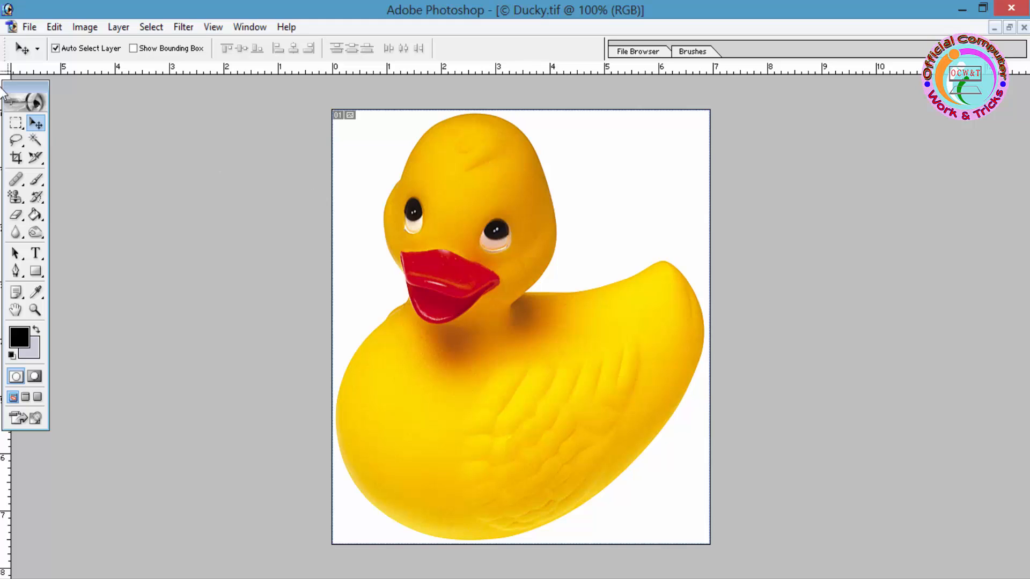
# Select the duck's head with the Elliptical Marquee and place four copies of it around the image with the Move tool.
pyautogui.moveTo(17, 125); pyautogui.dragTo(82, 139)
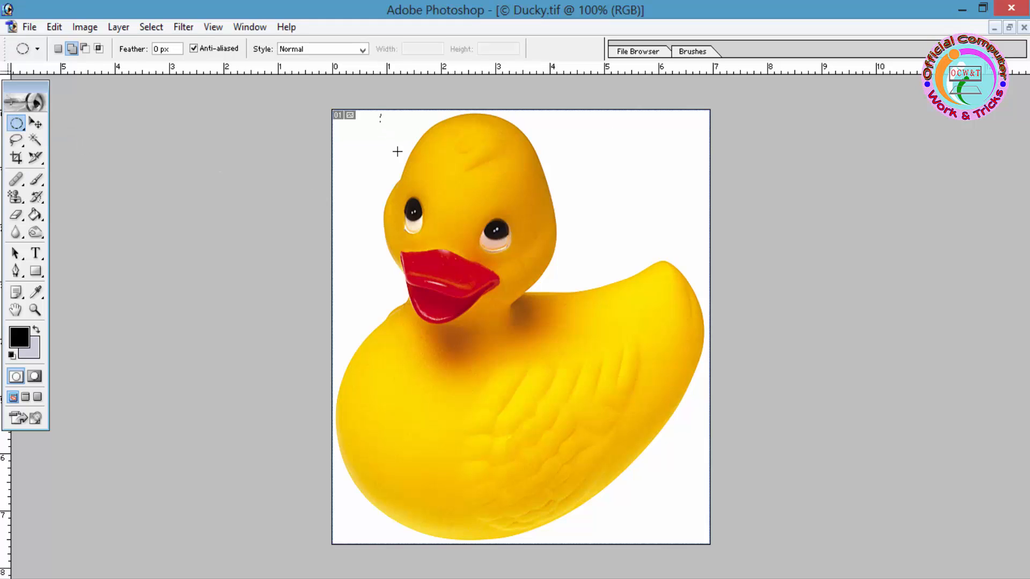
pyautogui.moveTo(560, 337); pyautogui.dragTo(568, 351)
pyautogui.click(35, 123)
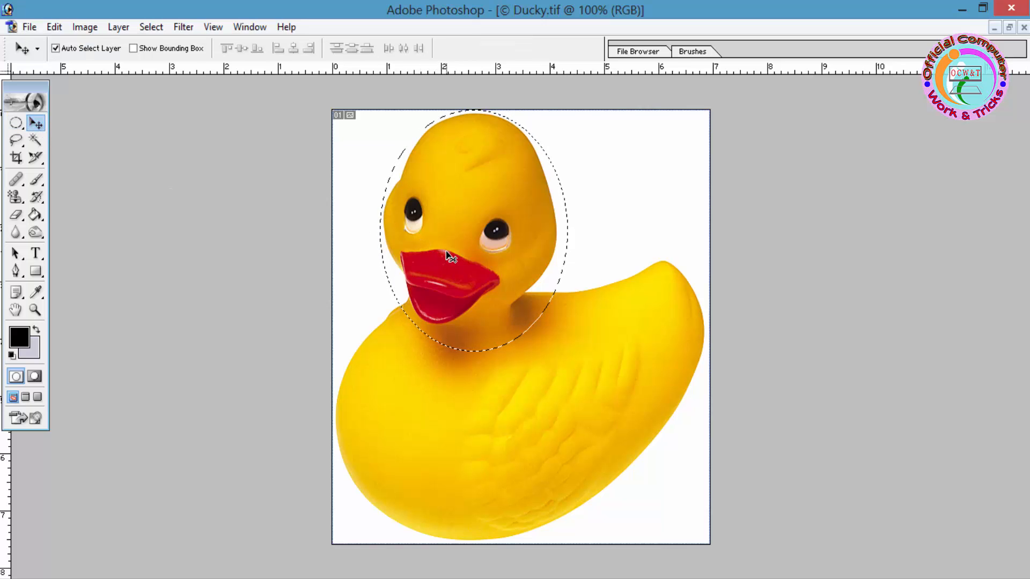
pyautogui.moveTo(469, 242); pyautogui.dragTo(439, 269)
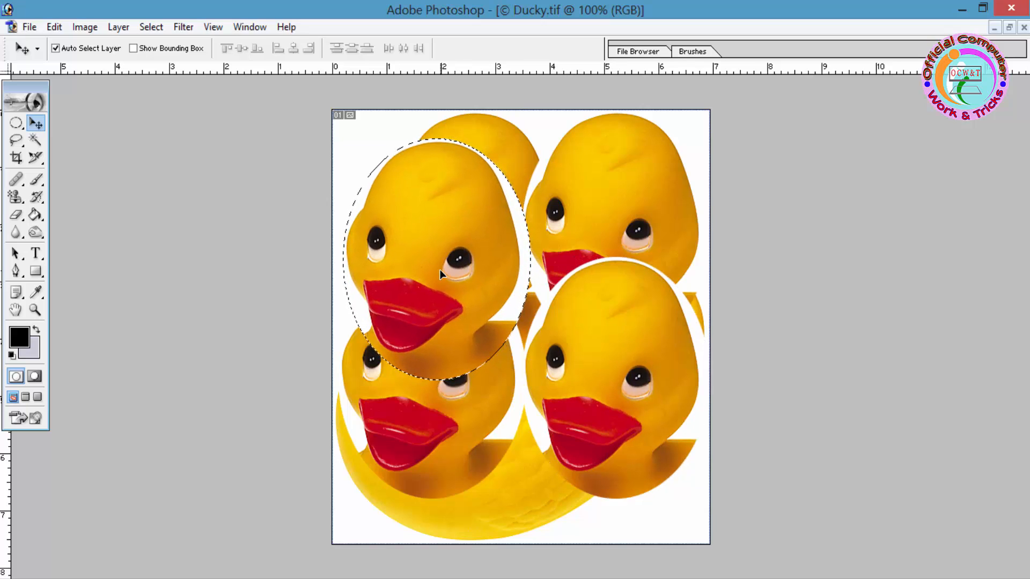
# Step back through the history to remove the oval head copies and their elliptical selection.
pyautogui.hotkey('ctrl', 'alt', 'z')
pyautogui.hotkey('ctrl', 'alt', 'z')
pyautogui.hotkey('ctrl', 'alt', 'z')
pyautogui.hotkey('ctrl', 'alt', 'z')
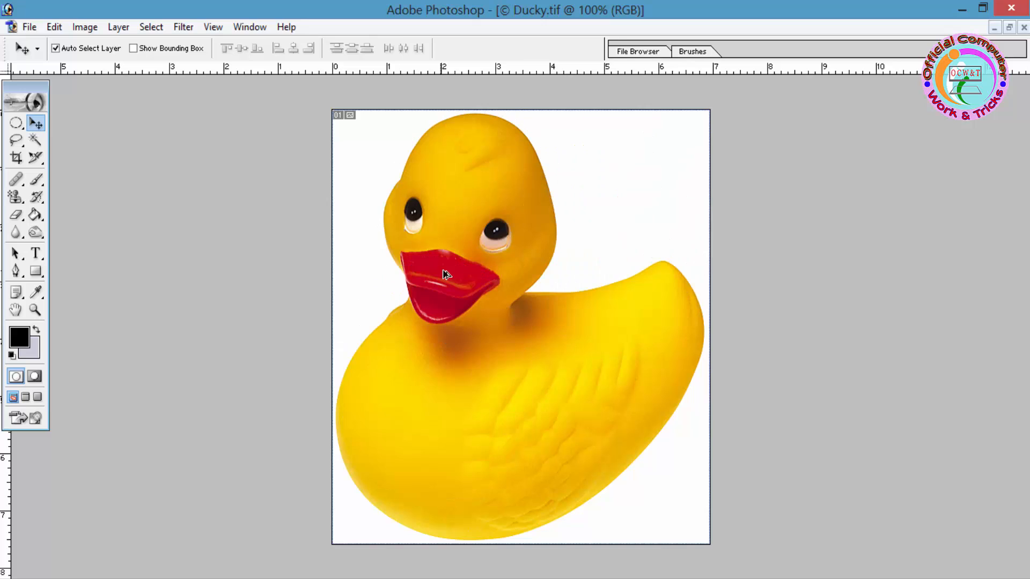
# Open Eagle.psd from the Samples folder and maximize its document window.
pyautogui.click(1009, 28)
pyautogui.hotkey('ctrl', 'o')
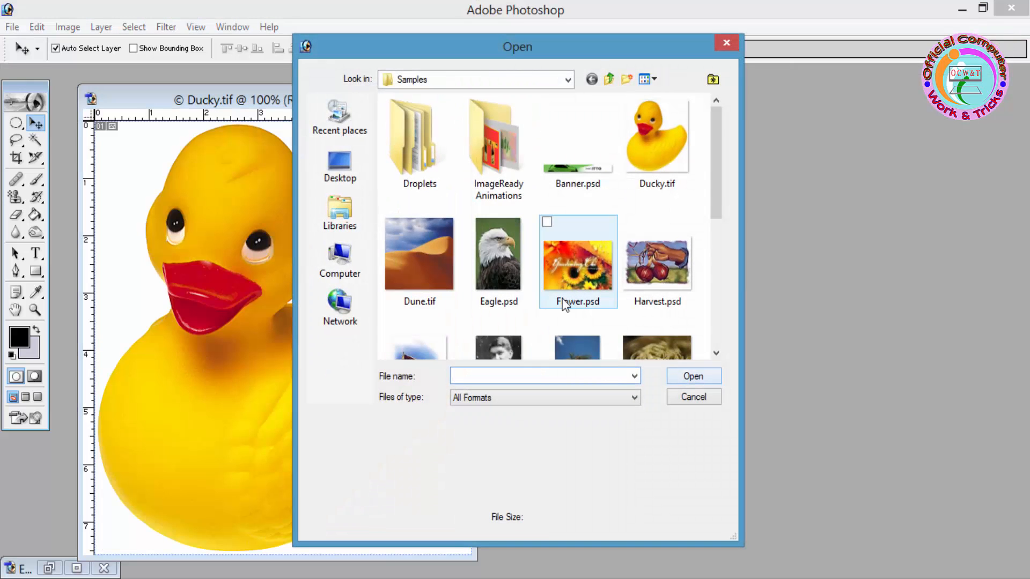
pyautogui.click(510, 271)
pyautogui.click(686, 376)
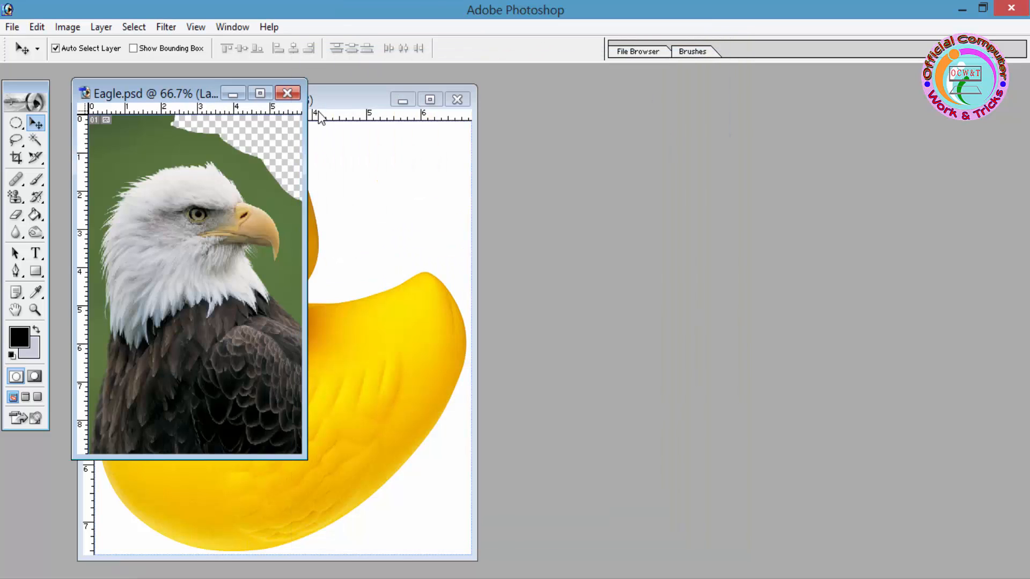
pyautogui.click(261, 96)
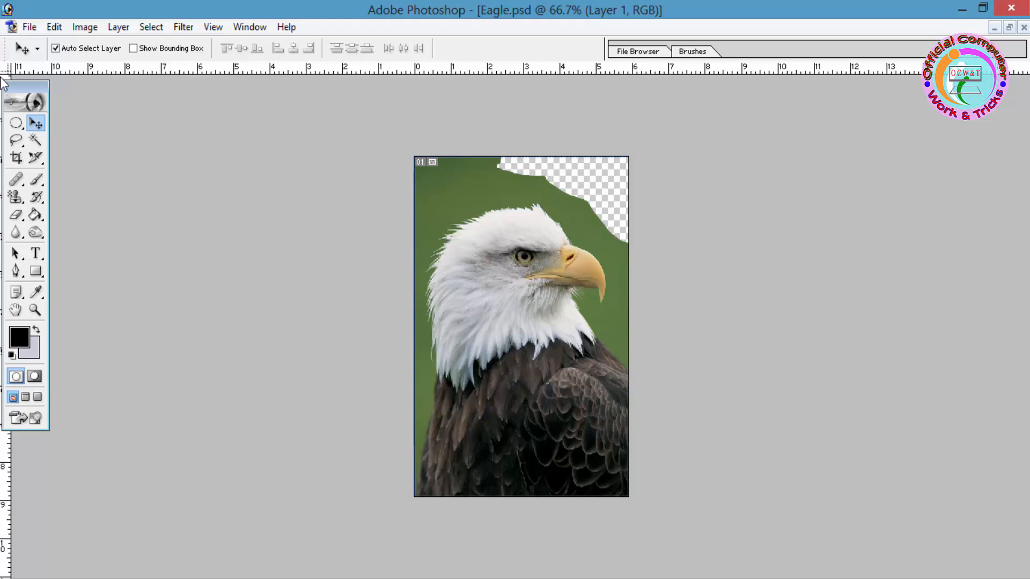
# Select a small rectangle of green background in the eagle image's upper-left corner with the Rectangular Marquee.
pyautogui.click(17, 126)
pyautogui.click(89, 127)
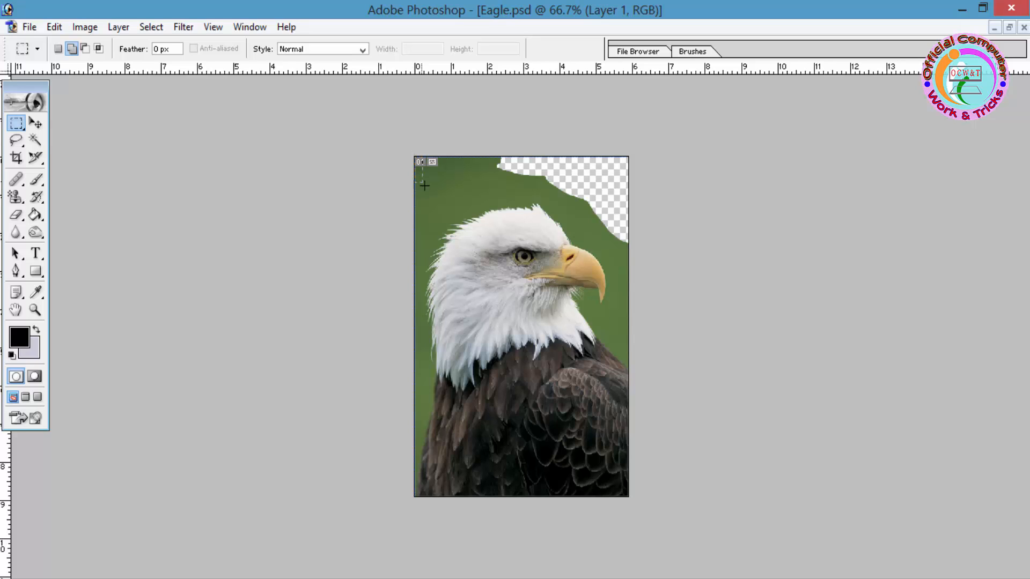
pyautogui.moveTo(487, 203); pyautogui.dragTo(487, 203)
pyautogui.click(16, 123)
pyautogui.click(82, 128)
pyautogui.hotkey('ctrl', 't')
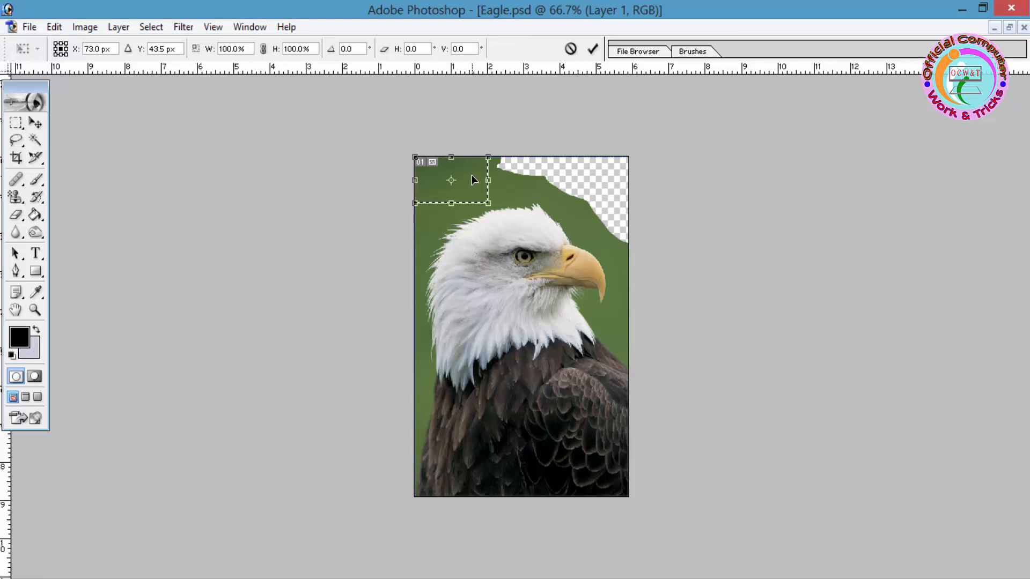
pyautogui.press('Return')
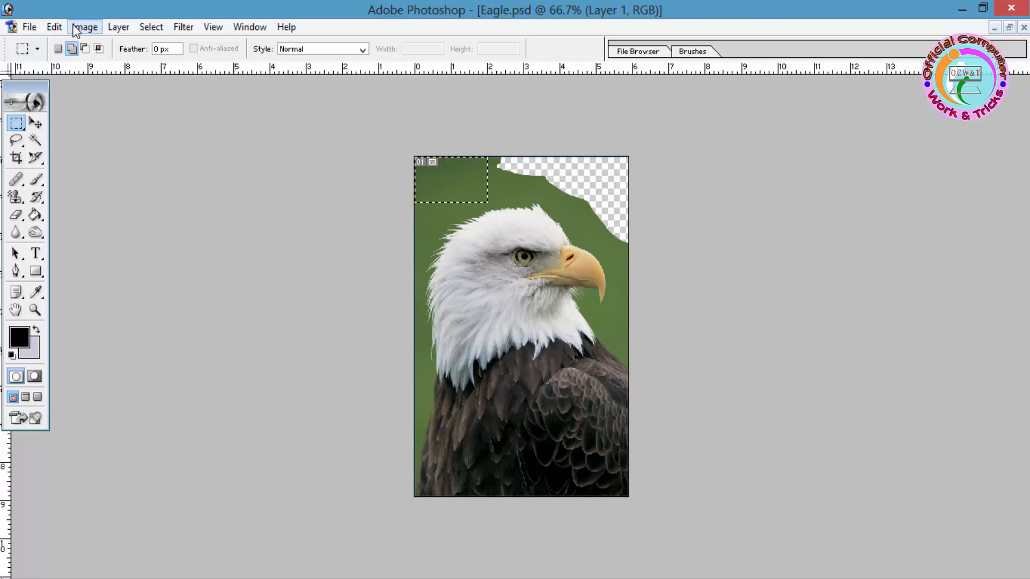
# Stretch the selected green patch to about 304% width with Free Transform across the image's top, and deselect it.
pyautogui.click(114, 29)
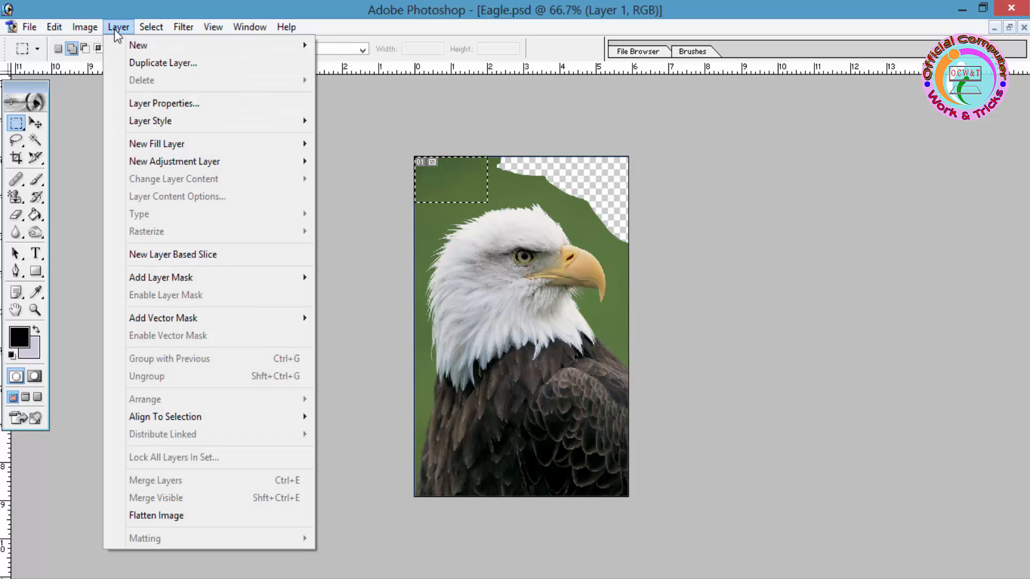
pyautogui.moveTo(90, 32)
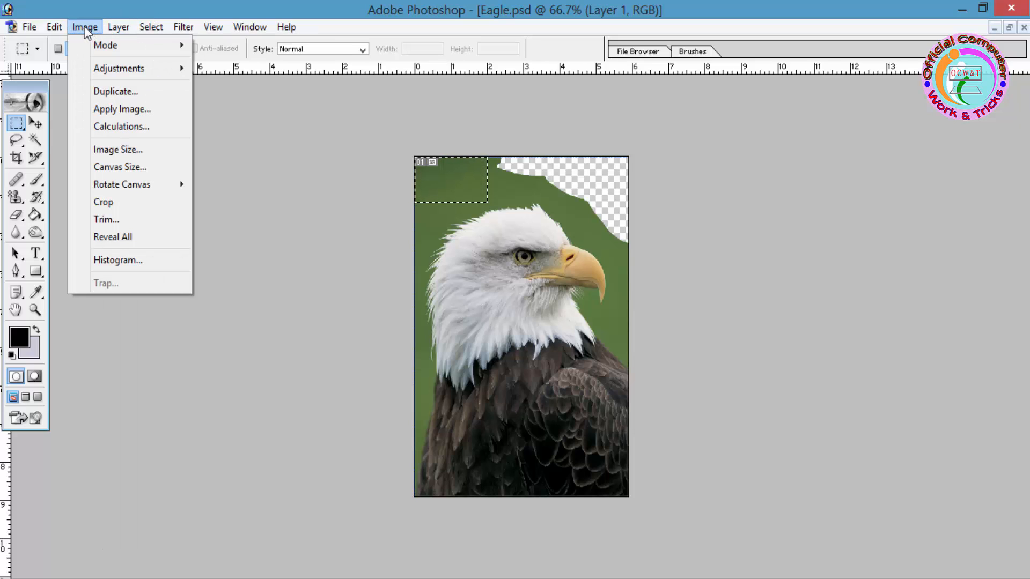
pyautogui.moveTo(54, 28)
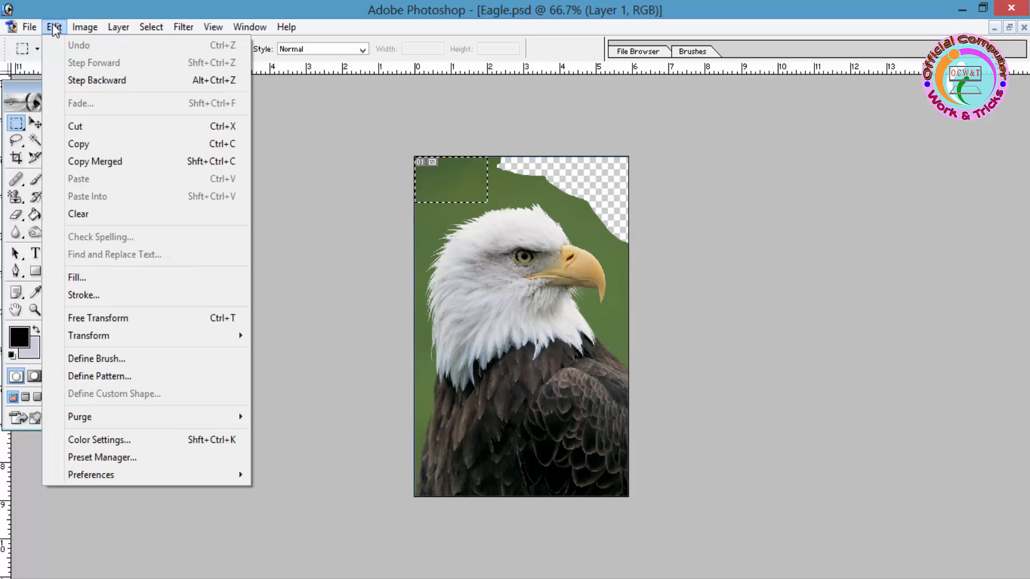
pyautogui.click(129, 319)
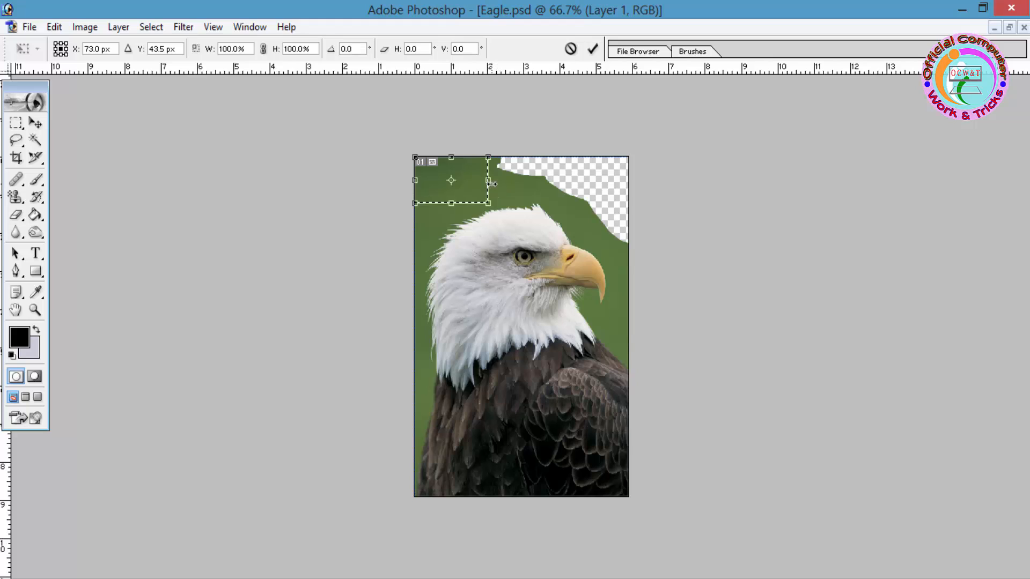
pyautogui.moveTo(489, 180); pyautogui.dragTo(638, 179)
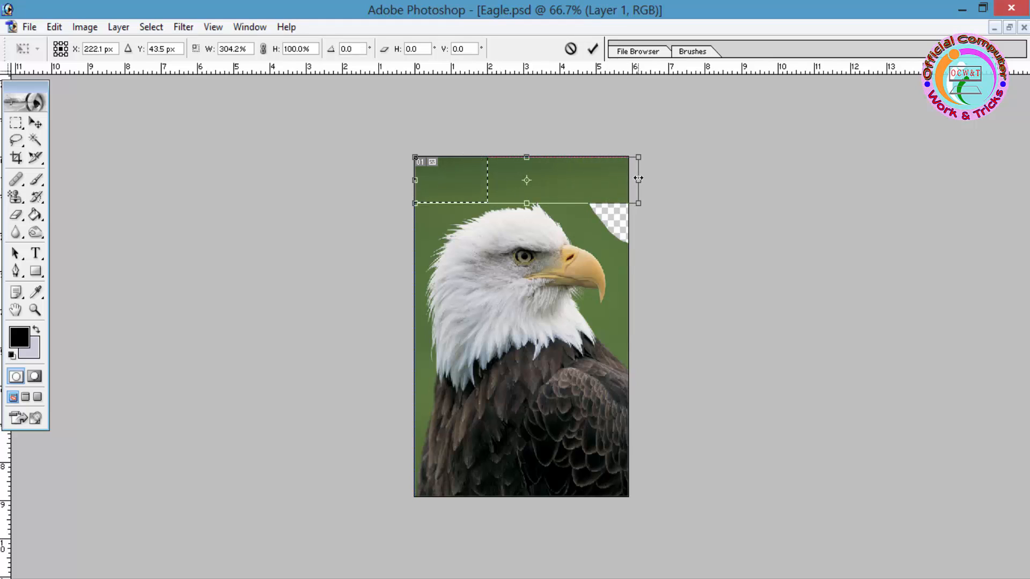
pyautogui.press('Return')
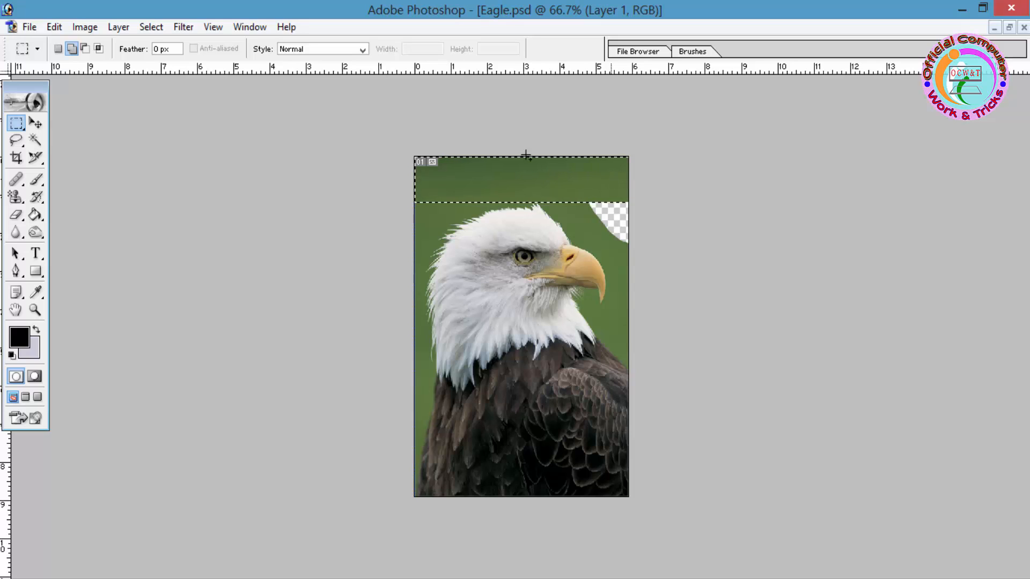
pyautogui.click(151, 28)
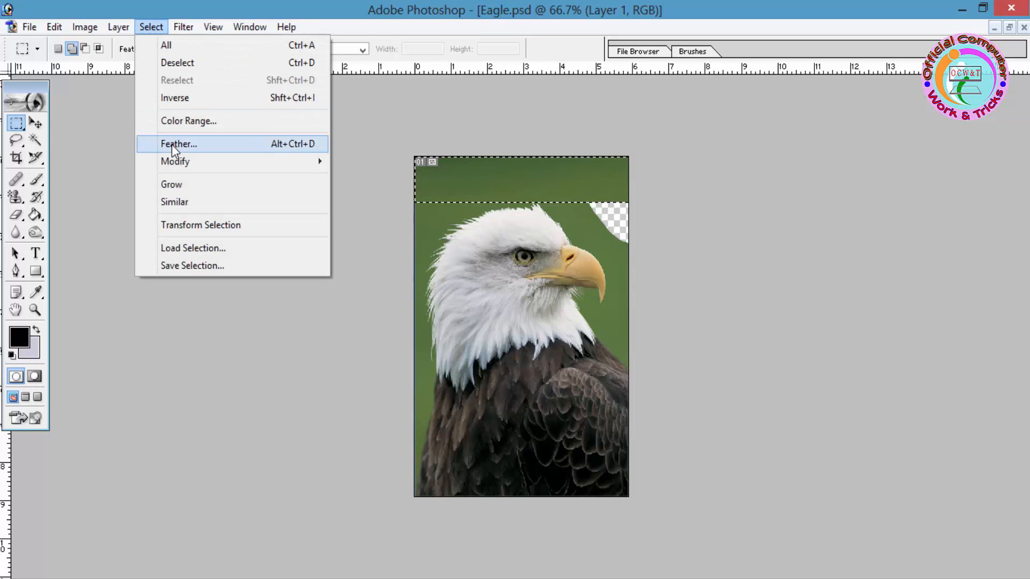
pyautogui.click(203, 62)
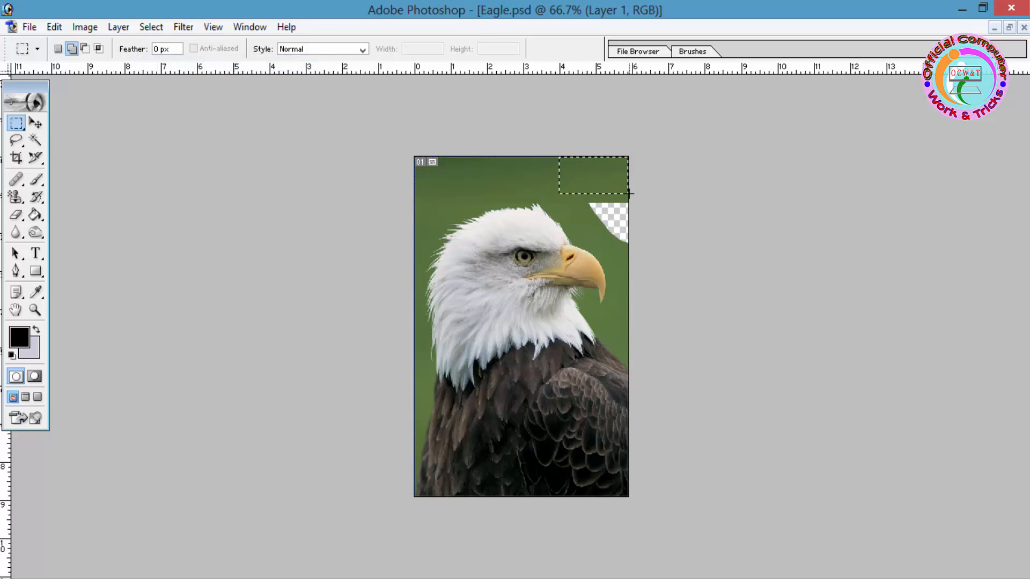
# Select a rectangle of green in the eagle image's upper-right corner and stretch it down to about 159% height with Free Transform.
pyautogui.hotkey('ctrl', 't')
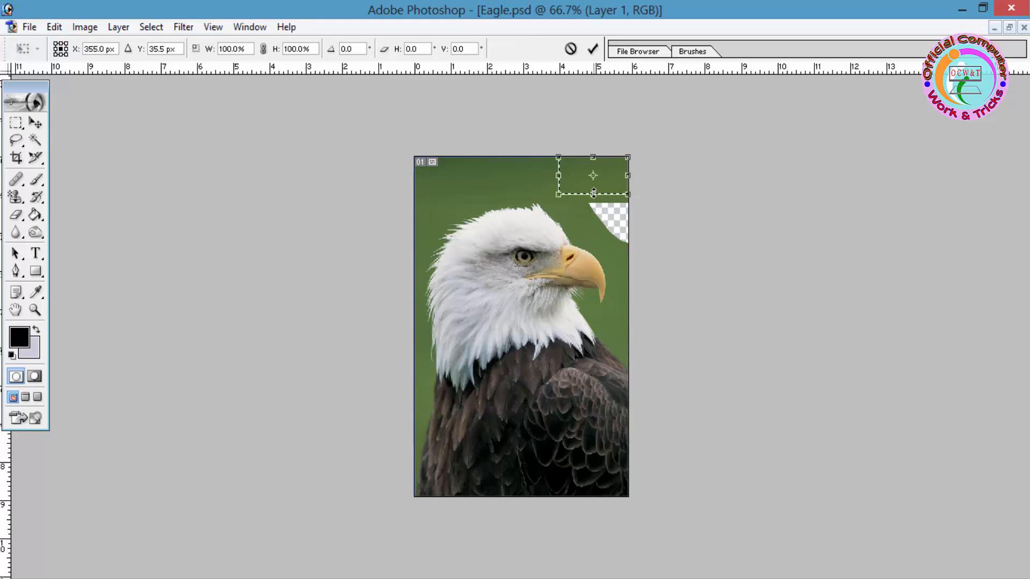
pyautogui.moveTo(594, 193); pyautogui.dragTo(602, 215)
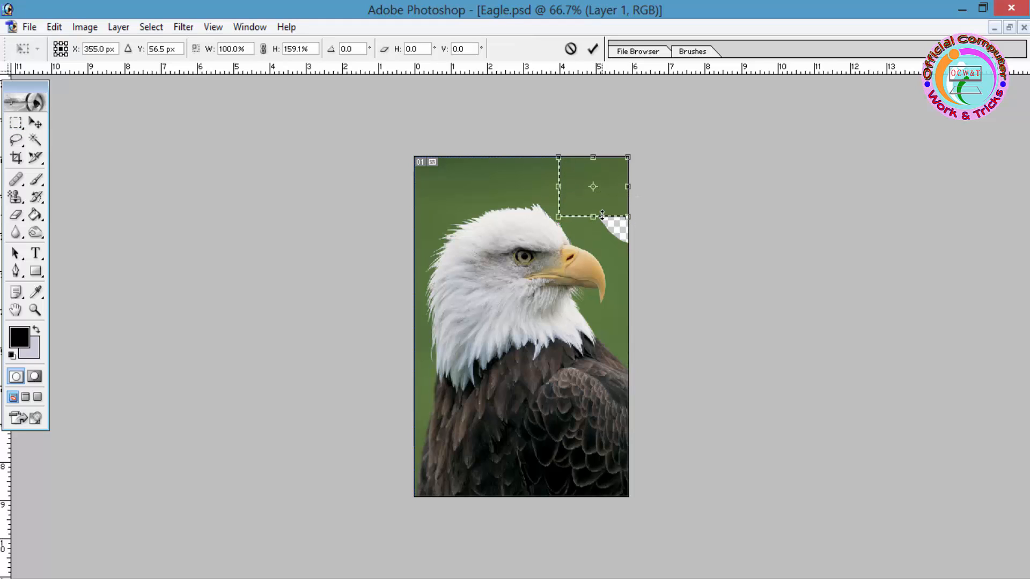
pyautogui.press('Return')
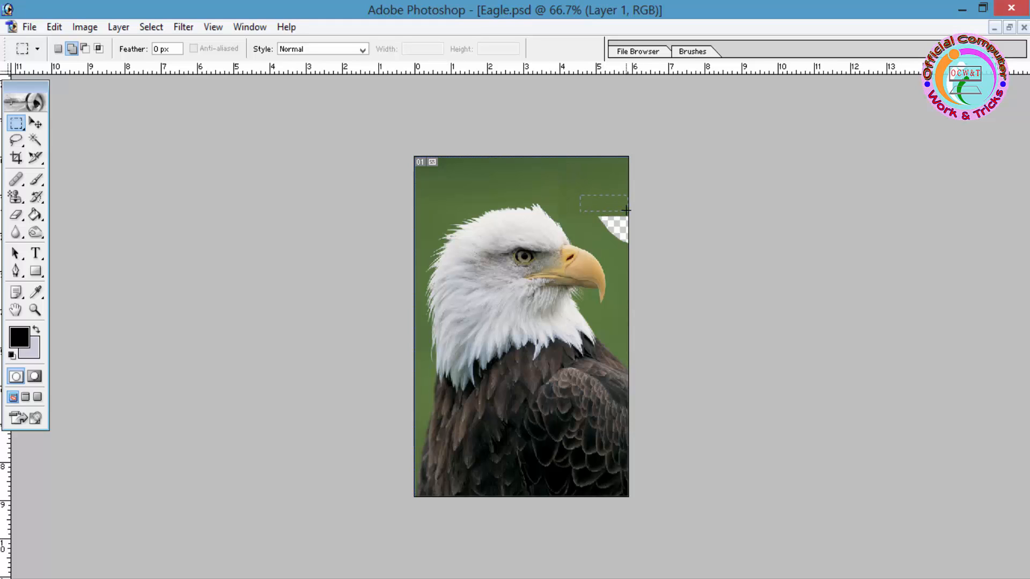
# Stretch a thin strip of green above the remaining transparent gap down over it with Free Transform, and deselect it.
pyautogui.hotkey('ctrl', 't')
pyautogui.moveTo(603, 205); pyautogui.dragTo(619, 243)
pyautogui.press('Return')
pyautogui.click(546, 205)
# Close Eagle.psd without saving the changes.
pyautogui.click(20, 134)
pyautogui.click(75, 126)
pyautogui.click(1023, 27)
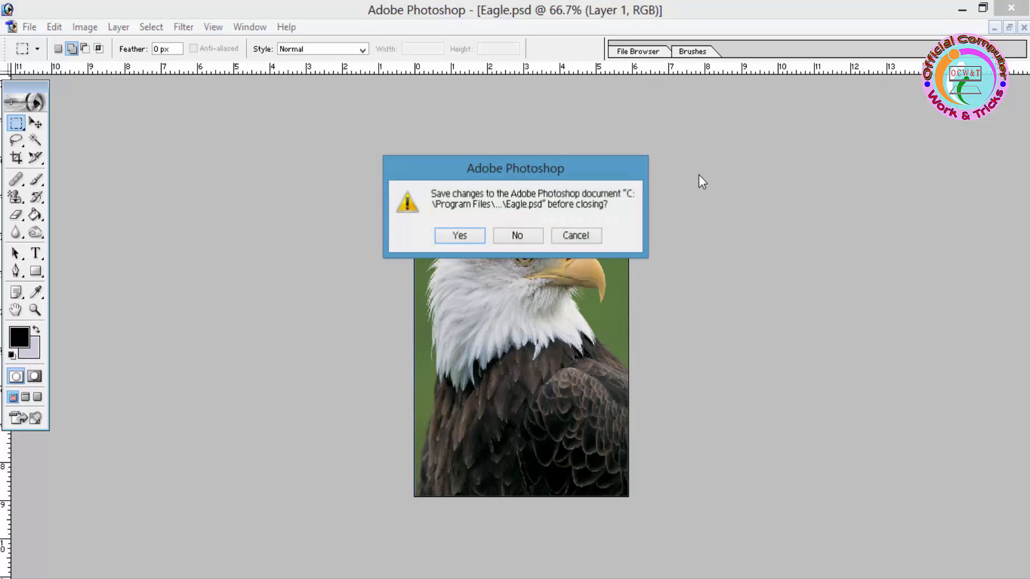
pyautogui.click(533, 237)
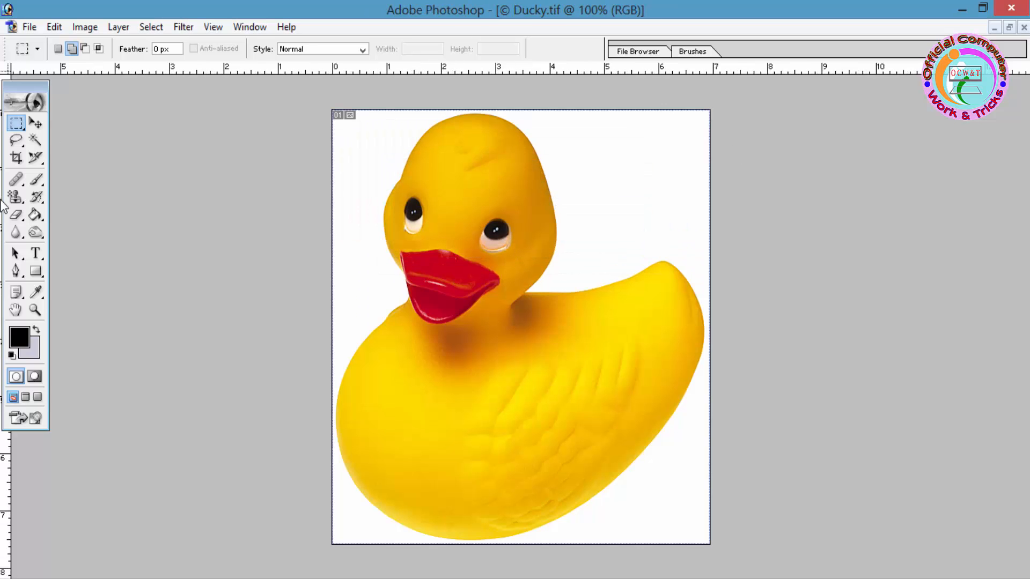
# Select single rows along the top edge, through the duck's eyes and below its neck, and add a horizontal guide across its forehead.
pyautogui.click(16, 126)
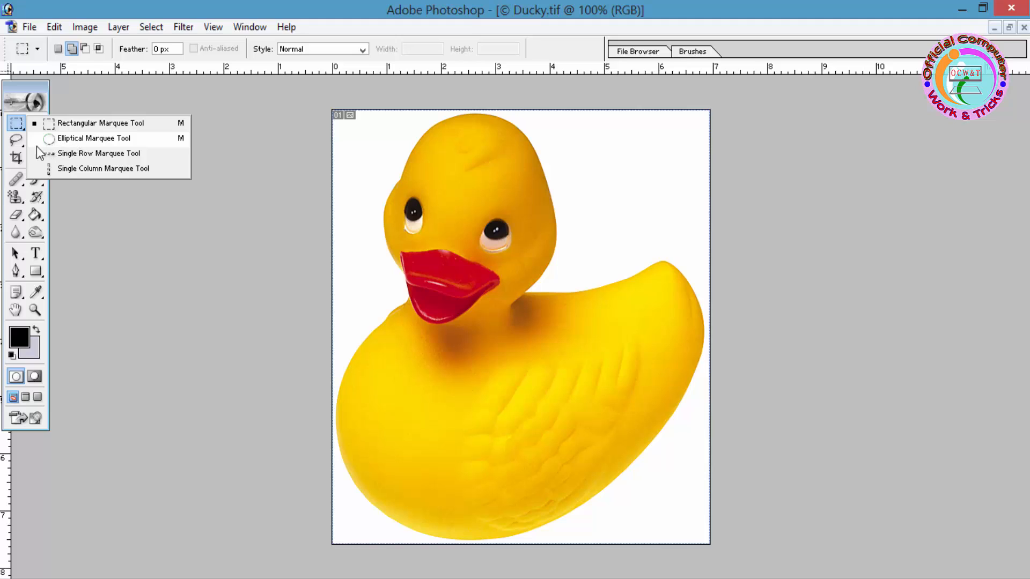
pyautogui.click(72, 155)
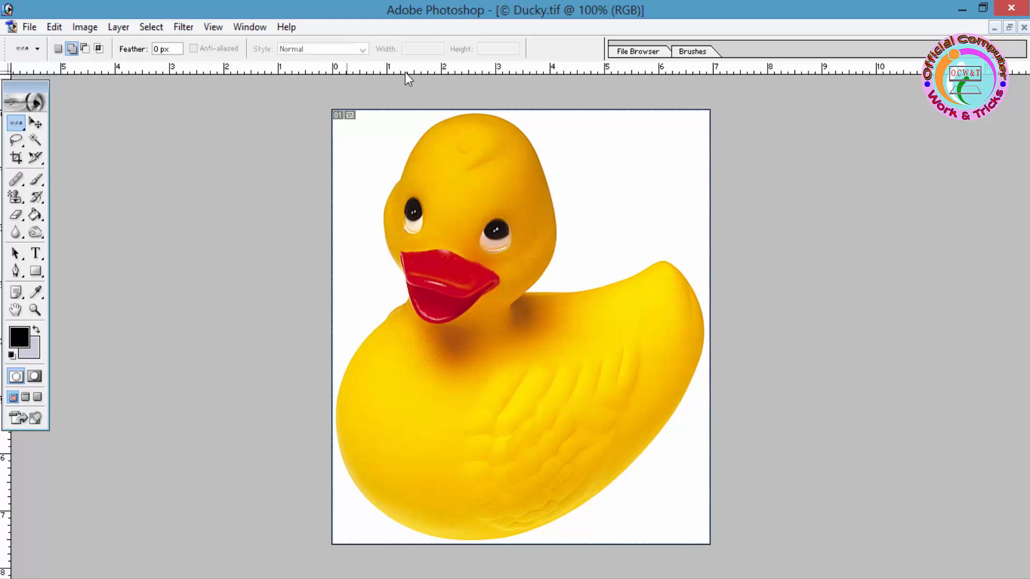
pyautogui.click(496, 183)
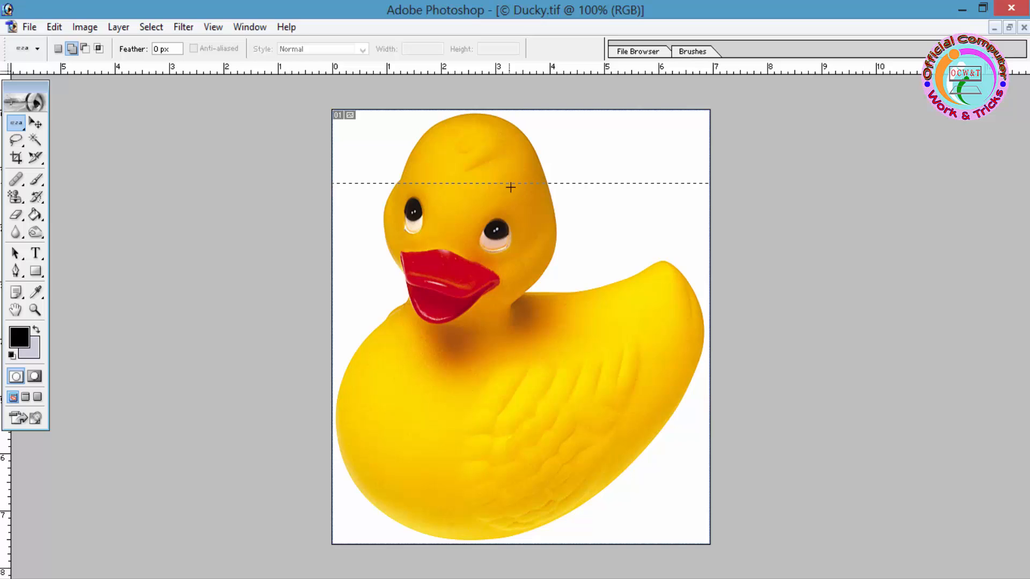
pyautogui.click(519, 356)
pyautogui.click(531, 141)
pyautogui.click(540, 221)
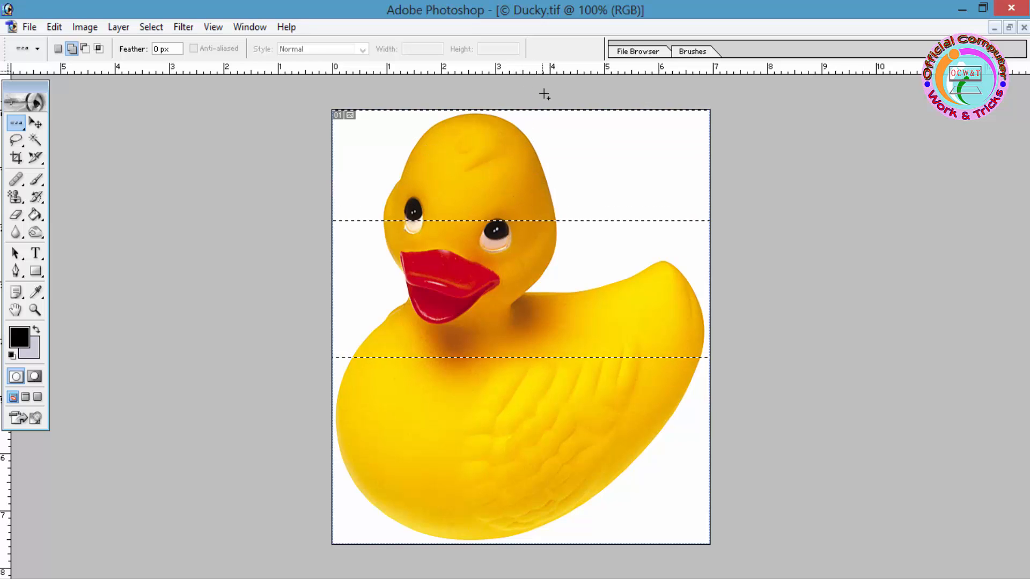
pyautogui.moveTo(550, 70); pyautogui.dragTo(543, 172)
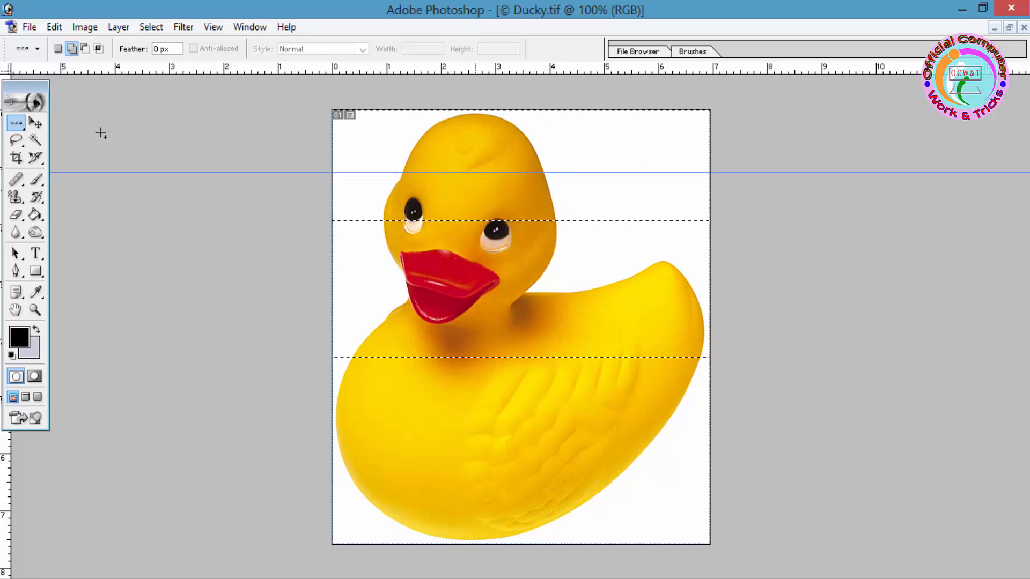
# Add four single-column selections across the duck image with the Single Column Marquee, and place a vertical guide just beyond the duck's eyes.
pyautogui.click(16, 123)
pyautogui.click(78, 170)
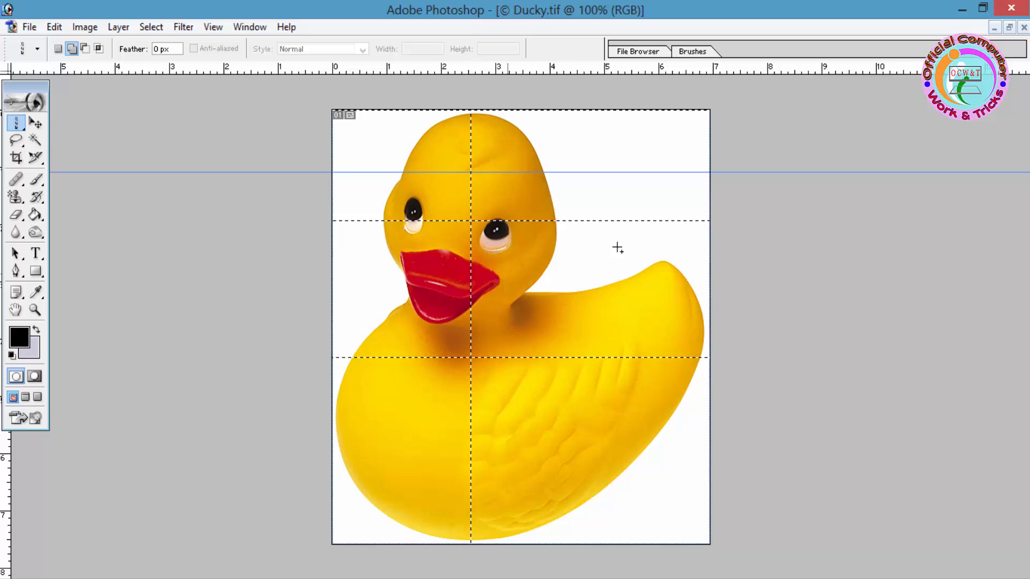
pyautogui.click(694, 250)
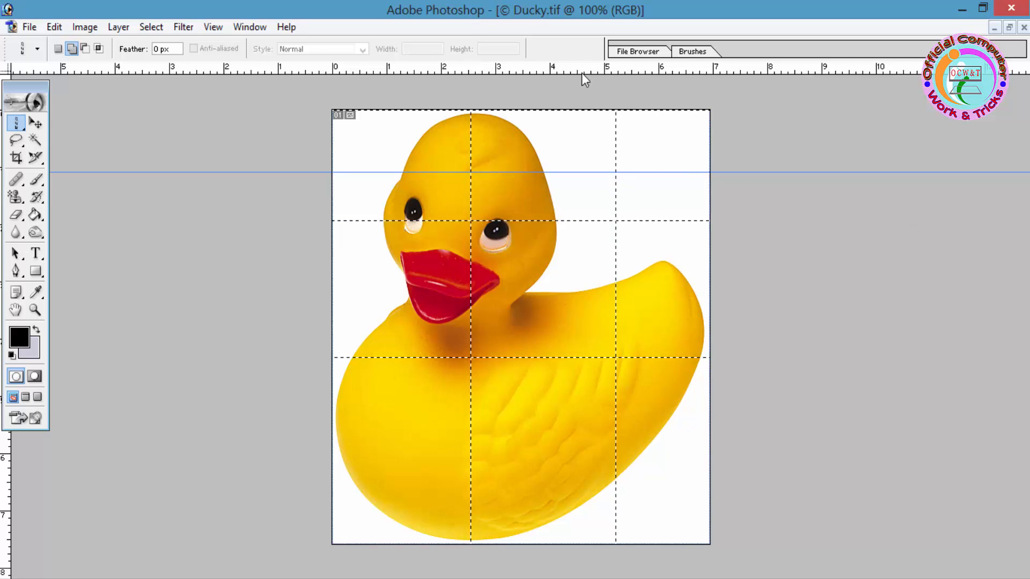
pyautogui.moveTo(5, 478); pyautogui.dragTo(523, 531)
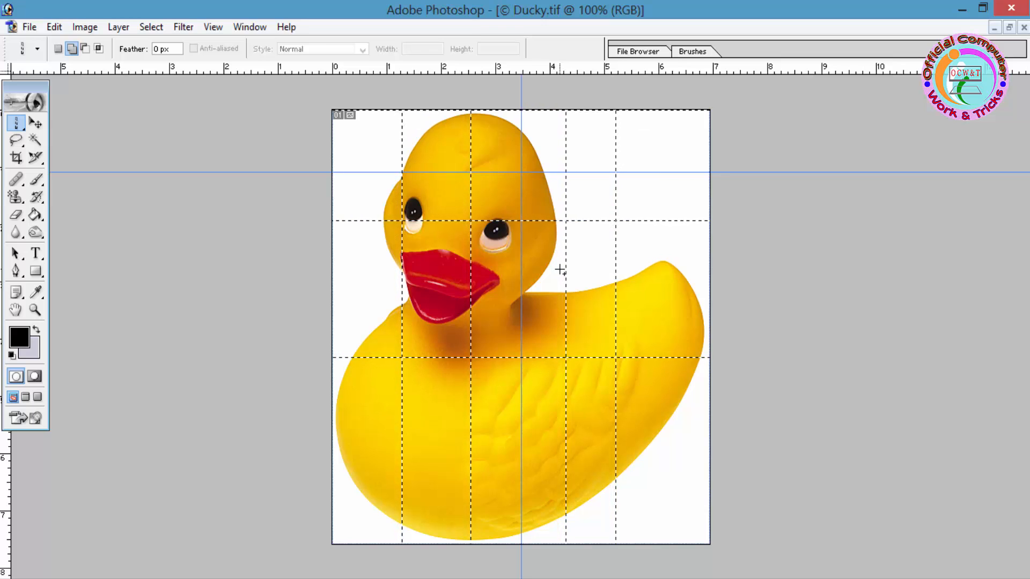
# Switch to the Rectangular Marquee tool and close Ducky.tif without saving the changes.
pyautogui.click(17, 124)
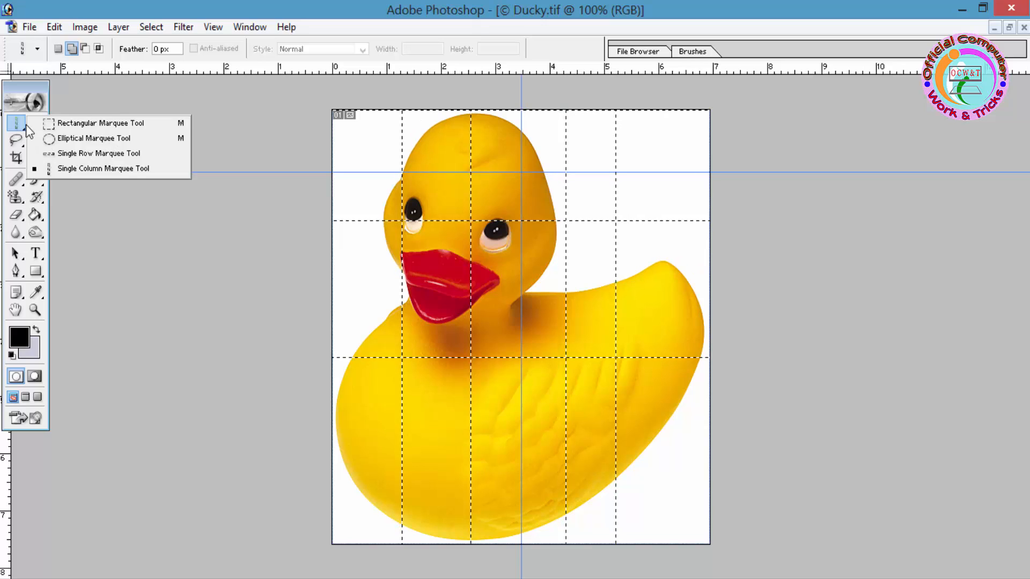
pyautogui.click(82, 125)
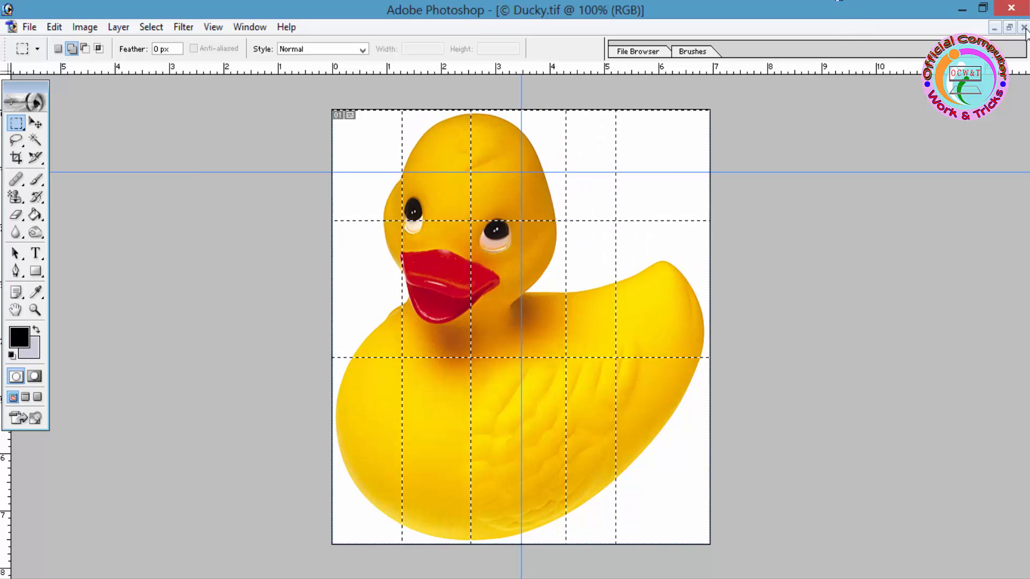
pyautogui.hotkey('ctrl', 'w')
pyautogui.click(517, 235)
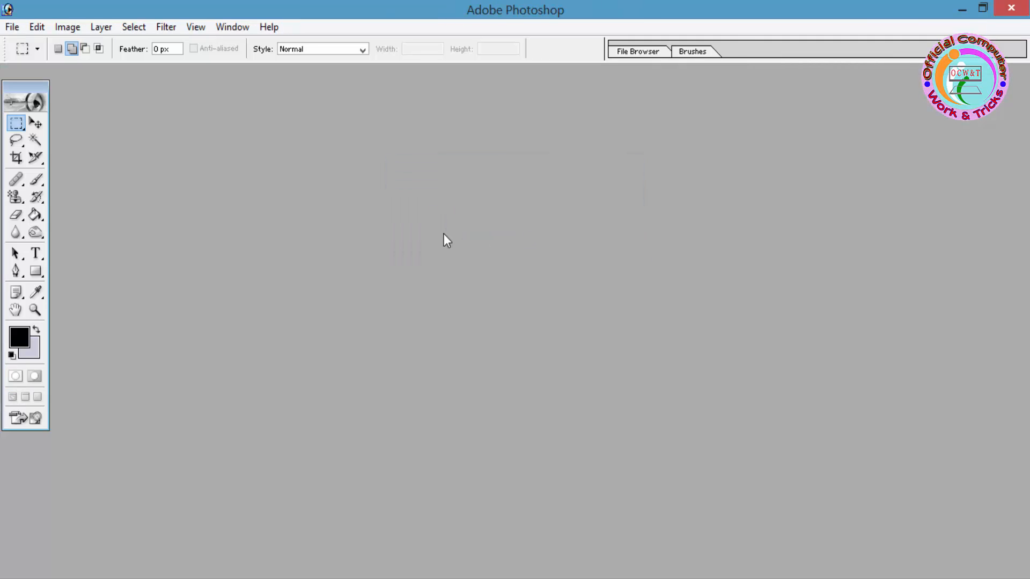
# Open Peppers.jpg from the Samples folder and maximize its document window.
pyautogui.hotkey('ctrl', 'o')
pyautogui.click(493, 303)
pyautogui.scroll(-3, 481, 301)
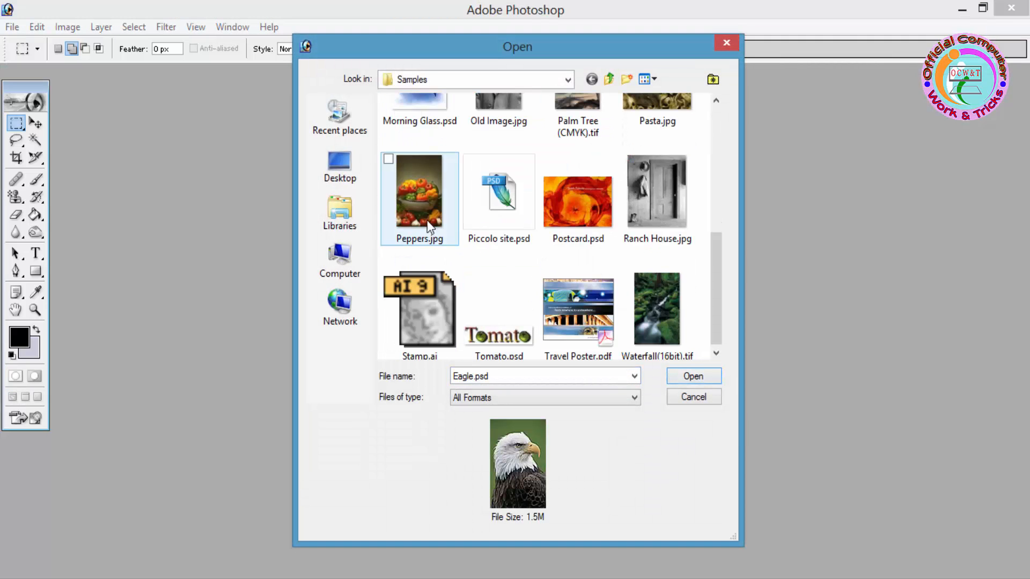
pyautogui.click(419, 201)
pyautogui.click(694, 377)
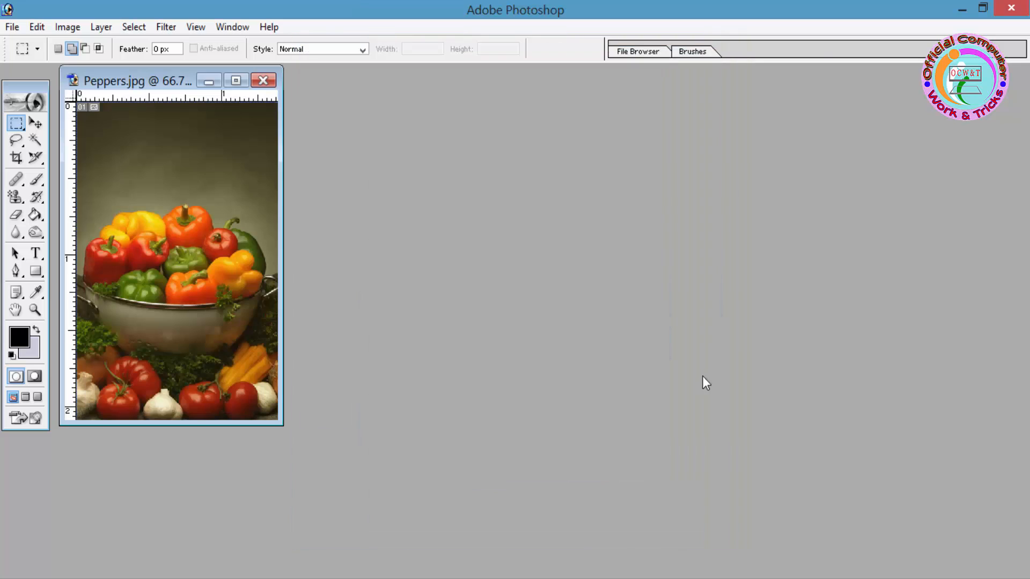
pyautogui.click(237, 81)
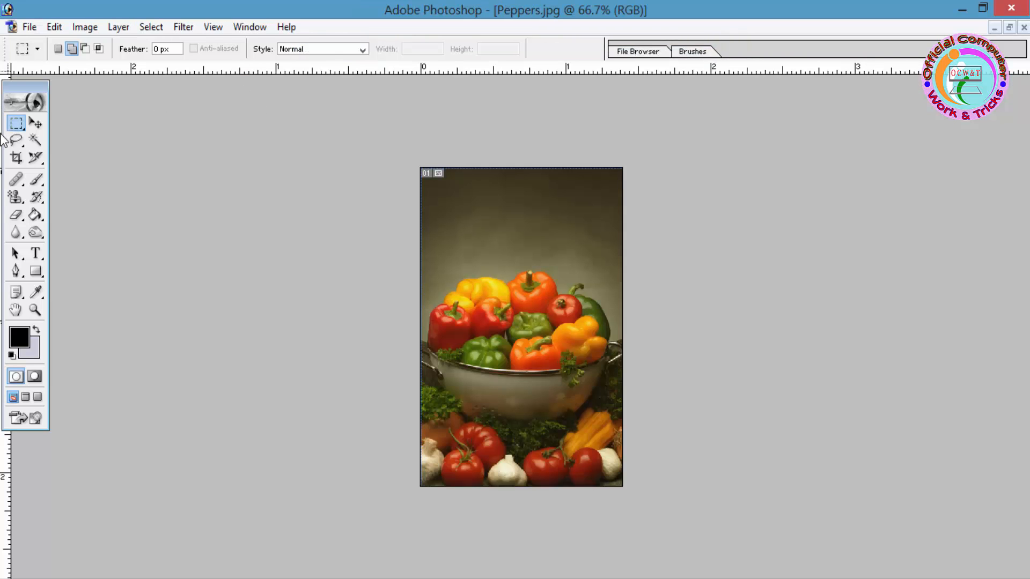
# Draw an elliptical selection around the yellow pepper at the upper edge of the bowl with the Elliptical Marquee.
pyautogui.click(17, 126)
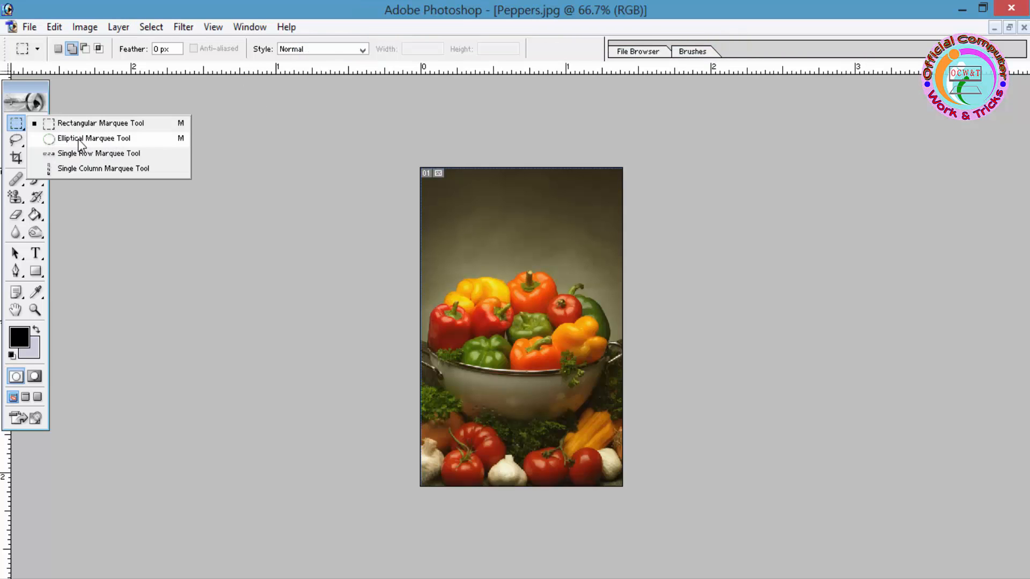
pyautogui.click(79, 141)
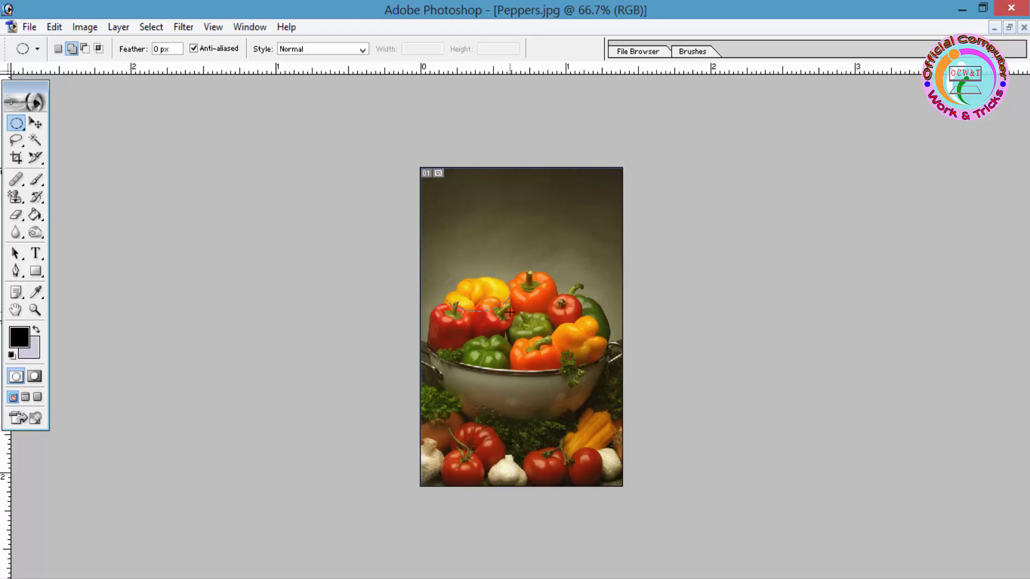
pyautogui.moveTo(523, 316); pyautogui.dragTo(508, 312)
# Try recolouring the selected pepper with Hue/Saturation at hue -34, saturation +6 and lightness +23, and cancel the adjustment.
pyautogui.click(90, 29)
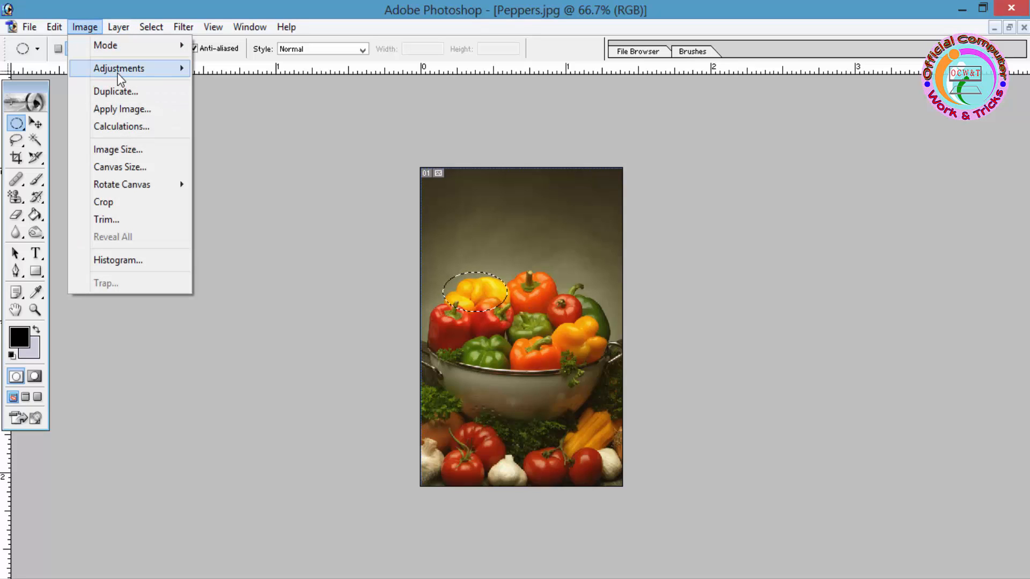
pyautogui.moveTo(124, 68)
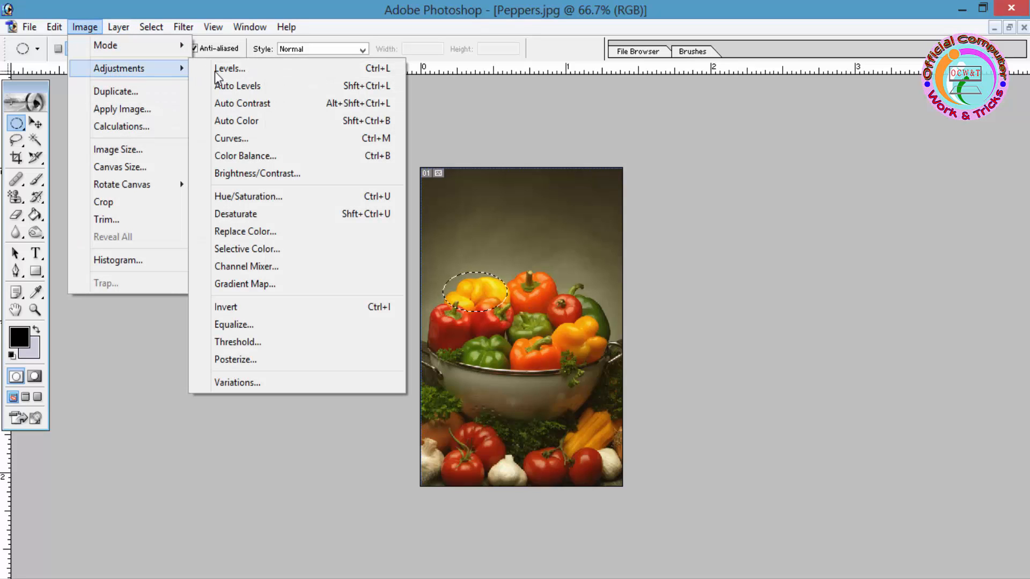
pyautogui.click(250, 196)
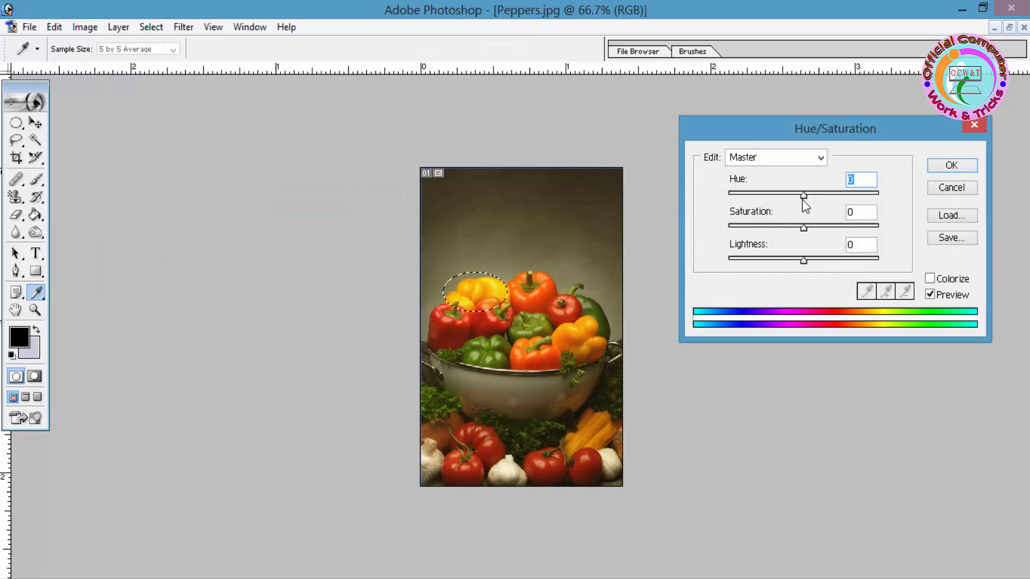
pyautogui.moveTo(801, 195); pyautogui.dragTo(822, 261)
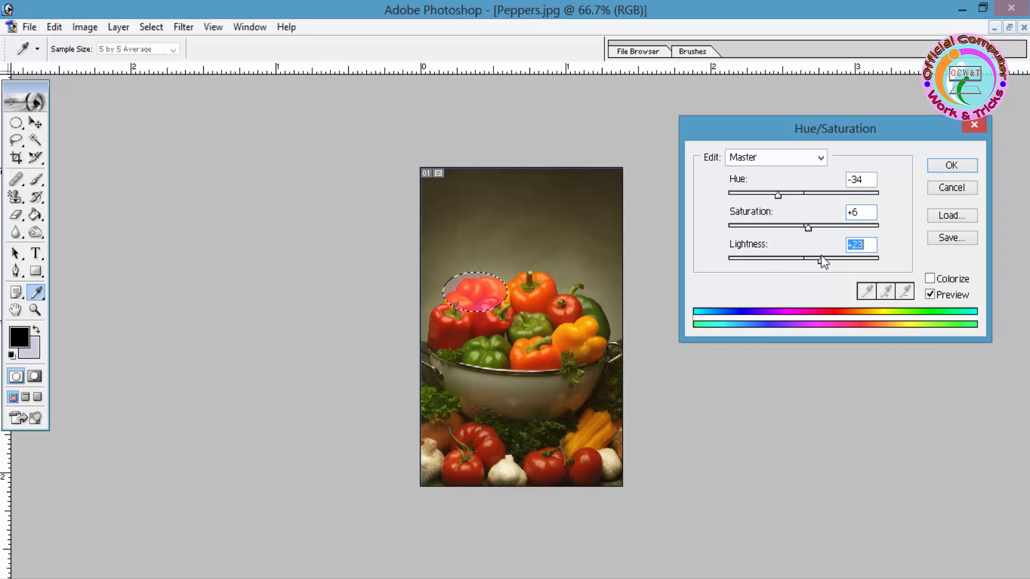
pyautogui.click(950, 189)
pyautogui.rightClick(13, 123)
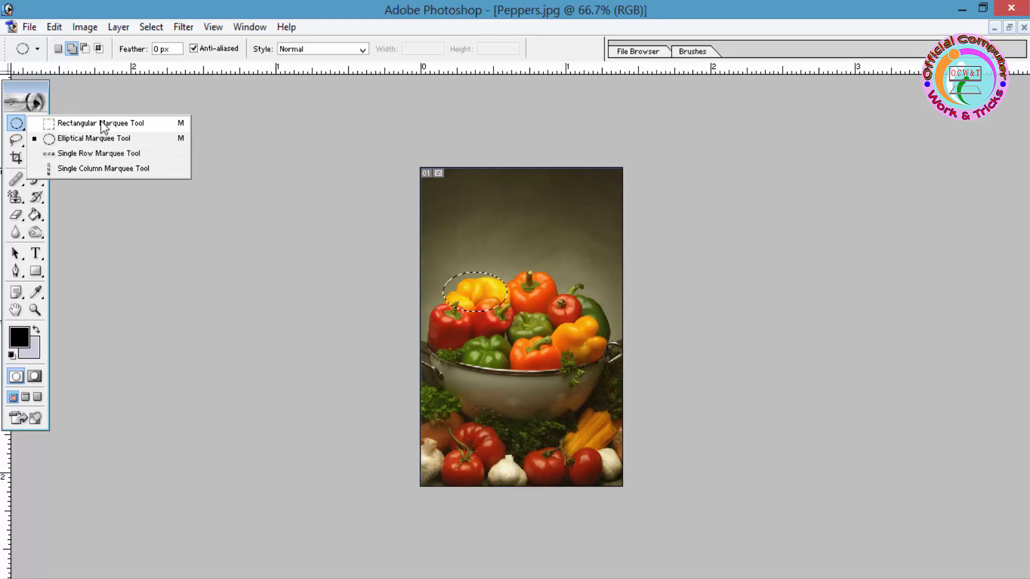
pyautogui.press('Escape')
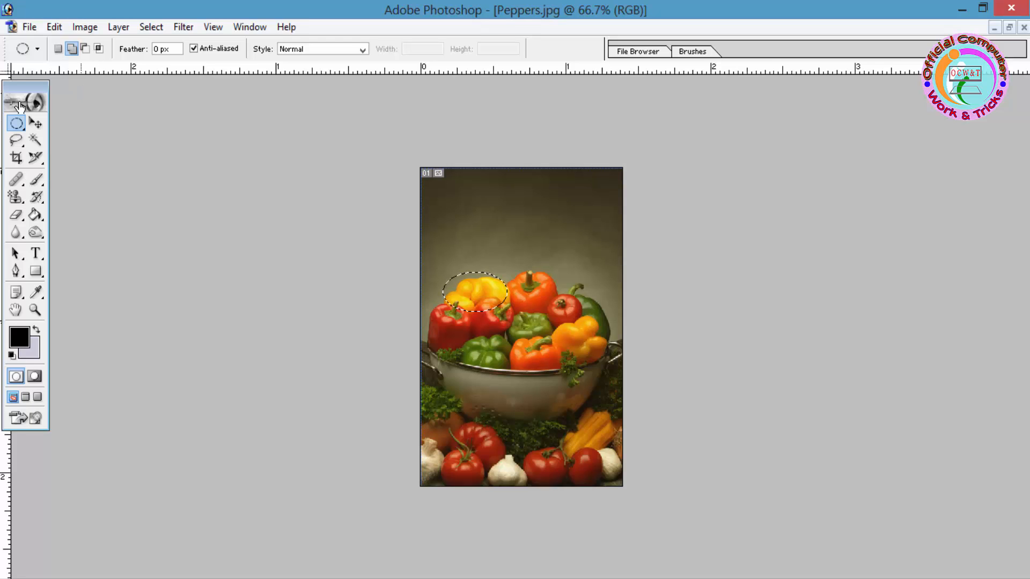
# Minimize Peppers.jpg, open Ranch House.jpg from the Samples folder and maximize its document window.
pyautogui.click(994, 27)
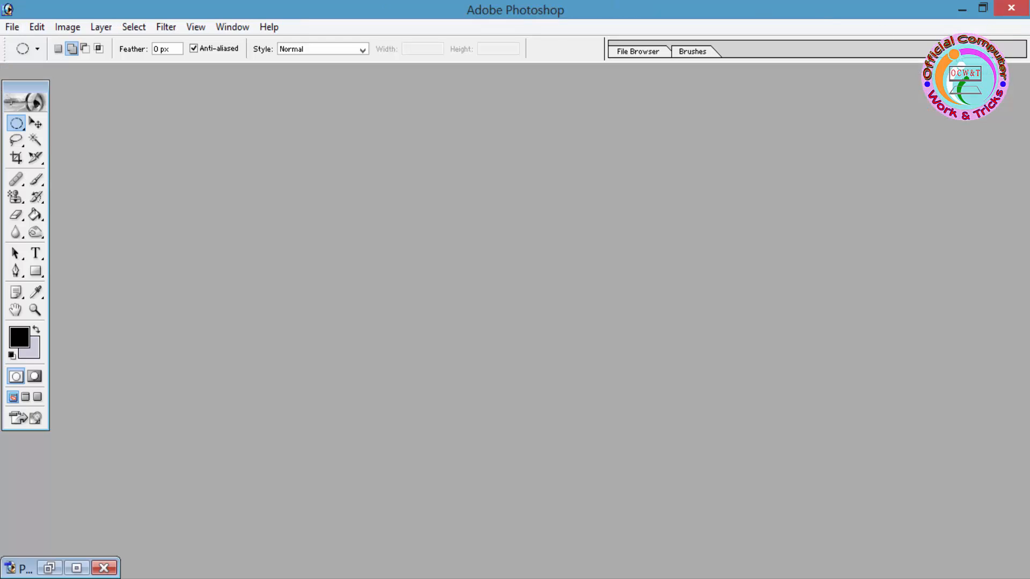
pyautogui.doubleClick(555, 240)
pyautogui.click(635, 285)
pyautogui.scroll(-3, 636, 285)
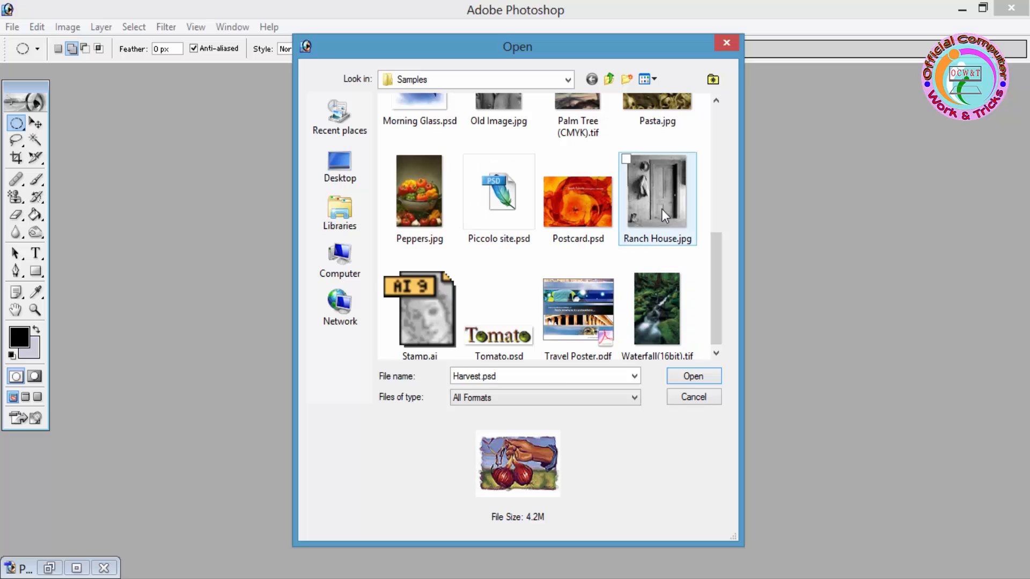
pyautogui.click(662, 208)
pyautogui.click(687, 375)
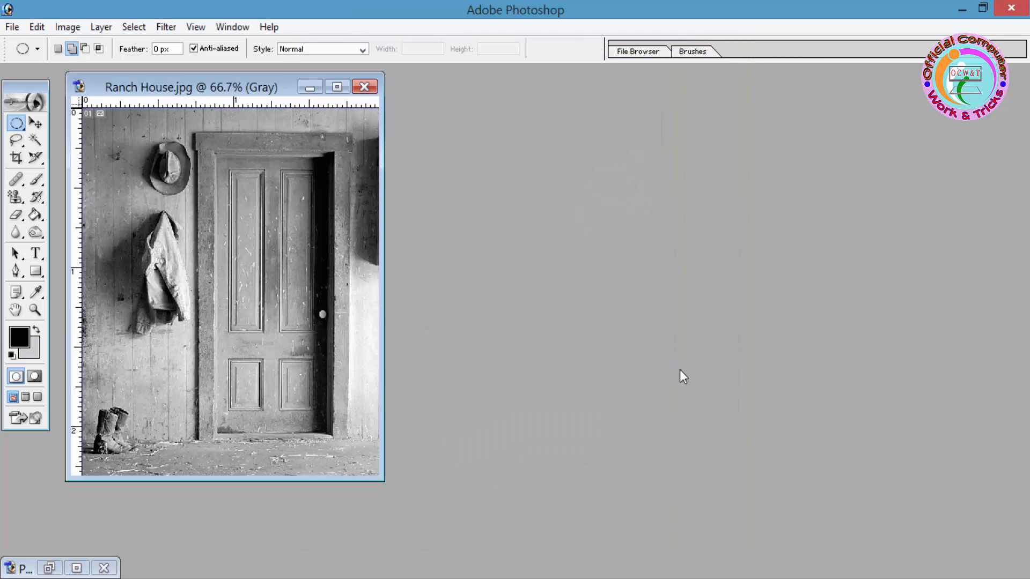
pyautogui.click(337, 87)
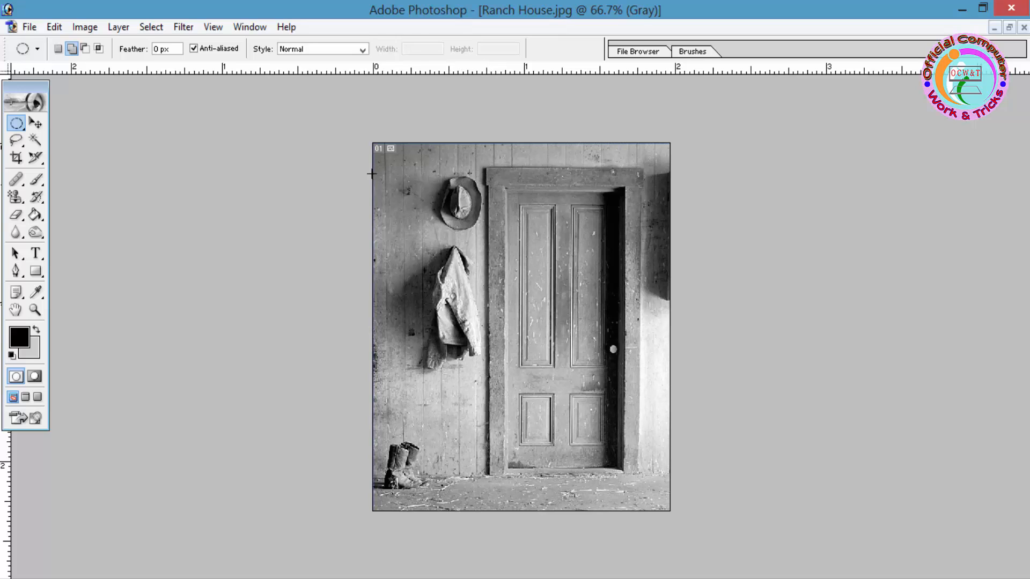
# Fit an elliptical selection closely around the hat hanging on the wall with the Elliptical Marquee.
pyautogui.moveTo(15, 130); pyautogui.dragTo(103, 136)
pyautogui.moveTo(441, 177); pyautogui.dragTo(480, 233)
pyautogui.click(480, 233)
pyautogui.moveTo(452, 184); pyautogui.dragTo(469, 206)
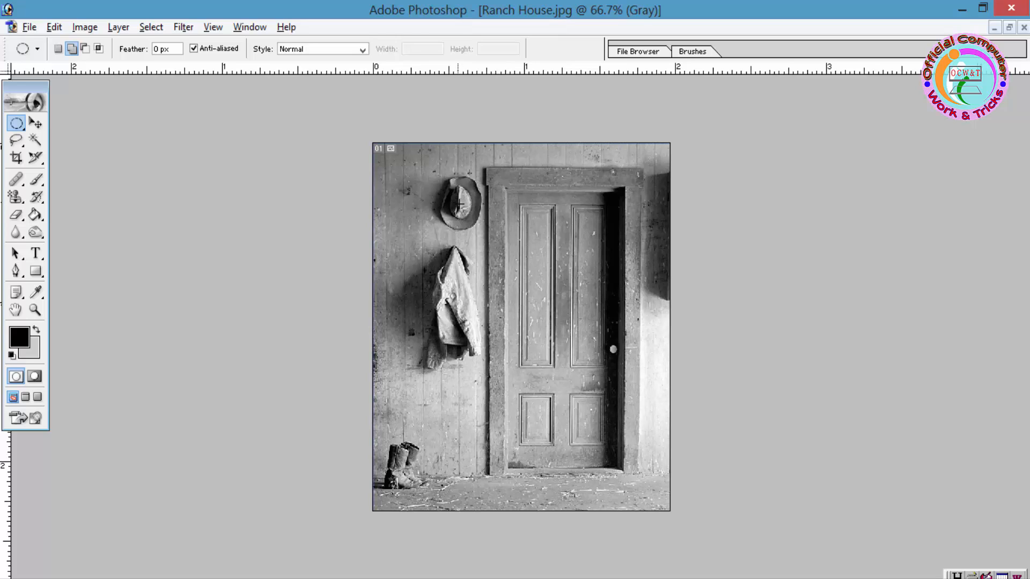
pyautogui.moveTo(456, 200); pyautogui.dragTo(482, 229)
pyautogui.moveTo(480, 232)
pyautogui.mouseDown()
pyautogui.moveTo(493, 246)
pyautogui.moveTo(488, 221)
pyautogui.mouseUp()
pyautogui.moveTo(486, 234)
pyautogui.mouseDown()
pyautogui.moveTo(470, 234)
pyautogui.moveTo(484, 234)
pyautogui.mouseUp()
# Place a copy of the selected hat on the wall on the side away from the door, and deselect it.
pyautogui.click(36, 123)
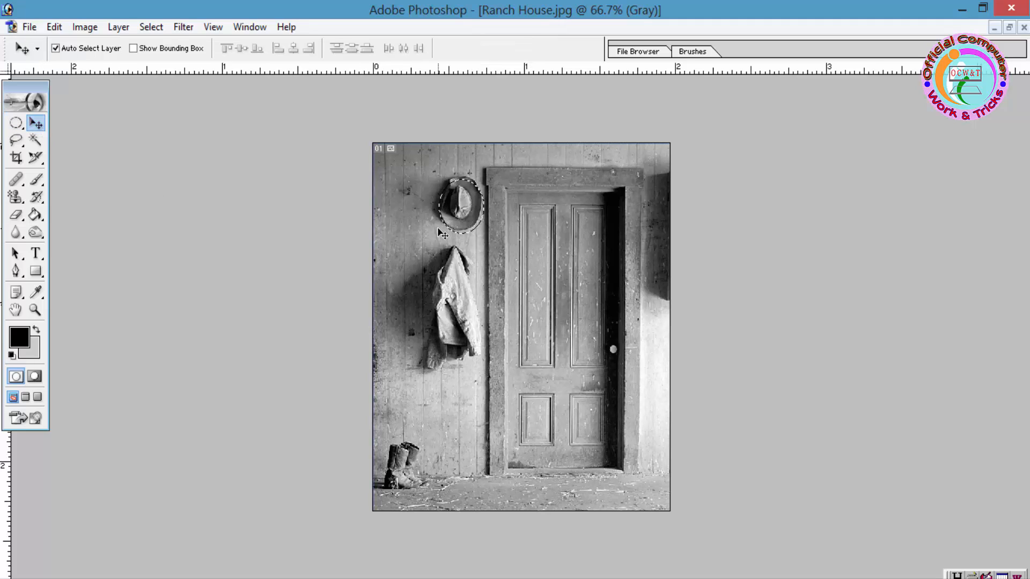
pyautogui.moveTo(462, 205); pyautogui.dragTo(409, 203)
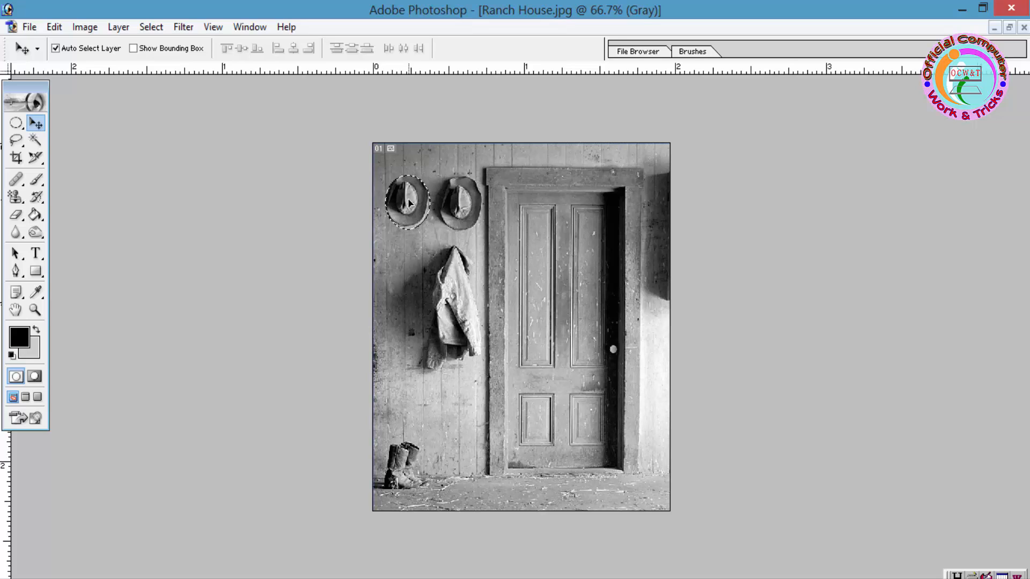
pyautogui.hotkey('ctrl', 'd')
# Select a small ellipse of clean wall below the copied hat, copy it over the dark spot at the image edge, and deselect.
pyautogui.click(16, 123)
pyautogui.click(67, 137)
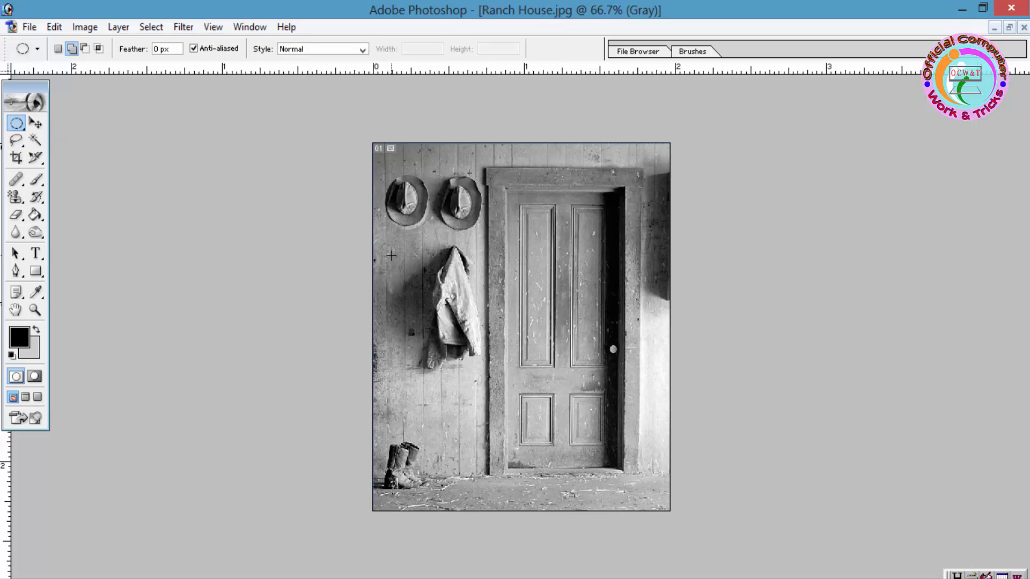
pyautogui.moveTo(392, 256); pyautogui.dragTo(382, 245)
pyautogui.press('alt')
pyautogui.hotkey('alt', 'v')
pyautogui.click(387, 251)
pyautogui.press('v')
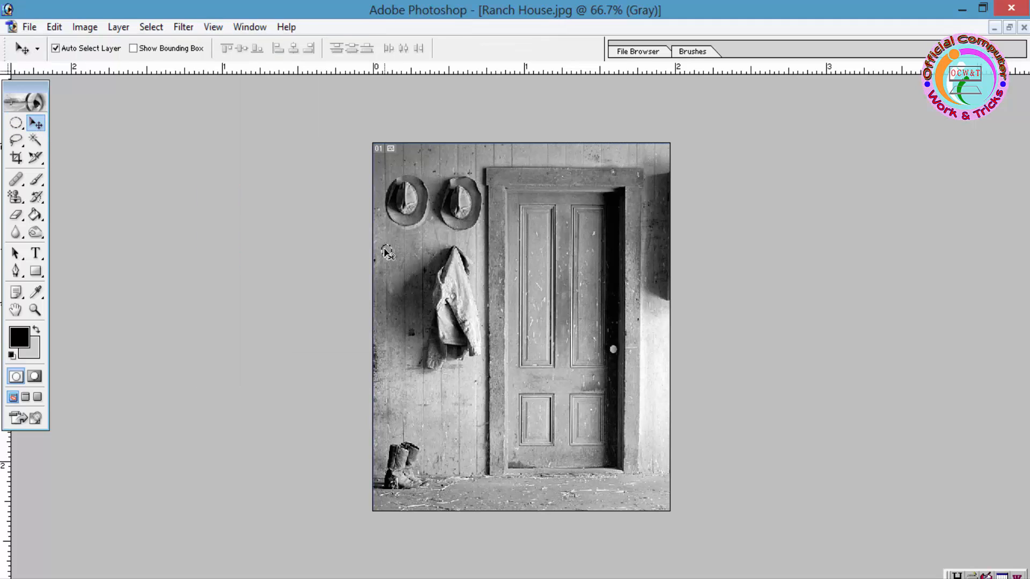
pyautogui.moveTo(384, 250); pyautogui.dragTo(373, 259)
pyautogui.hotkey('ctrl', 'd')
# Select a small ellipse of the dark door edge above the doorknob and copy it down over the knob to hide it.
pyautogui.click(16, 124)
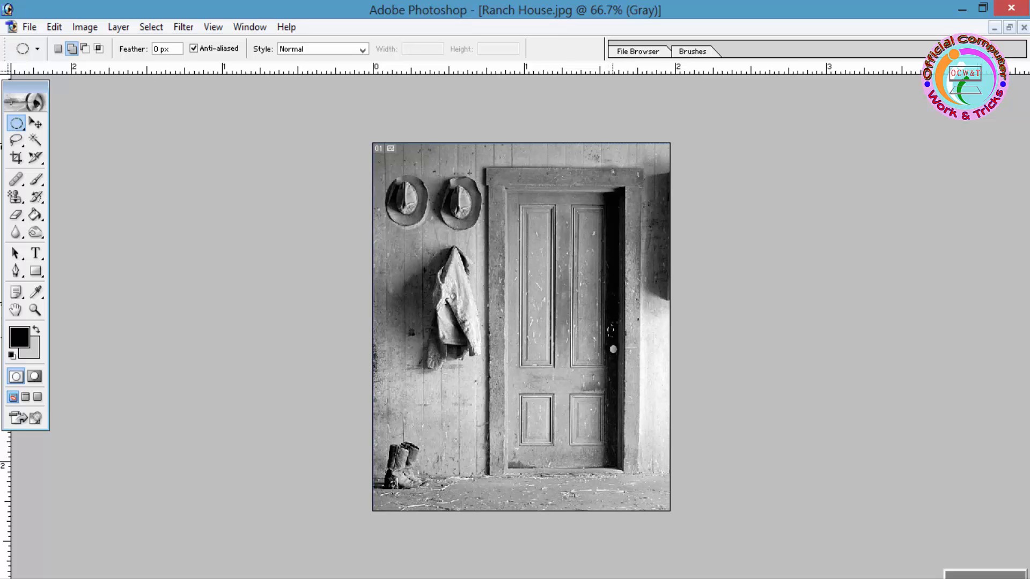
pyautogui.moveTo(608, 323); pyautogui.dragTo(619, 343)
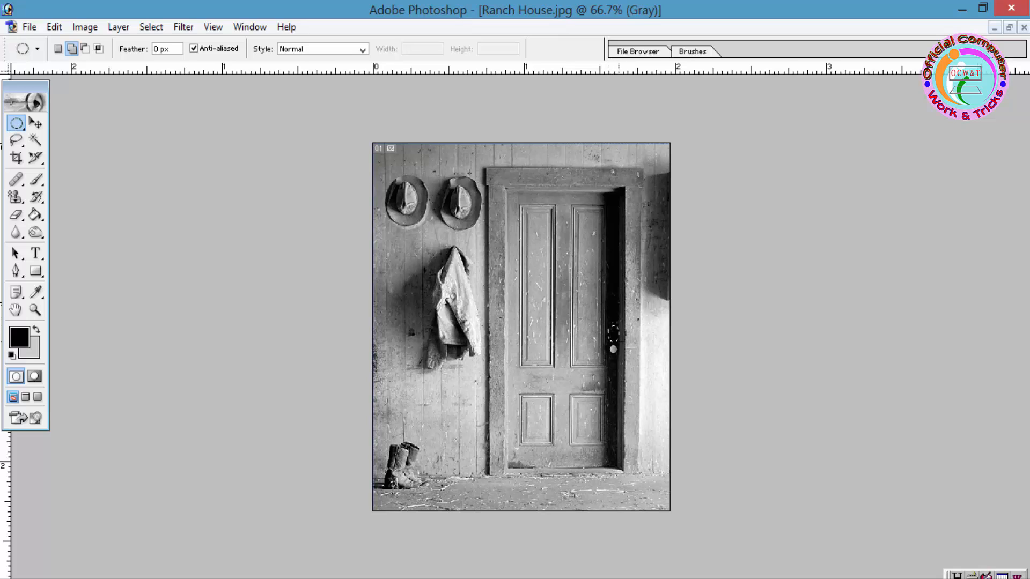
pyautogui.click(36, 124)
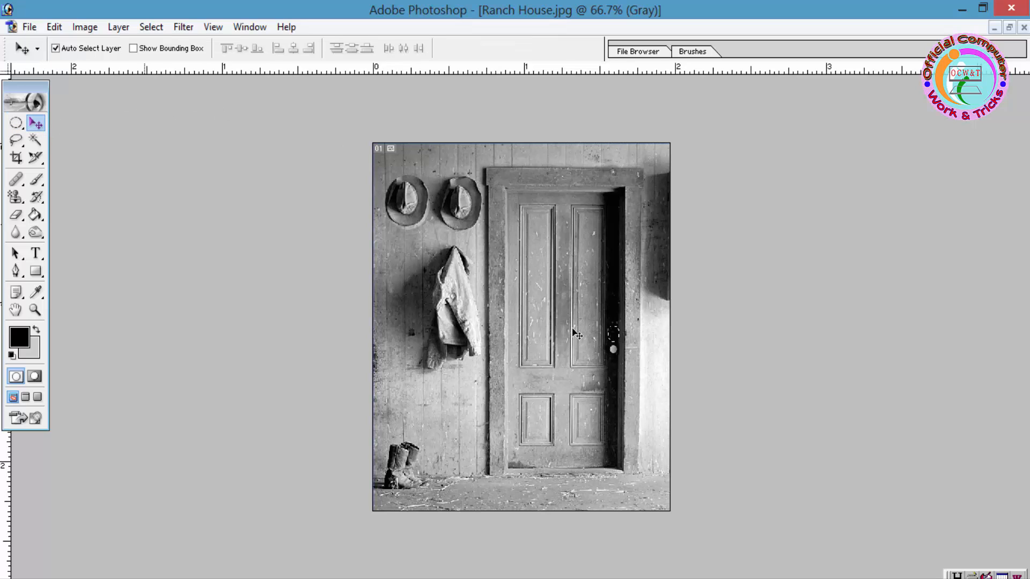
pyautogui.moveTo(616, 334); pyautogui.dragTo(615, 353)
# Select a rectangular strip of wall above the boots, copy it down over their upper part, and deselect it.
pyautogui.moveTo(15, 123); pyautogui.dragTo(81, 120)
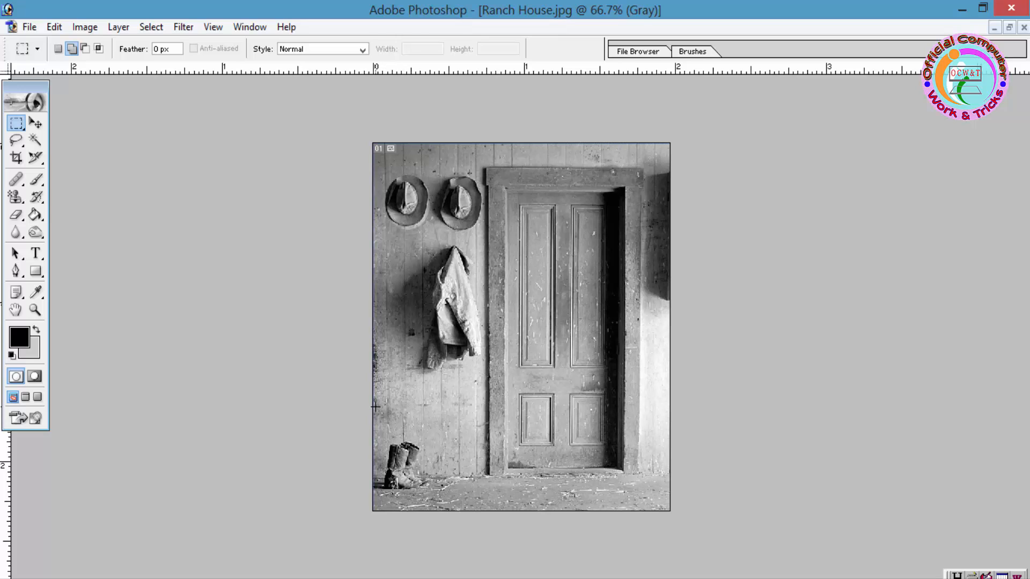
pyautogui.moveTo(375, 406); pyautogui.dragTo(479, 440)
pyautogui.click(36, 123)
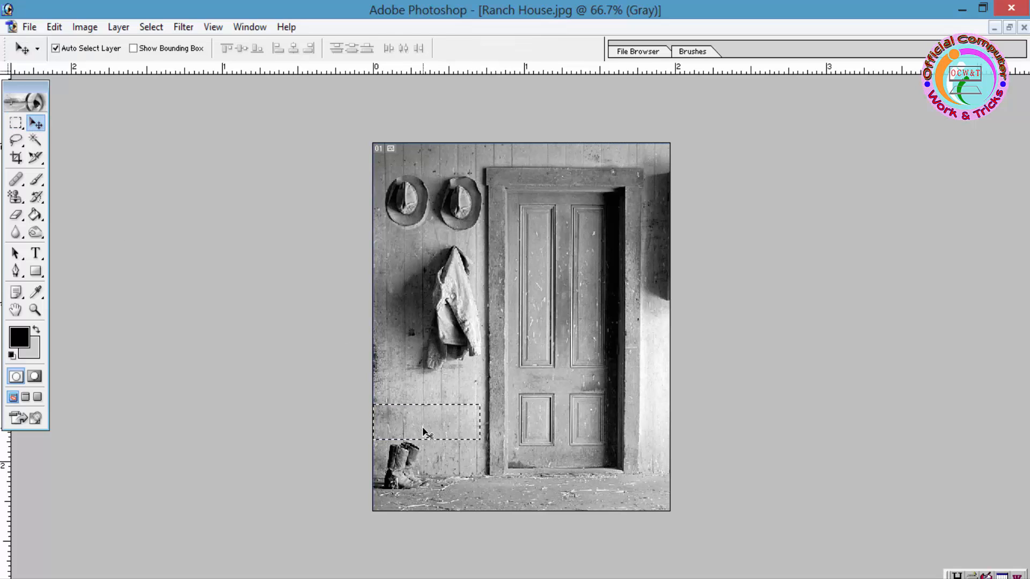
pyautogui.moveTo(423, 432); pyautogui.dragTo(430, 464)
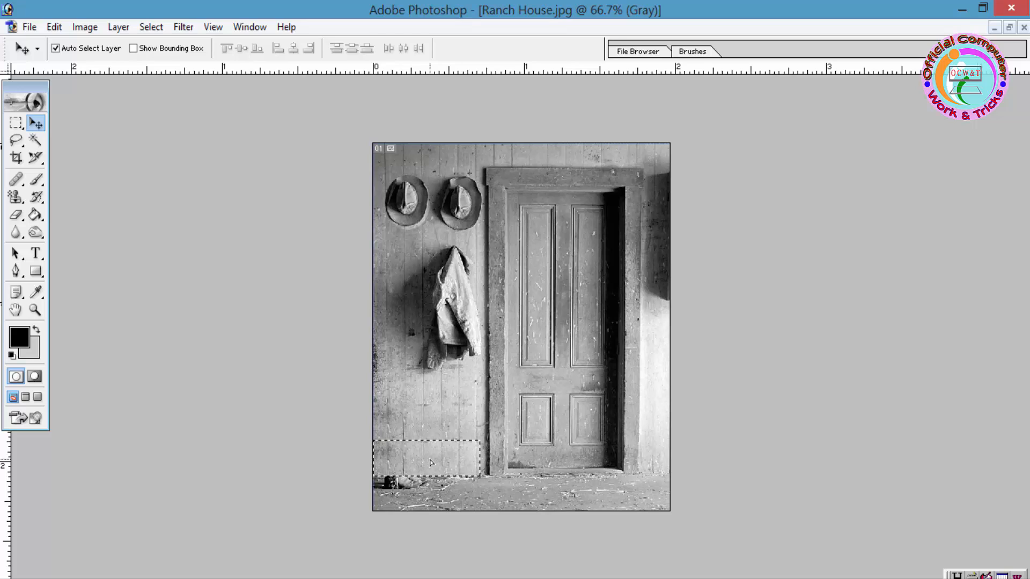
pyautogui.hotkey('ctrl', 'd')
# Select a rectangular floor strip below the boots and stretch it up over their remaining part with Free Transform, then deselect.
pyautogui.click(16, 123)
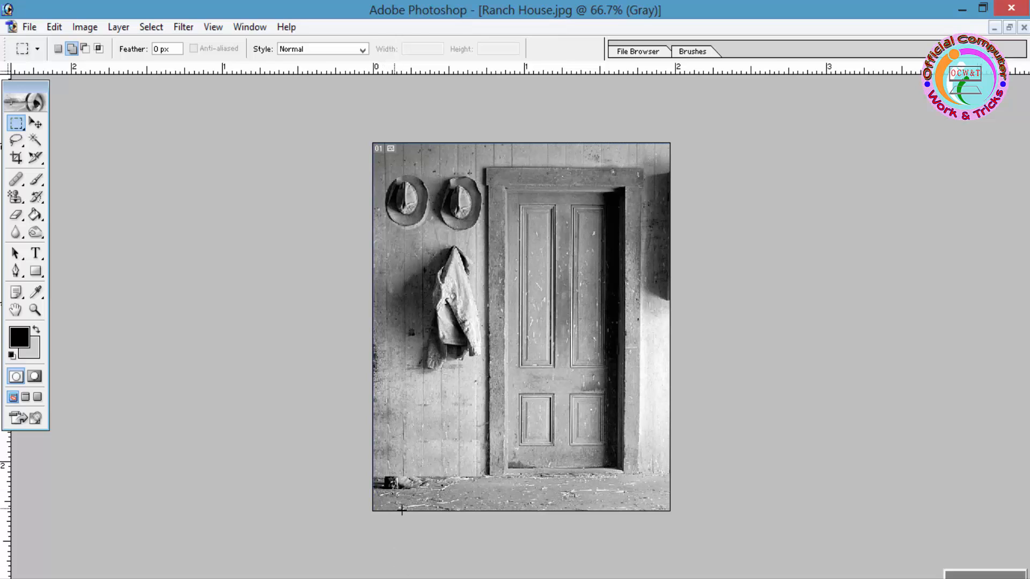
pyautogui.moveTo(463, 510); pyautogui.dragTo(487, 510)
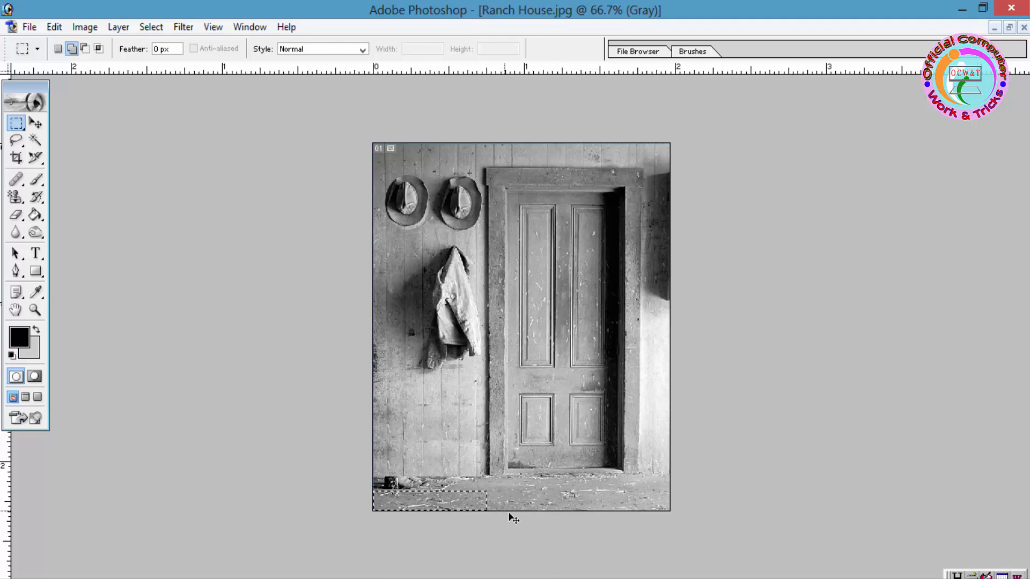
pyautogui.hotkey('ctrl', 't')
pyautogui.moveTo(445, 491); pyautogui.dragTo(426, 476)
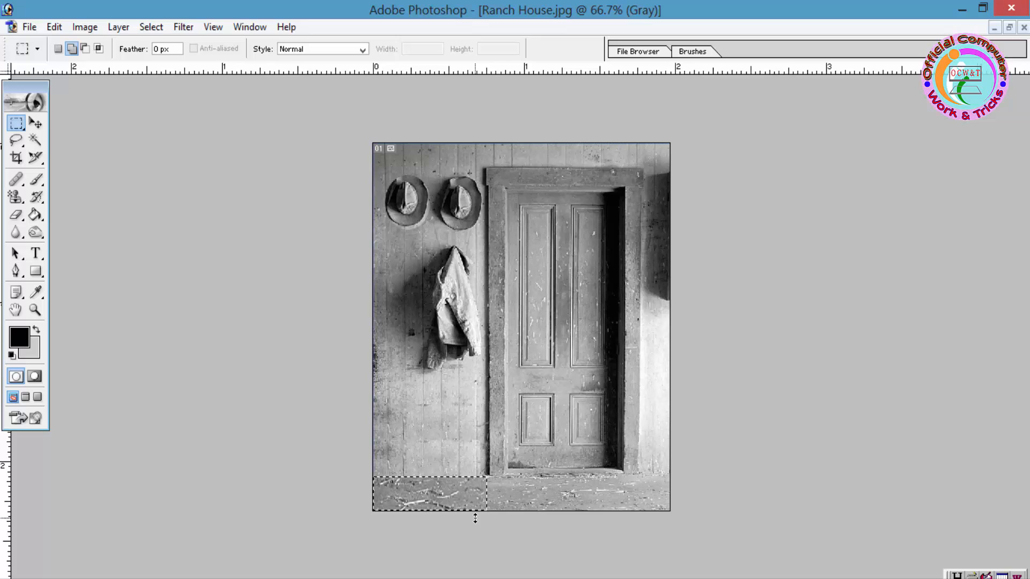
pyautogui.hotkey('ctrl', 'd')
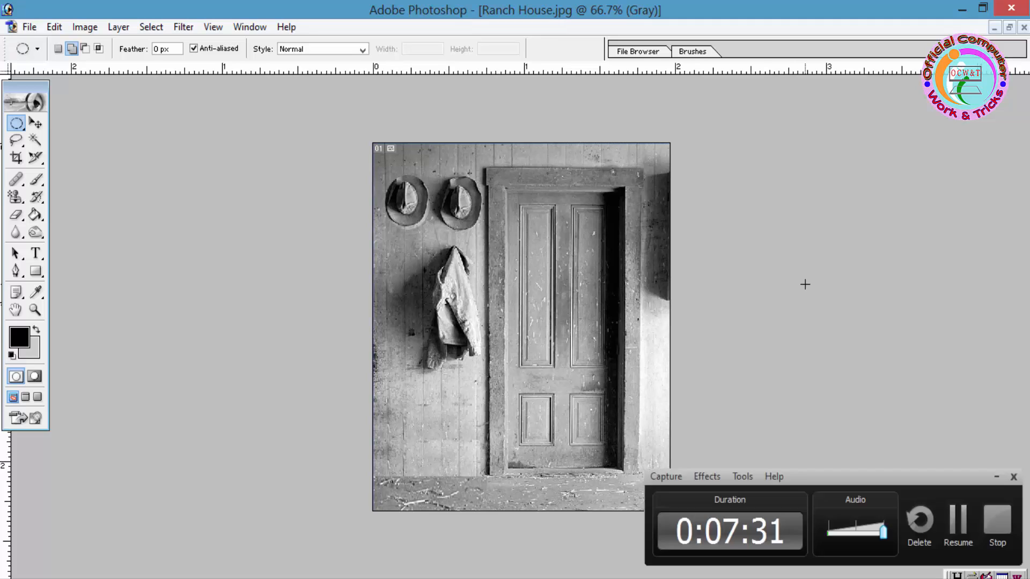
# Minimize the Ranch House image, open Island Girl.jpg from the Samples folder, and maximize its window.
pyautogui.hotkey('shift', 'm')
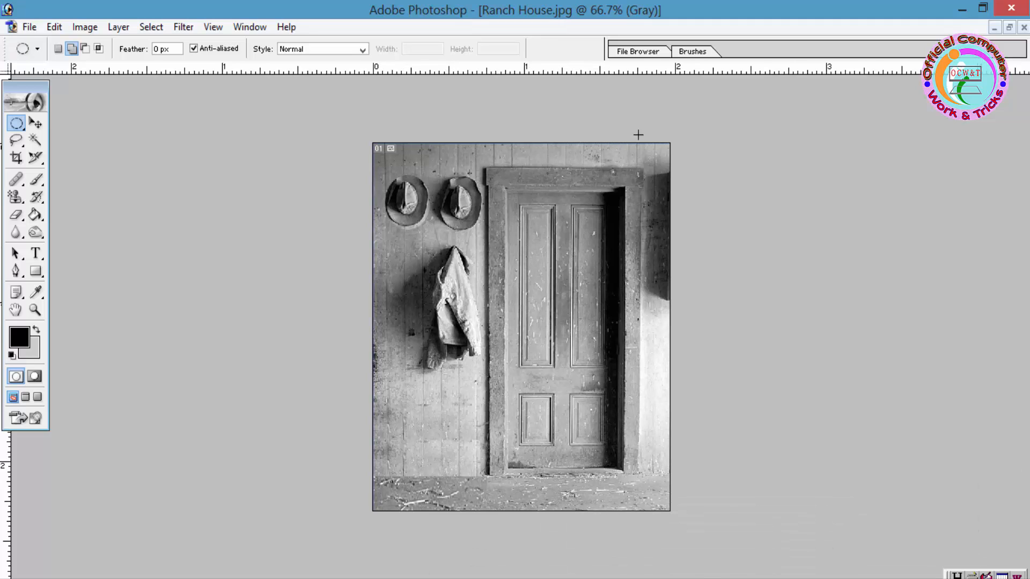
pyautogui.click(994, 29)
pyautogui.doubleClick(559, 203)
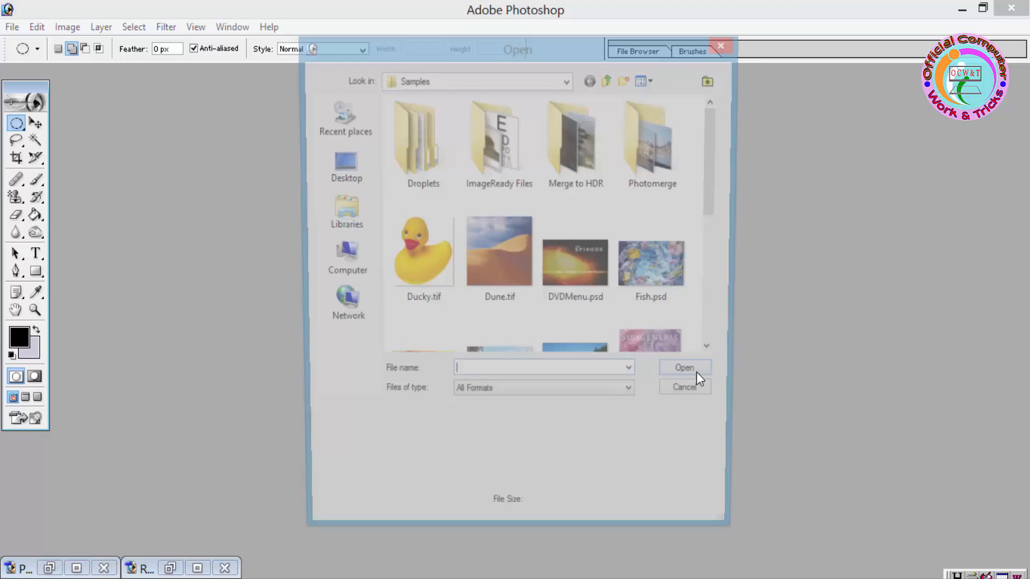
pyautogui.scroll(-5, 623, 308)
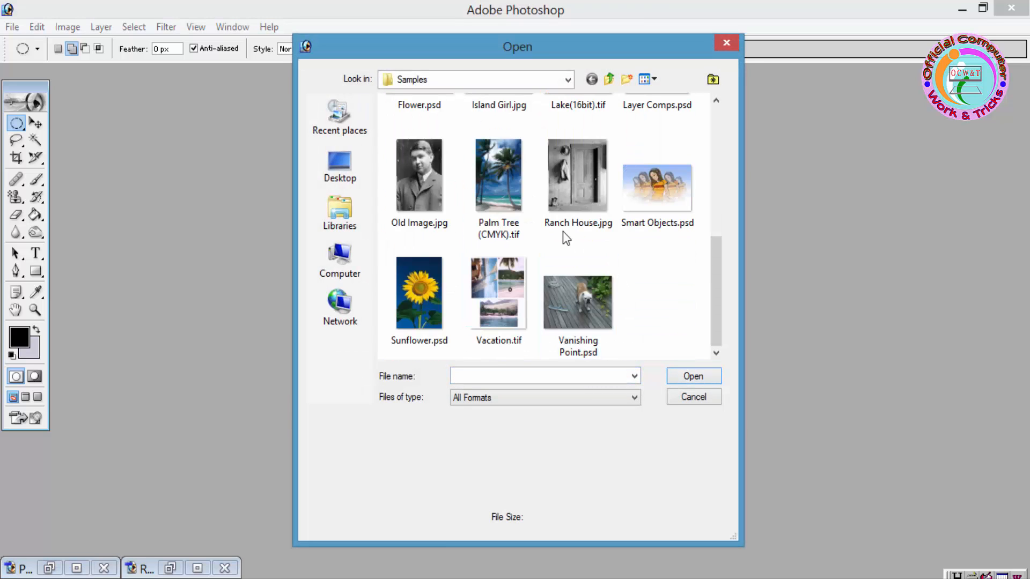
pyautogui.scroll(3, 556, 255)
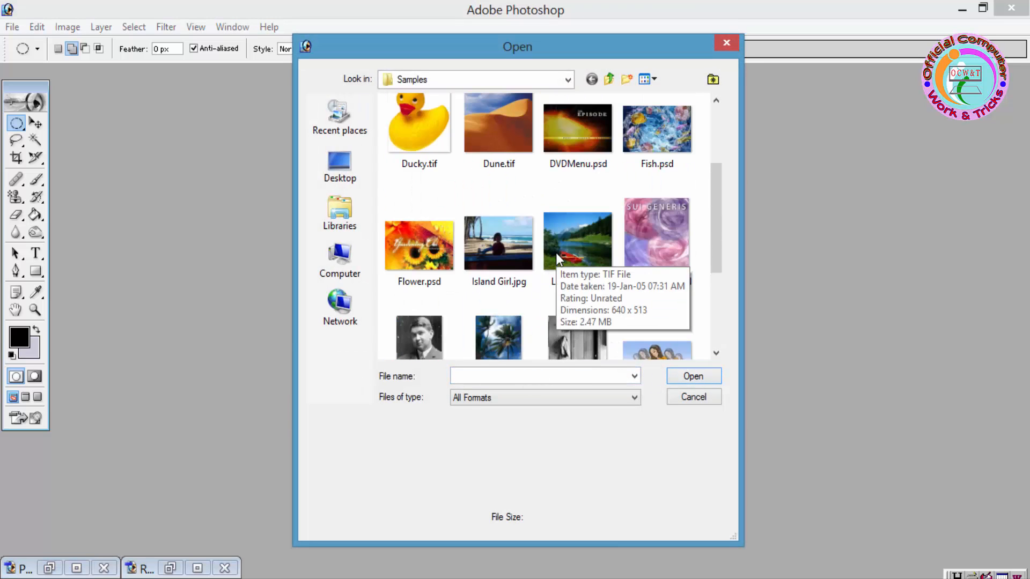
pyautogui.click(484, 250)
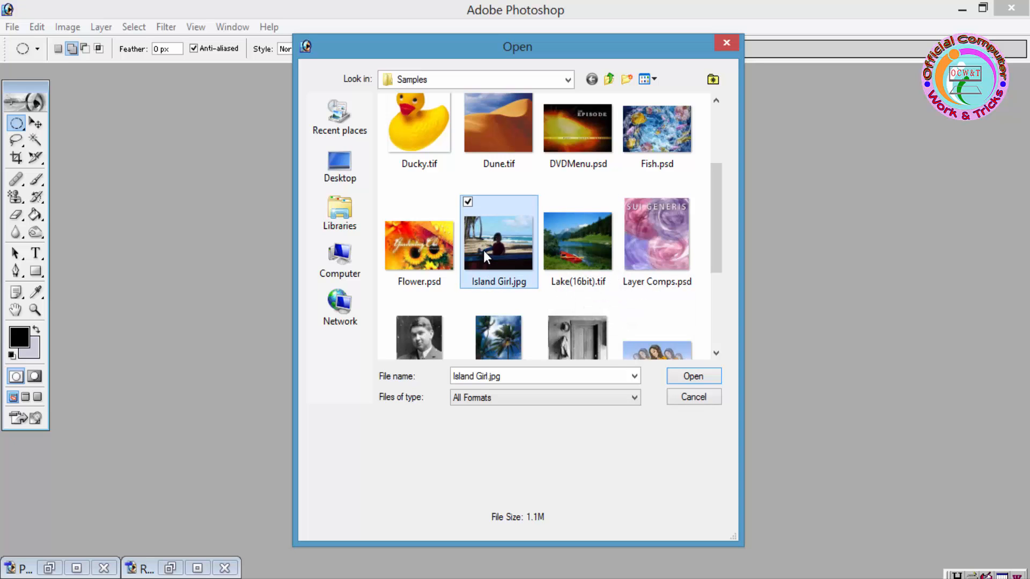
pyautogui.click(690, 376)
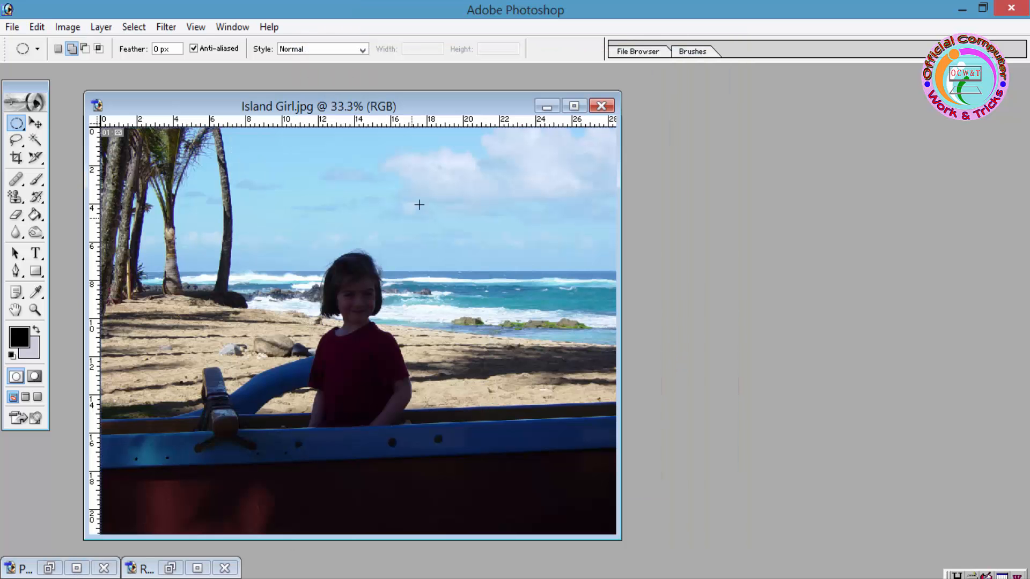
pyautogui.click(574, 106)
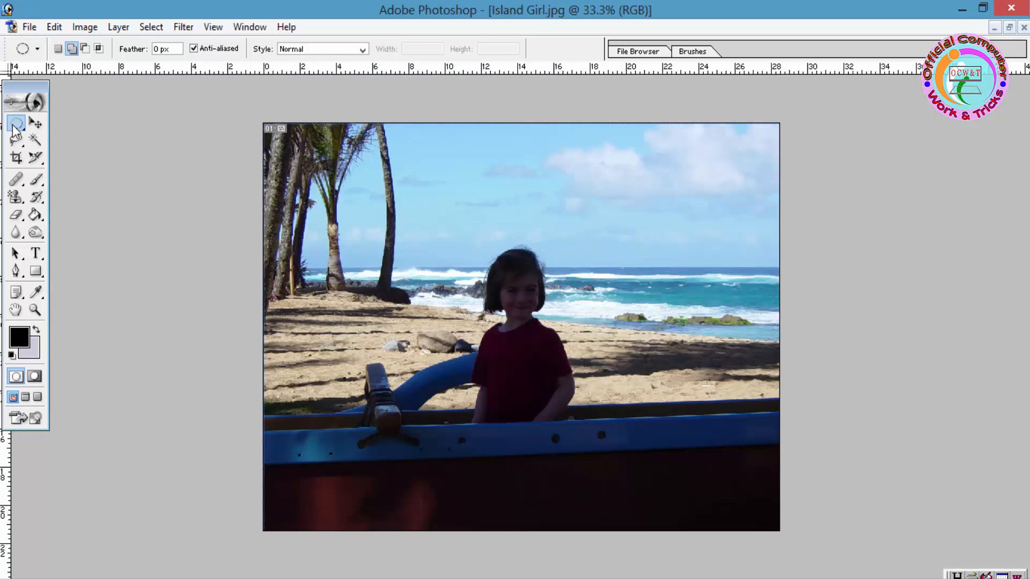
# Select the girl with an elliptical marquee and nudge the selection left until it is centred on her.
pyautogui.moveTo(16, 123); pyautogui.dragTo(64, 137)
pyautogui.moveTo(495, 251); pyautogui.dragTo(588, 440)
pyautogui.press('Left')
pyautogui.press('Left')
pyautogui.press('Left')
pyautogui.press('Left')
pyautogui.press('Left')
pyautogui.press('Left')
pyautogui.press('Left')
pyautogui.press('Left')
pyautogui.press('Left')
pyautogui.press('Left')
pyautogui.press('Left')
pyautogui.press('Left')
pyautogui.press('Left')
pyautogui.press('Left')
pyautogui.press('Left')
pyautogui.press('Left')
pyautogui.press('Left')
pyautogui.press('Left')
pyautogui.press('Left')
pyautogui.press('Left')
# Apply Brightness/Contrast to the selected ellipse around the girl with brightness +5 and contrast +28.
pyautogui.click(84, 27)
pyautogui.moveTo(112, 73)
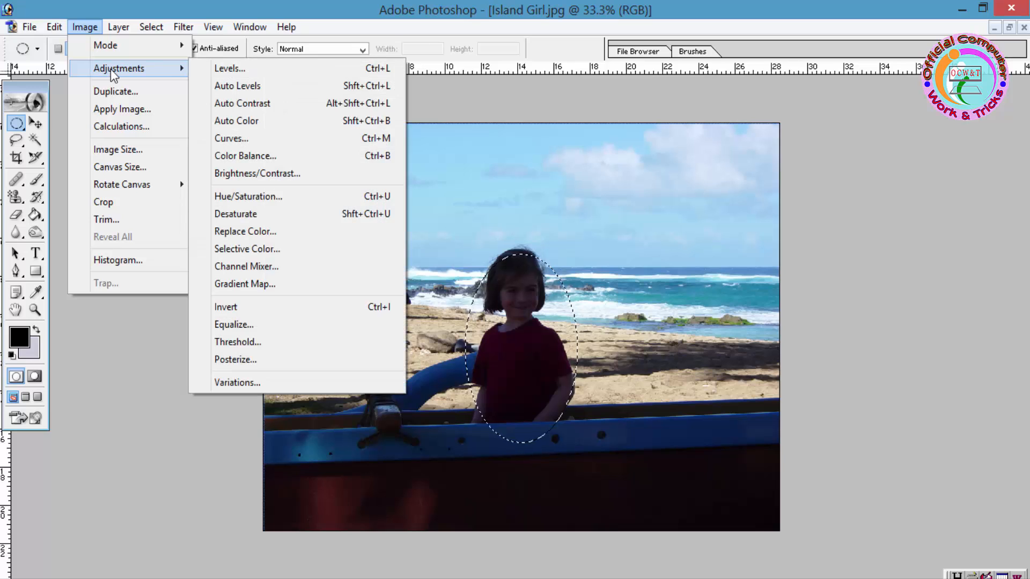
pyautogui.click(255, 173)
pyautogui.moveTo(667, 242); pyautogui.dragTo(670, 244)
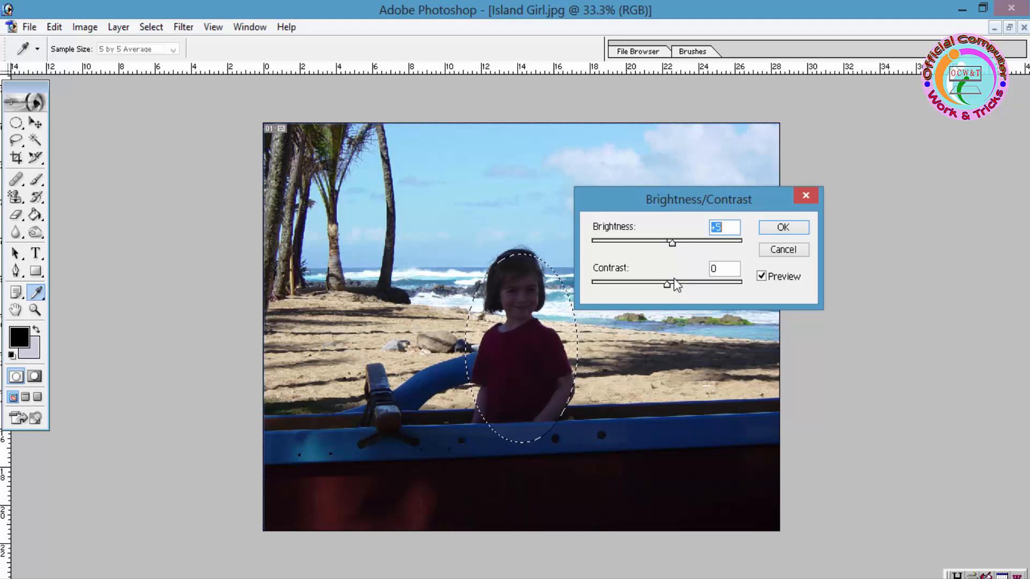
pyautogui.moveTo(668, 284)
pyautogui.mouseDown()
pyautogui.moveTo(653, 285)
pyautogui.moveTo(695, 290)
pyautogui.moveTo(687, 283)
pyautogui.mouseUp()
pyautogui.press('Return')
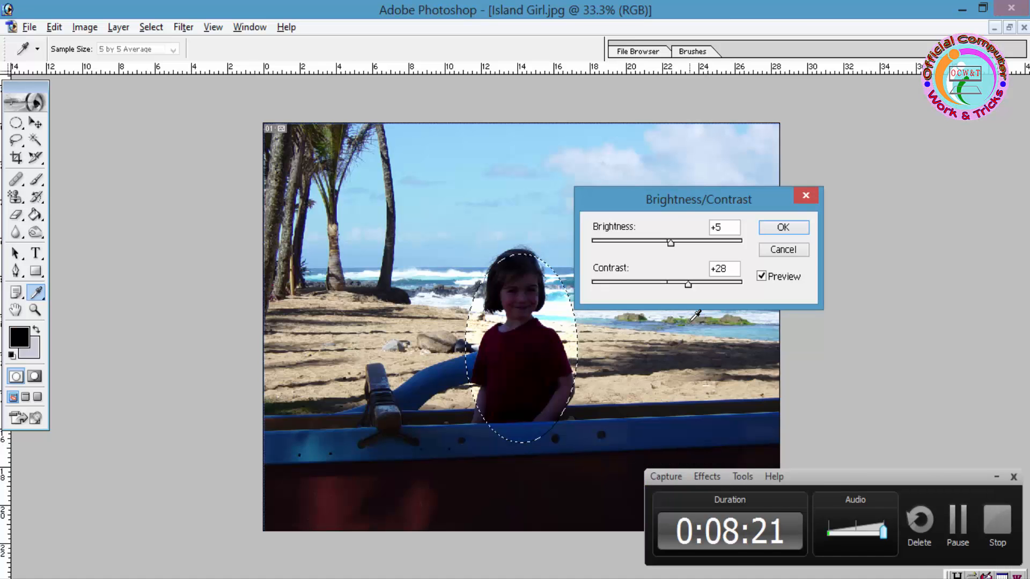
pyautogui.click(997, 480)
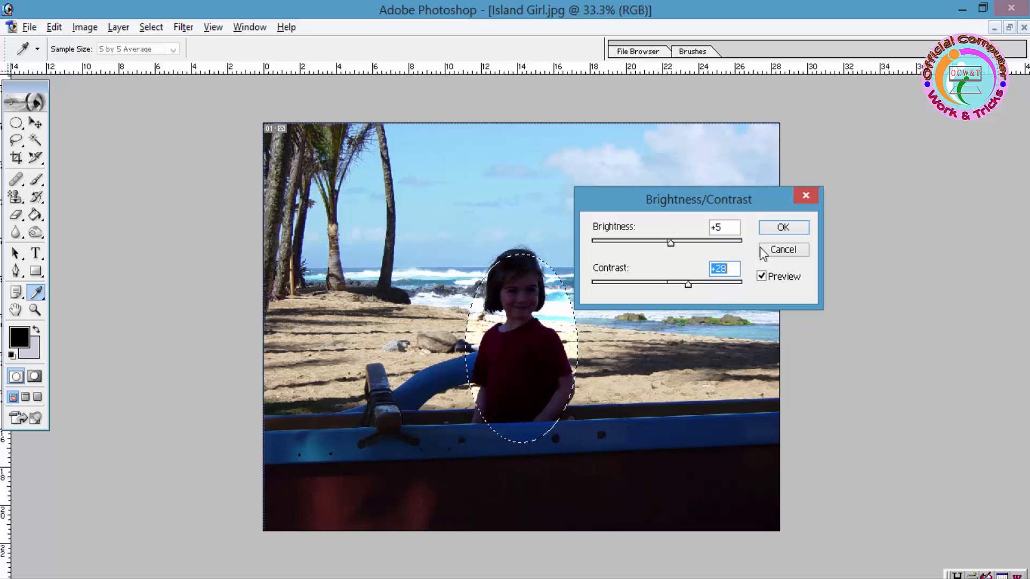
pyautogui.click(784, 227)
pyautogui.click(86, 27)
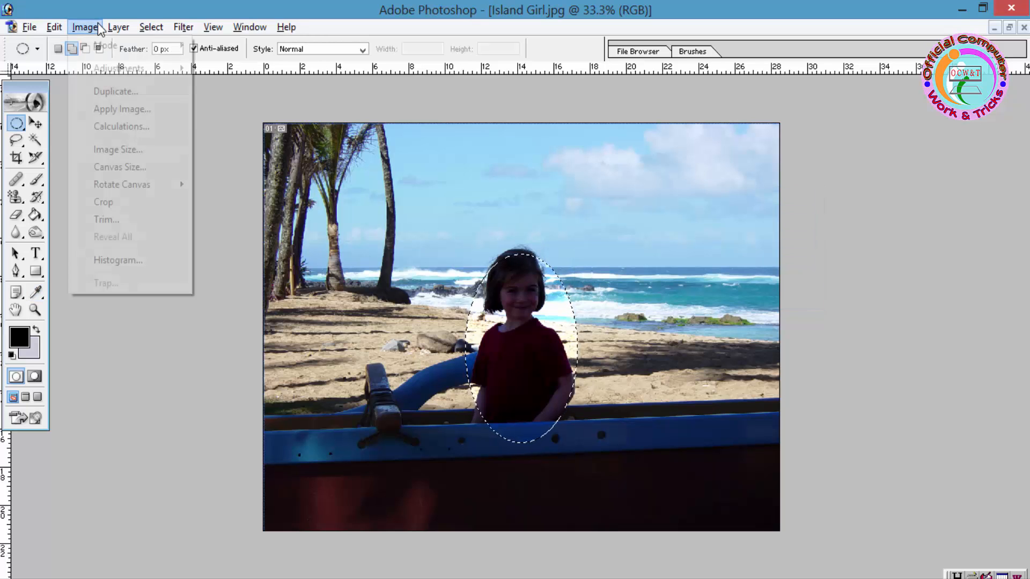
pyautogui.moveTo(114, 70)
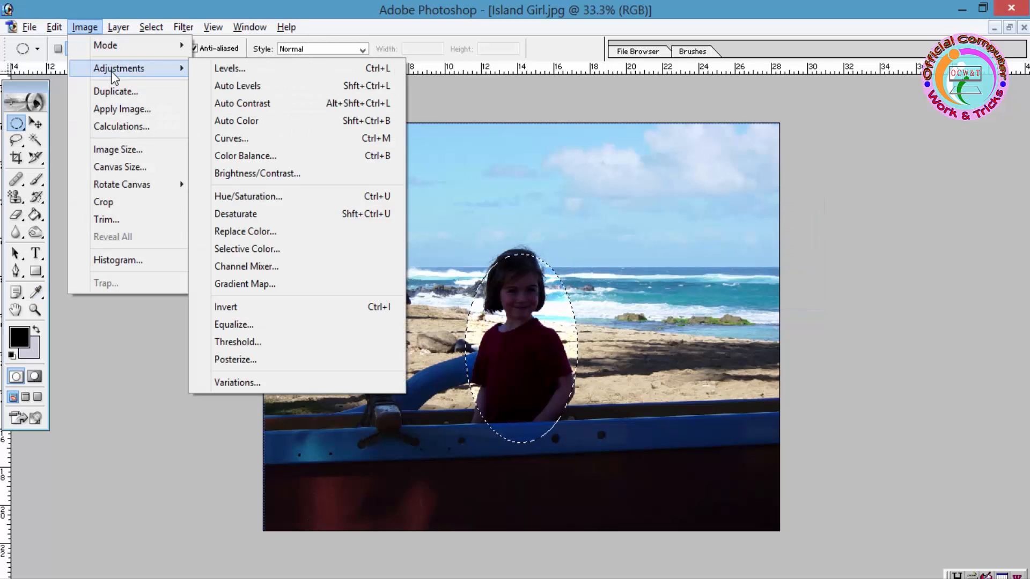
pyautogui.click(255, 194)
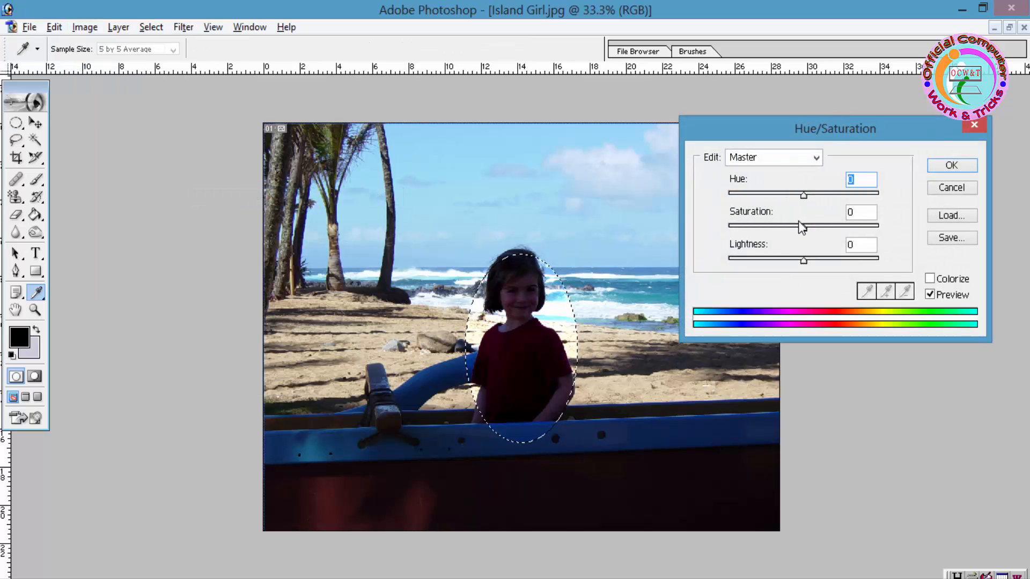
pyautogui.moveTo(804, 195)
pyautogui.mouseDown()
pyautogui.moveTo(786, 197)
pyautogui.moveTo(816, 195)
pyautogui.moveTo(785, 202)
pyautogui.mouseUp()
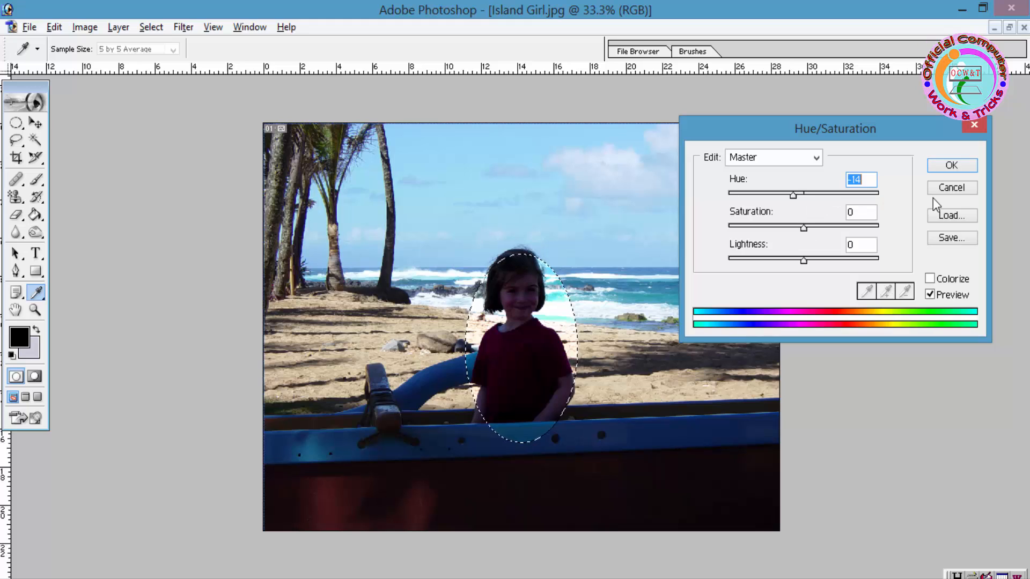
pyautogui.click(947, 189)
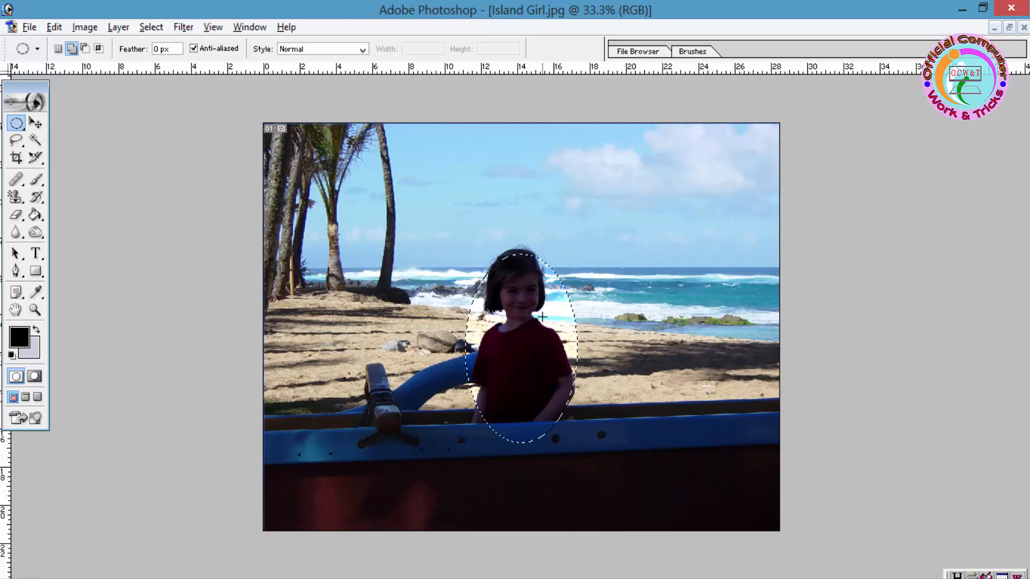
# Undo and redo the girl's brightness change to compare both versions, leave it undone without a selection, and minimize the image.
pyautogui.hotkey('ctrl', 'd')
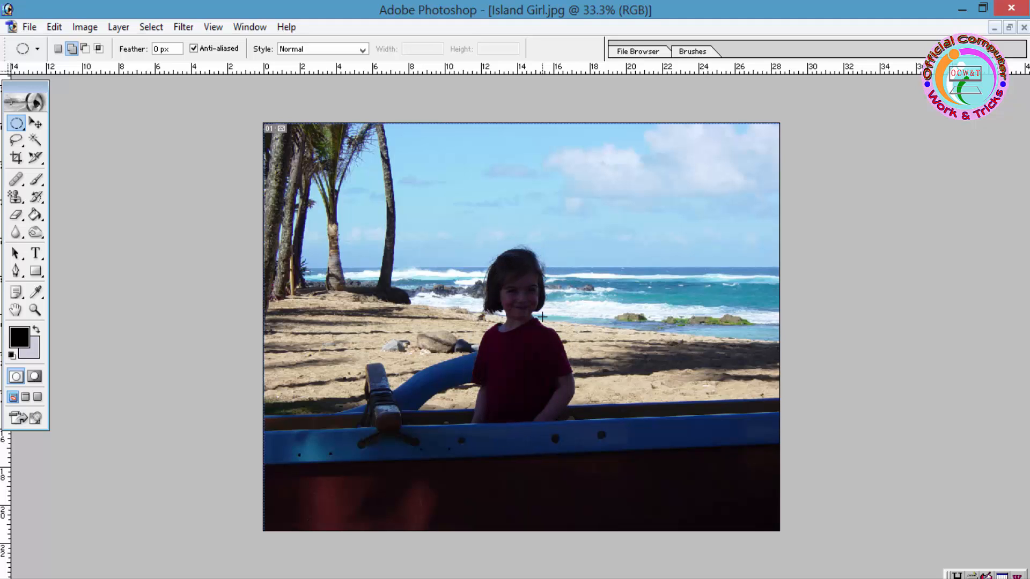
pyautogui.hotkey('ctrl', 'z')
pyautogui.hotkey('ctrl', 'z')
pyautogui.hotkey('ctrl', 'z')
pyautogui.hotkey('ctrl', 'z')
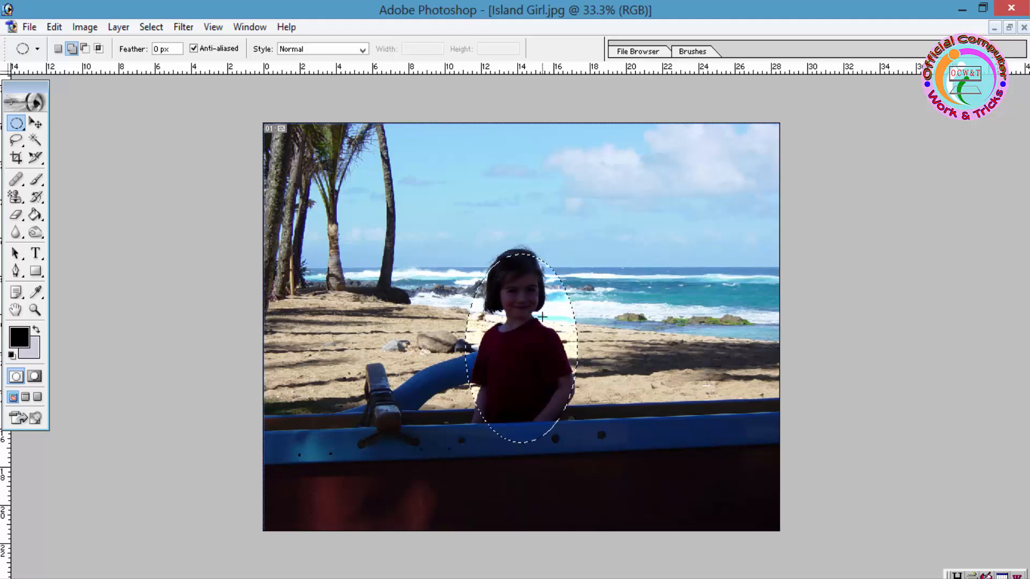
pyautogui.hotkey('ctrl', 'z')
pyautogui.hotkey('ctrl', 'z')
pyautogui.hotkey('ctrl', 'z')
pyautogui.hotkey('ctrl', 'z')
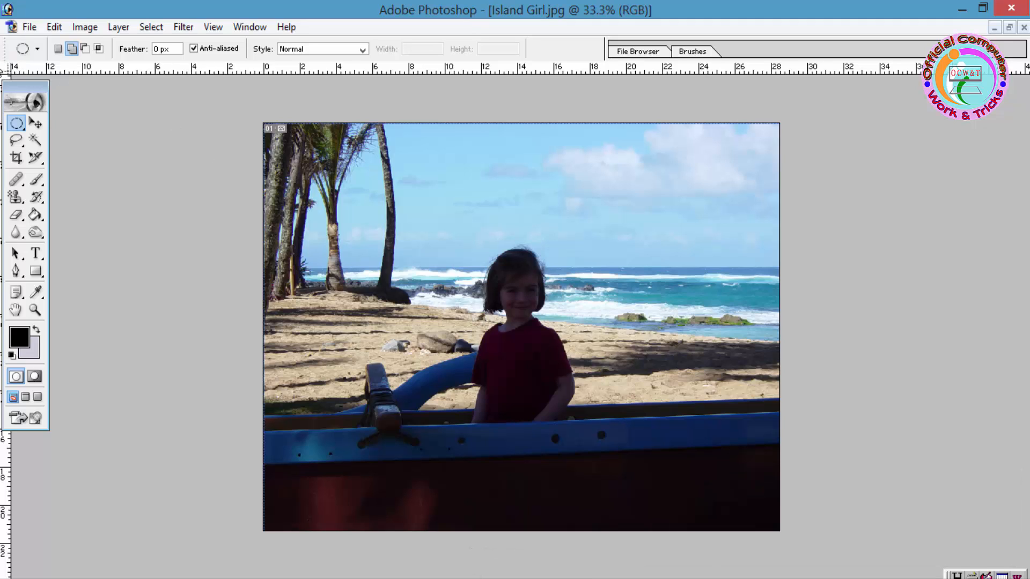
pyautogui.click(996, 29)
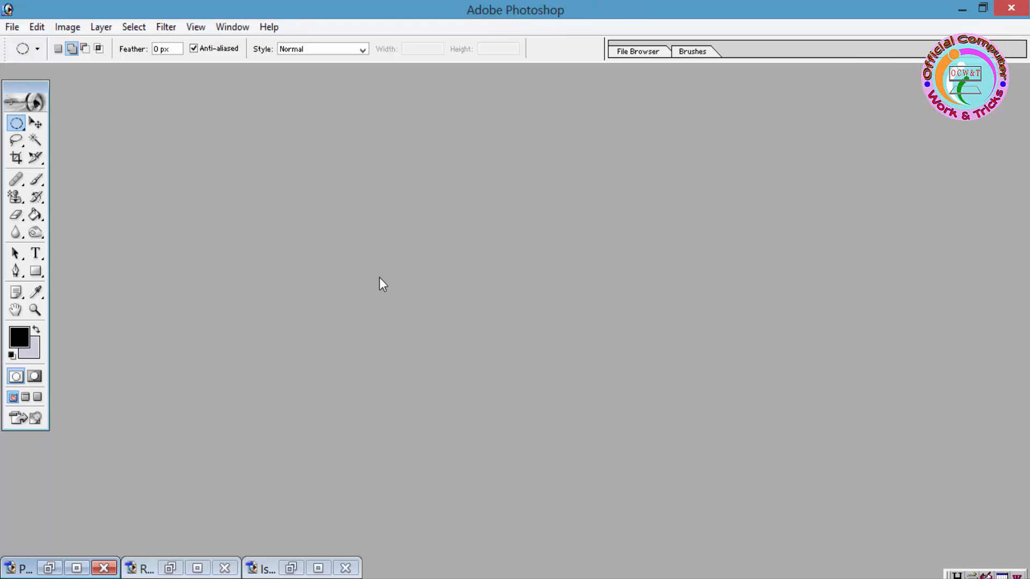
pyautogui.hotkey('ctrl', 'n')
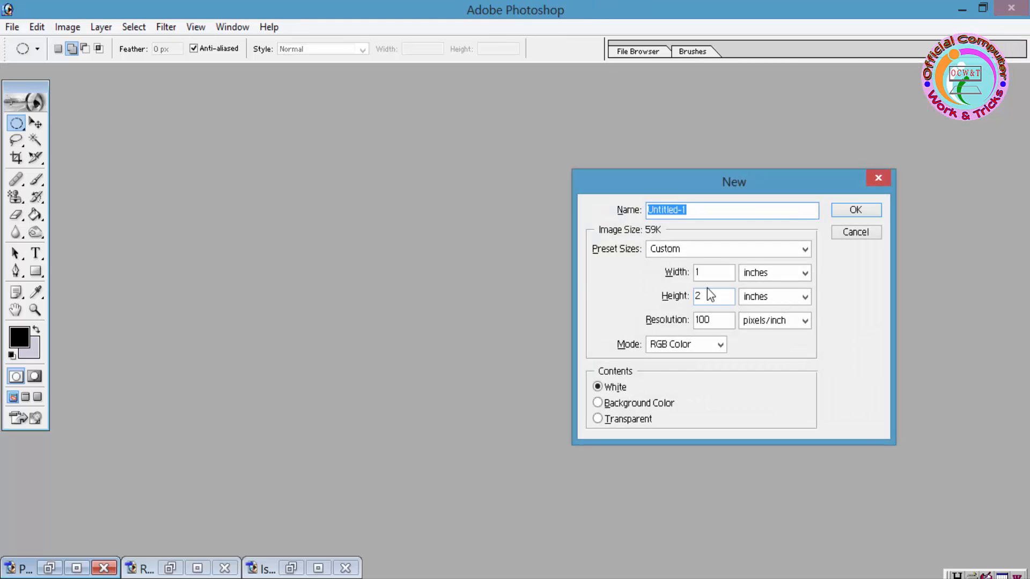
pyautogui.doubleClick(713, 274)
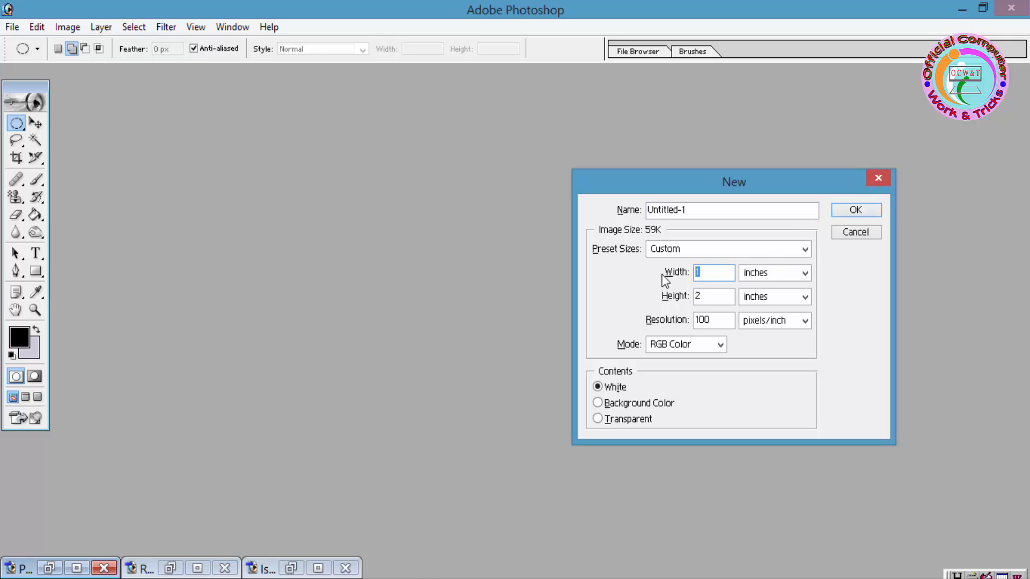
pyautogui.press('Tab')
pyautogui.press('Tab')
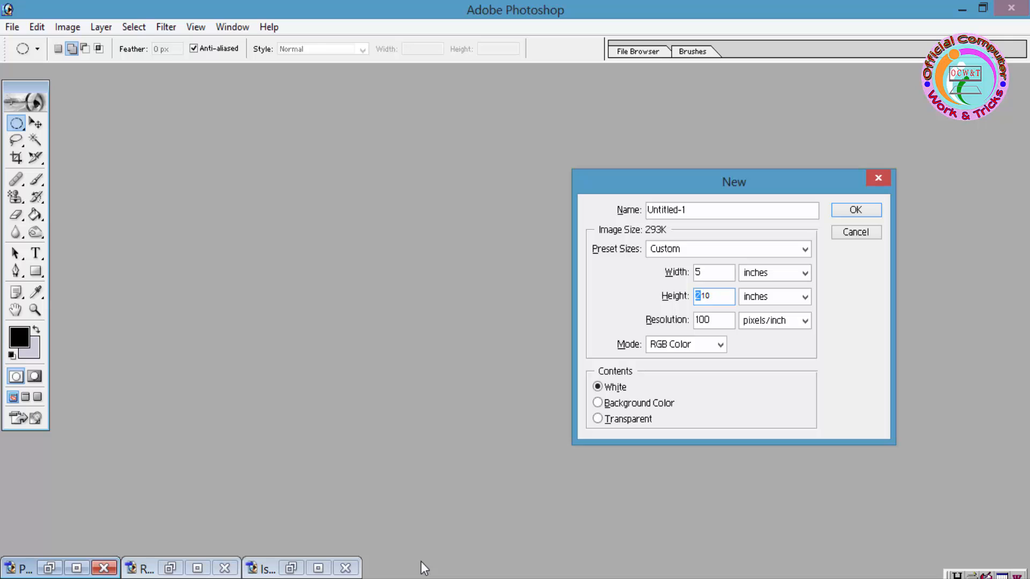
pyautogui.write('10')
pyautogui.click(877, 230)
# Create a white RGB image 1 by 2 inches at 100 pixels/inch, maximize it, and rotate its canvas 90 degrees to landscape.
pyautogui.hotkey('ctrl', 'n')
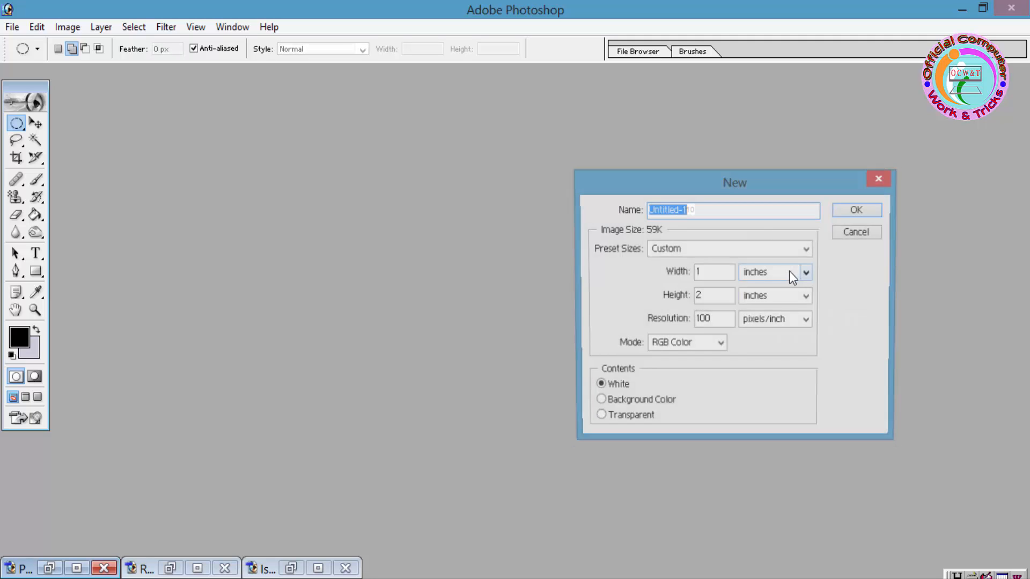
pyautogui.click(857, 210)
pyautogui.click(179, 114)
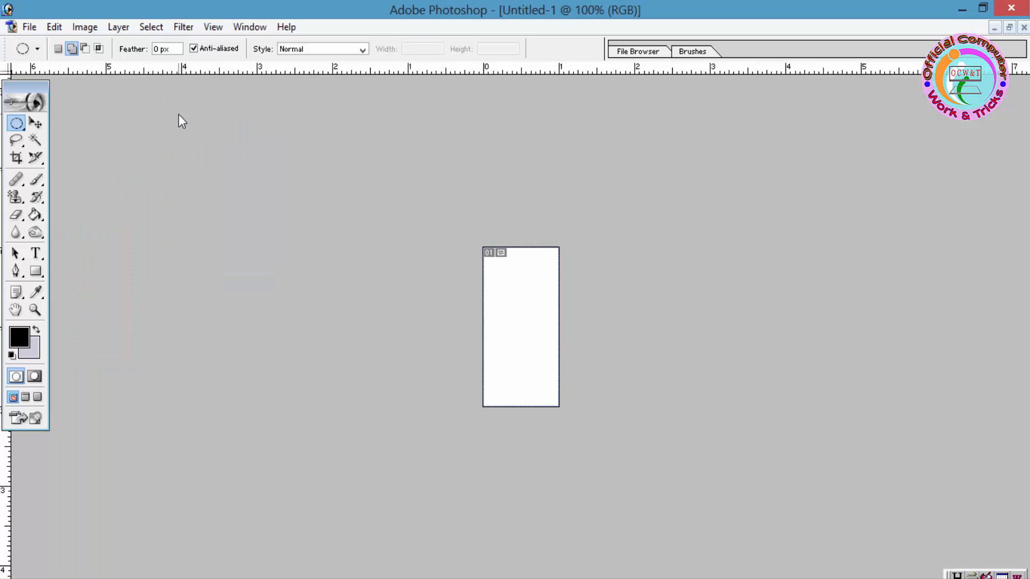
pyautogui.hotkey('alt', 'i')
pyautogui.press('e')
pyautogui.press('9')
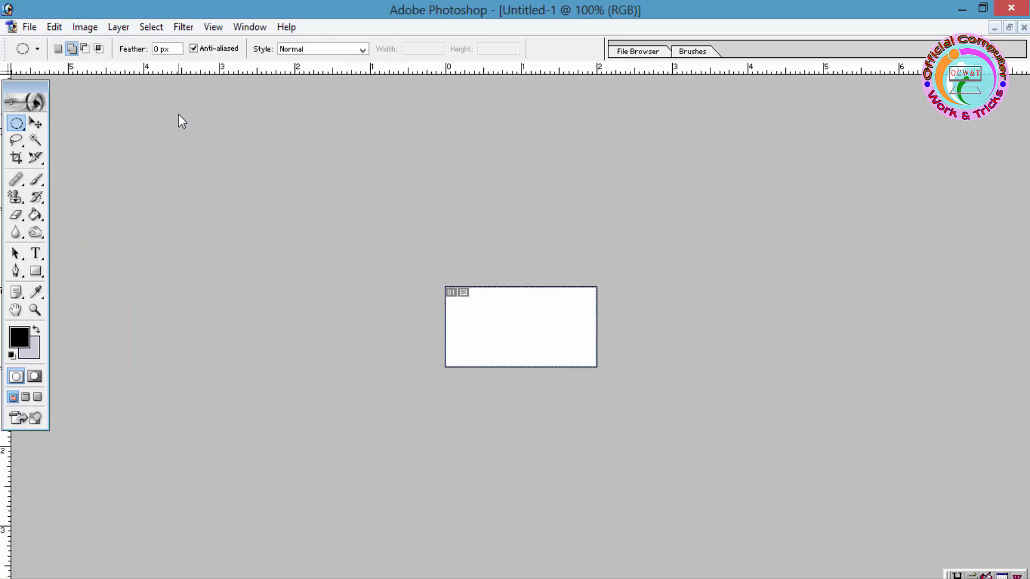
pyautogui.click(513, 328)
pyautogui.click(513, 328)
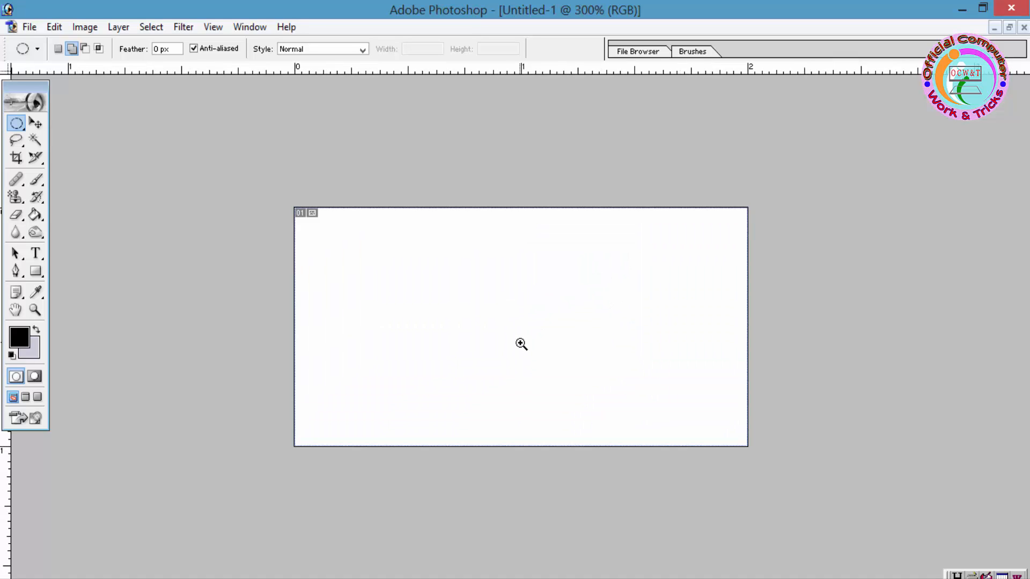
# Choose the Single Row Marquee tool, set the Type tool's font size to 48 pt, and start a text on the blank canvas.
pyautogui.rightClick(15, 125)
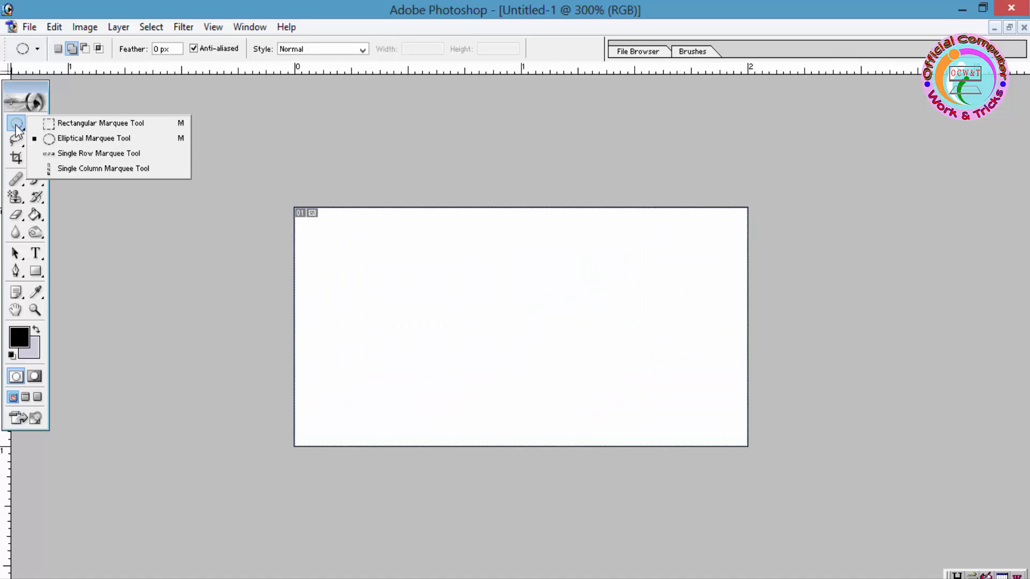
pyautogui.click(75, 154)
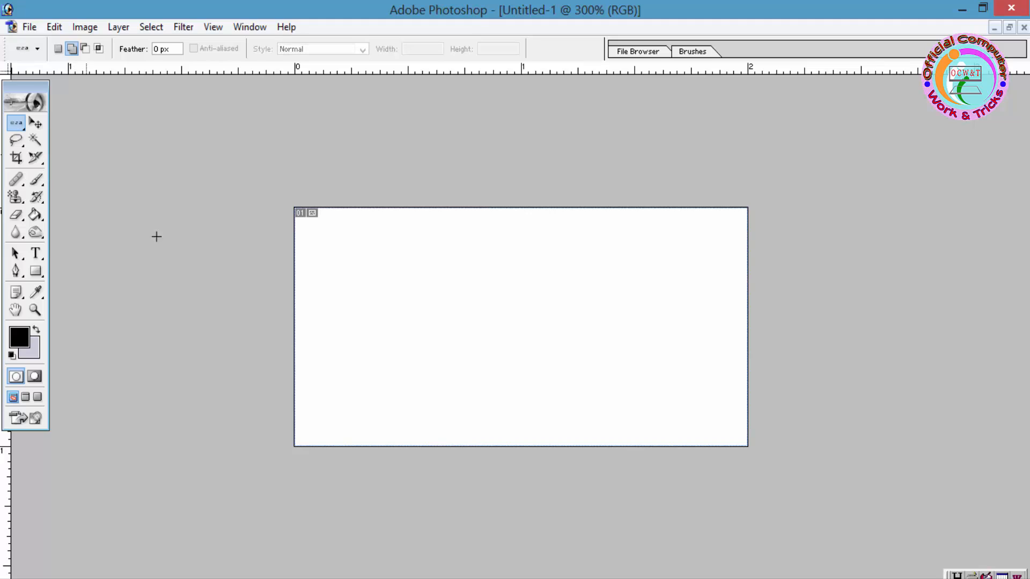
pyautogui.click(35, 253)
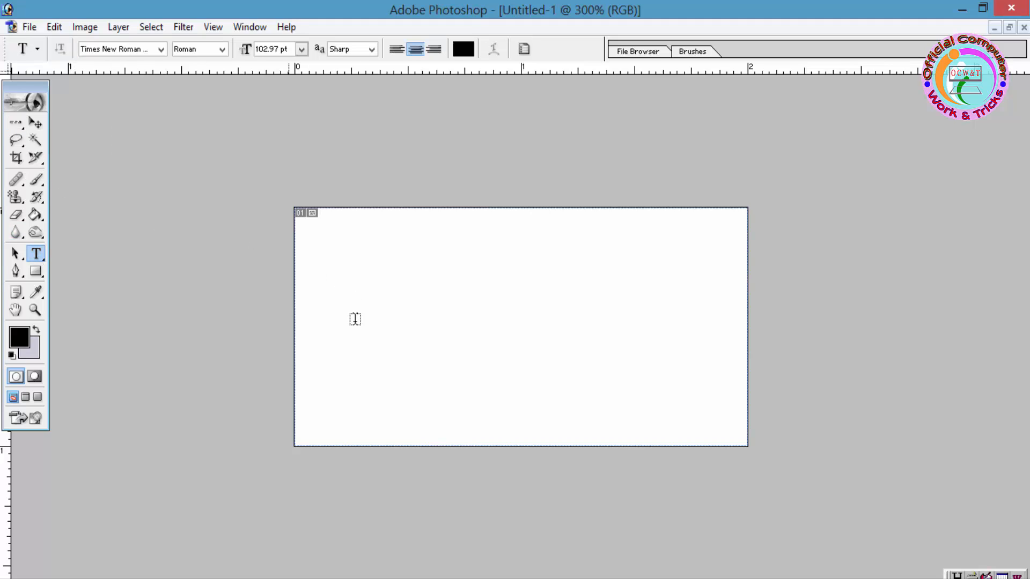
pyautogui.click(318, 287)
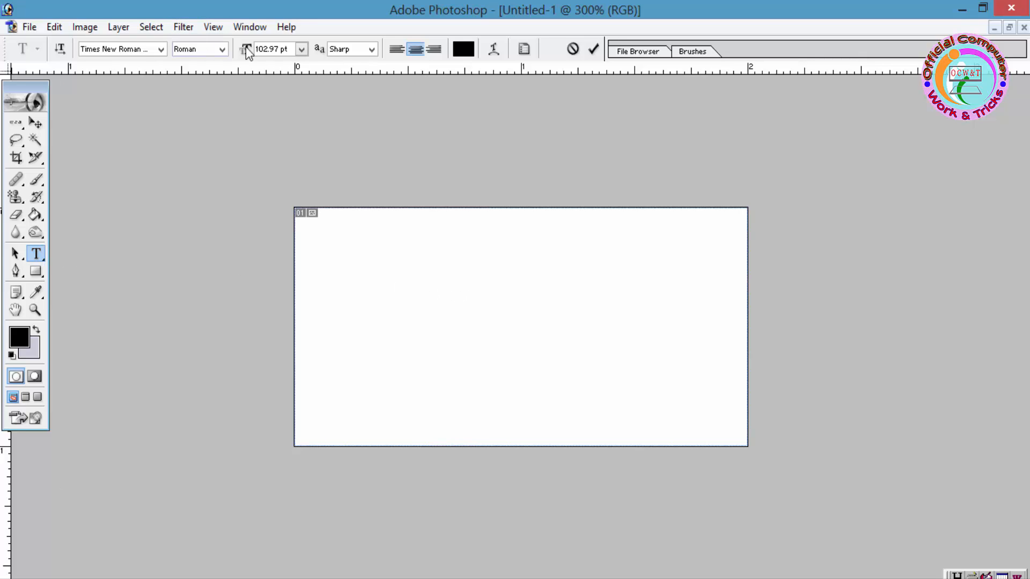
pyautogui.click(301, 49)
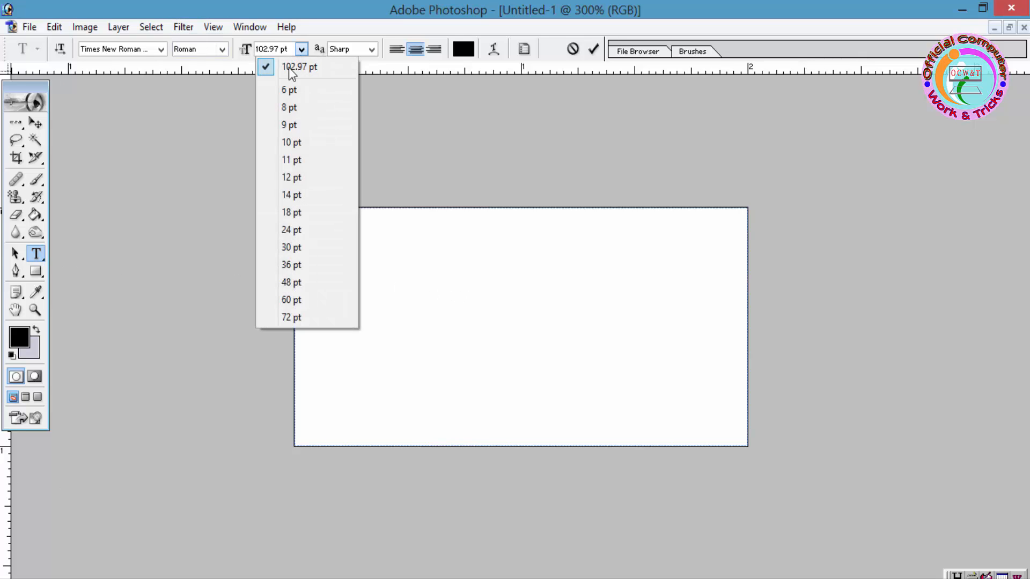
pyautogui.click(296, 283)
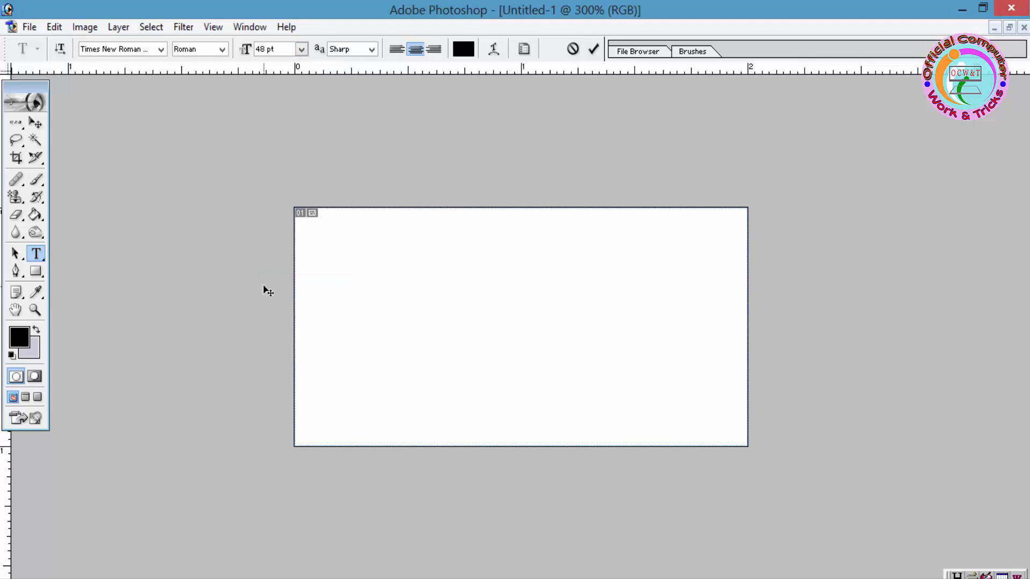
pyautogui.click(35, 122)
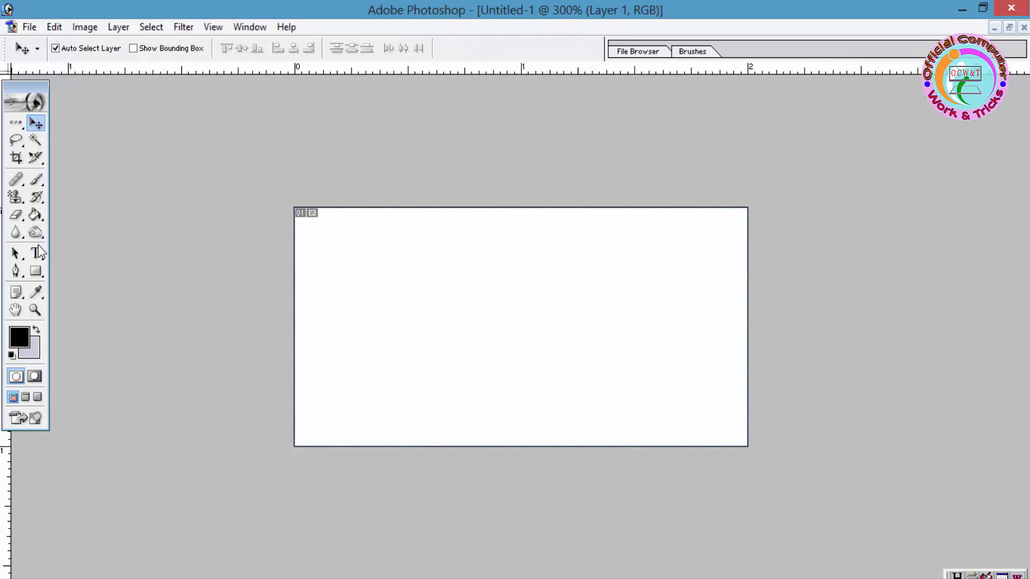
pyautogui.click(35, 253)
pyautogui.click(337, 312)
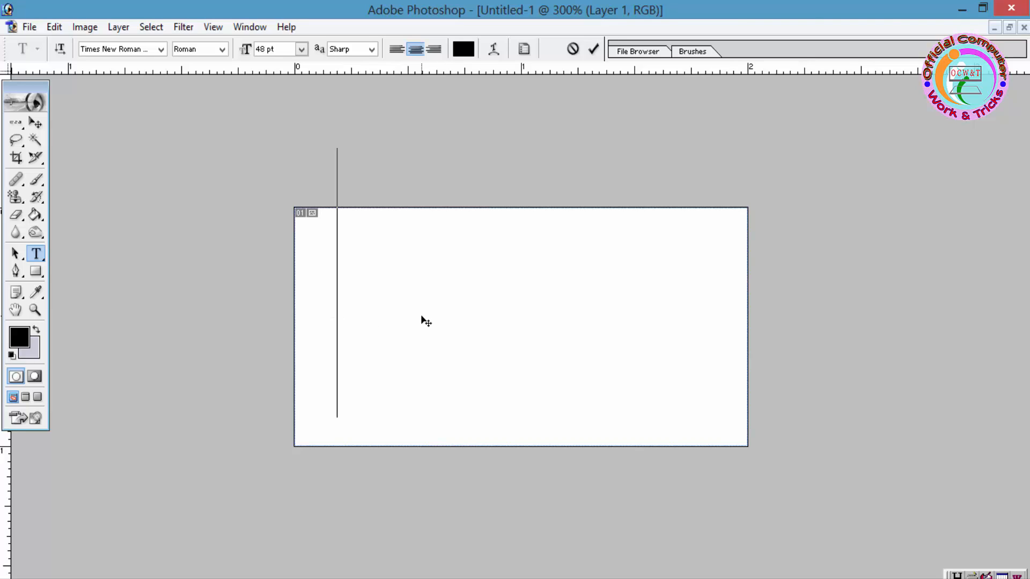
pyautogui.write('vgd')
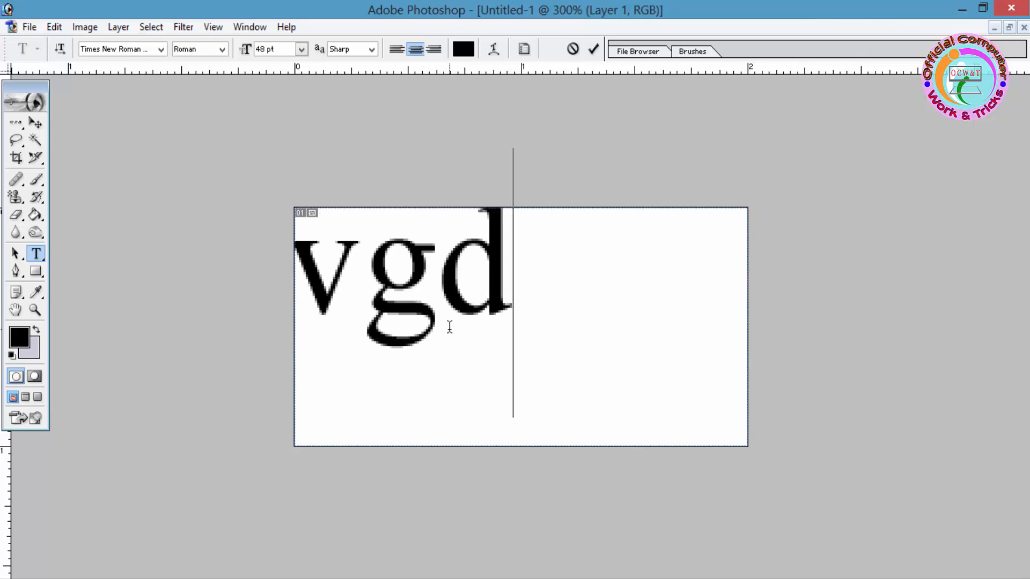
pyautogui.press('BackSpace')
pyautogui.press('BackSpace')
pyautogui.press('BackSpace')
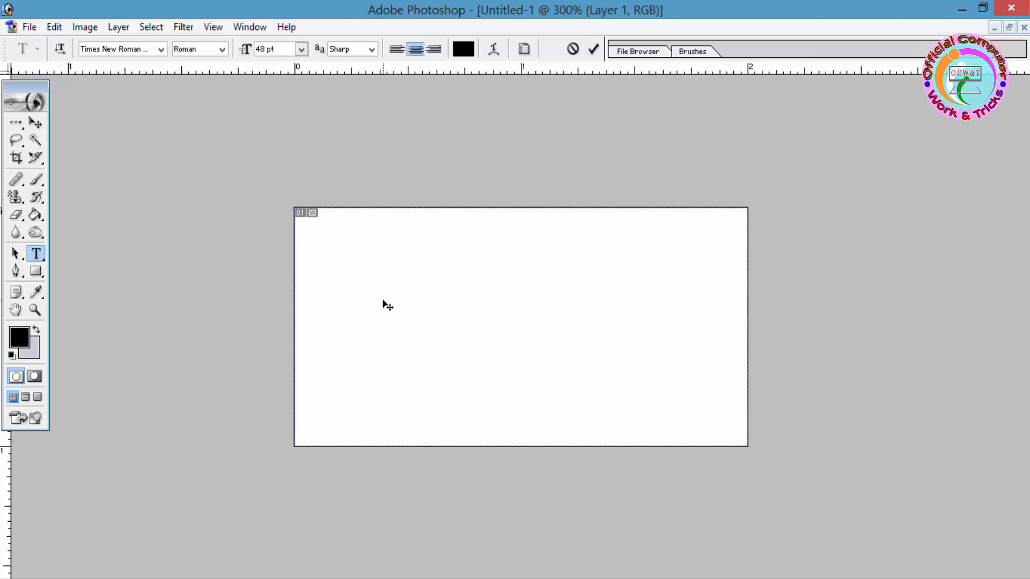
# Enter the letter A as text and move it down and right until it sits fully inside the canvas.
pyautogui.write('A')
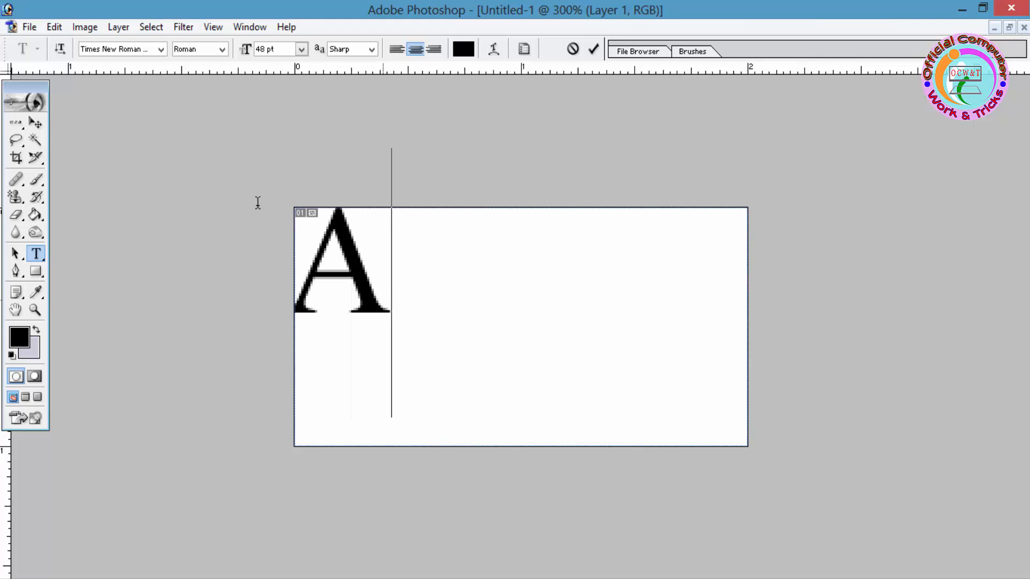
pyautogui.click(36, 123)
pyautogui.moveTo(355, 281); pyautogui.dragTo(380, 315)
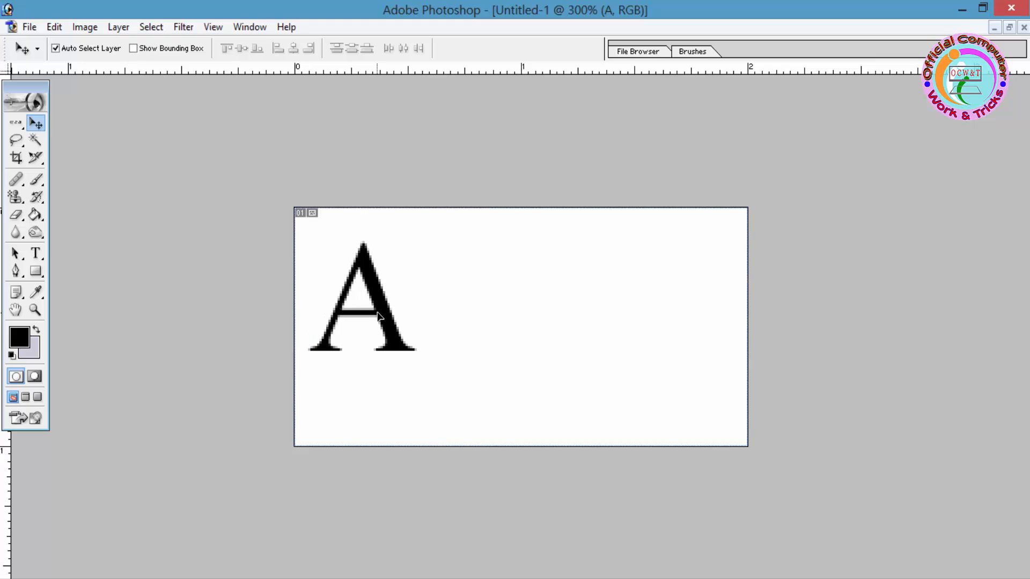
# Make the Background layer active and place a Single Row Marquee selection along the baseline of the A.
pyautogui.click(554, 315)
pyautogui.click(16, 123)
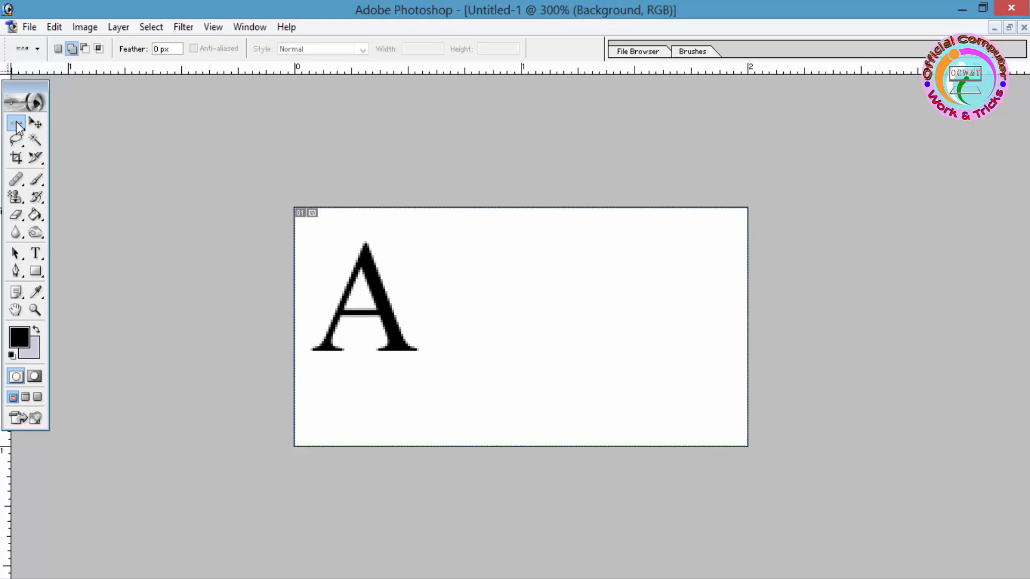
pyautogui.click(16, 125)
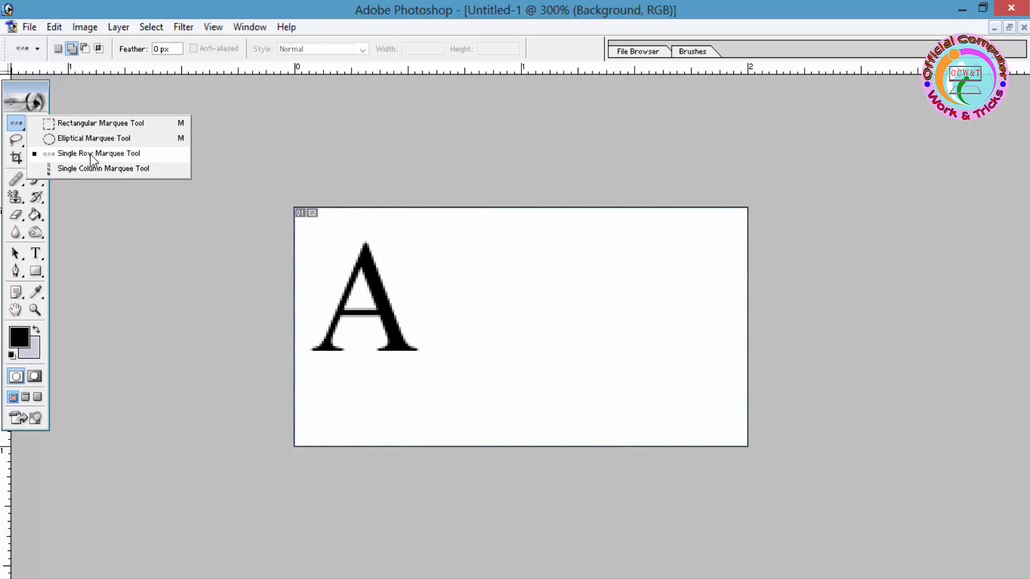
pyautogui.click(92, 157)
pyautogui.moveTo(359, 264); pyautogui.dragTo(371, 352)
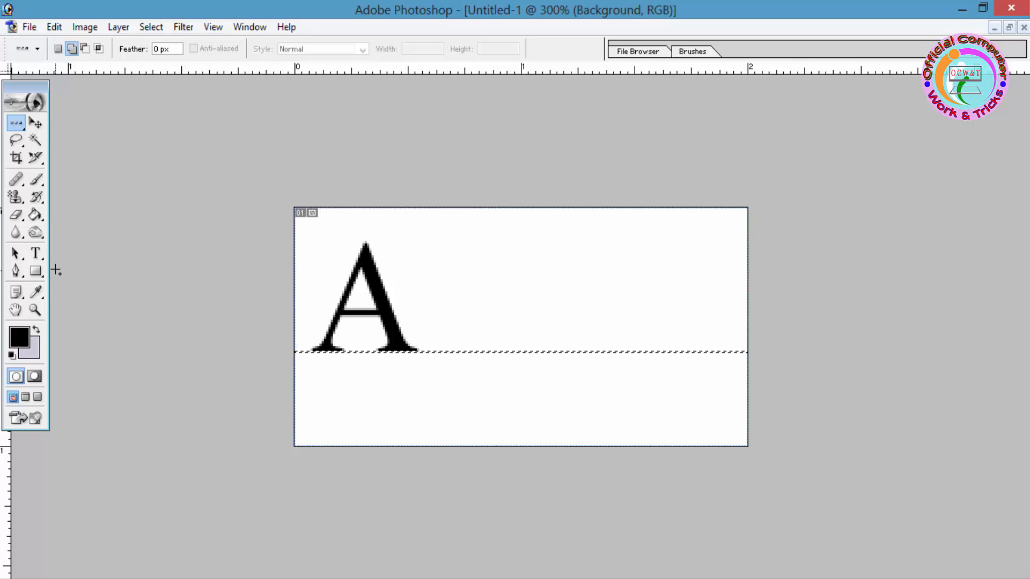
# Add the letter B as separate text to the right of the A and move it down near the A's baseline.
pyautogui.click(36, 254)
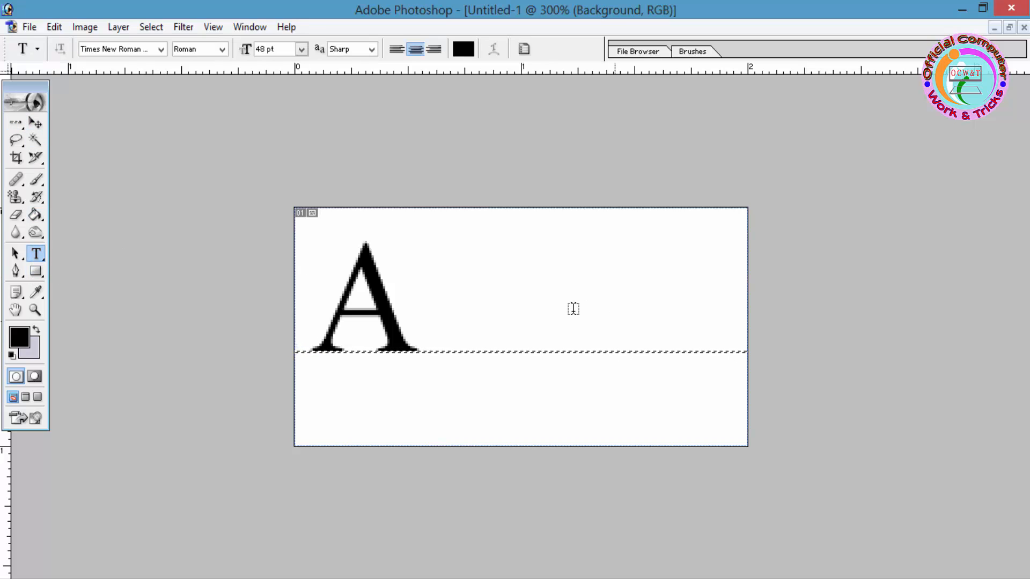
pyautogui.click(546, 330)
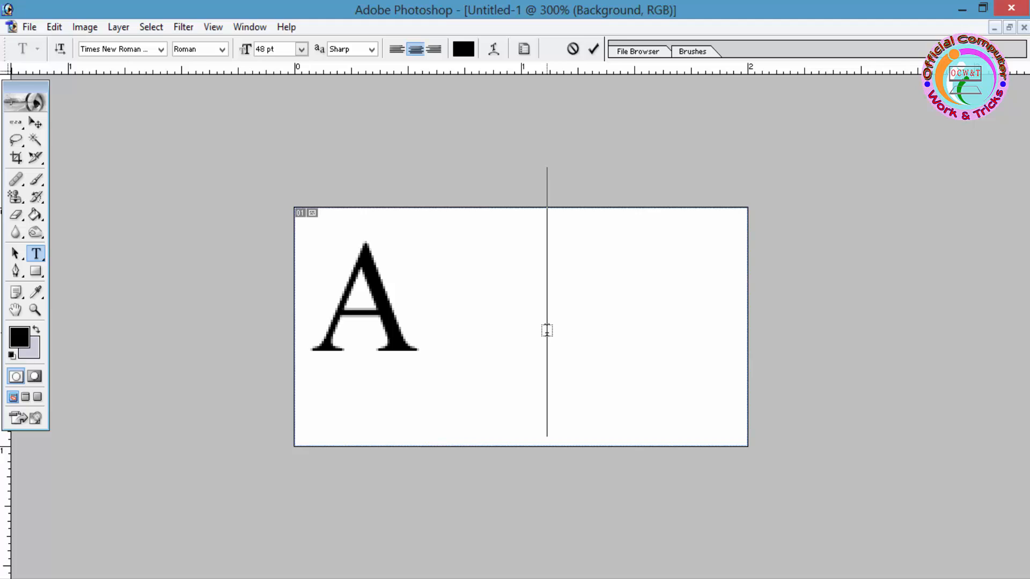
pyautogui.write('B')
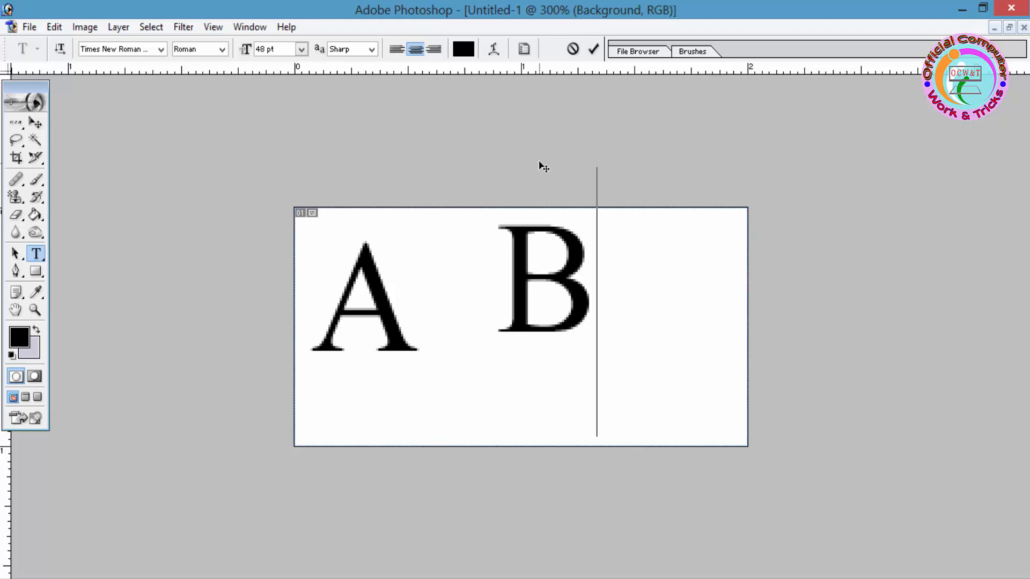
pyautogui.click(35, 123)
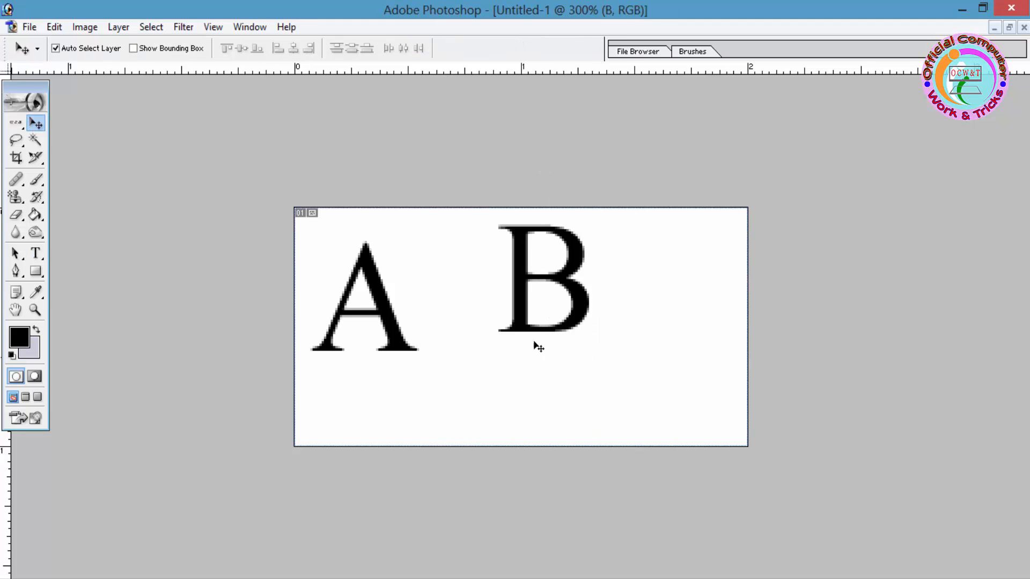
pyautogui.moveTo(526, 267); pyautogui.dragTo(530, 289)
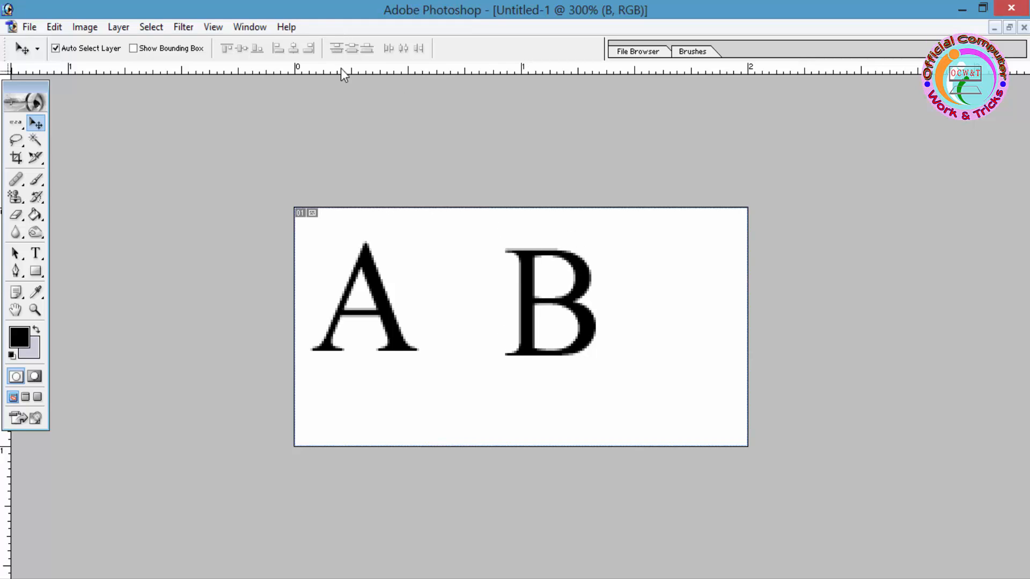
# Place a horizontal guide along the baseline of the A and pick the B layer for moving.
pyautogui.click(16, 123)
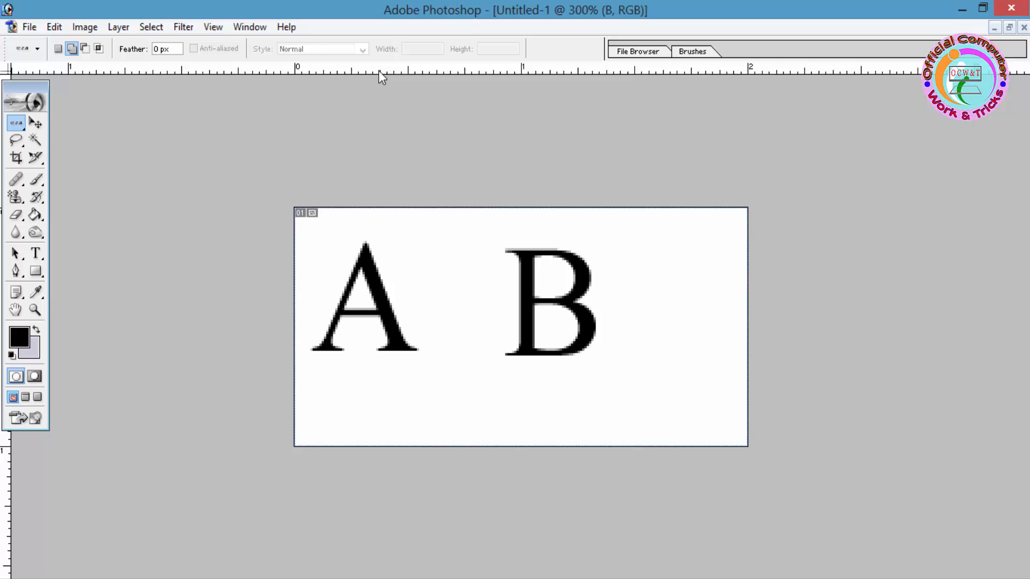
pyautogui.moveTo(378, 71); pyautogui.dragTo(416, 351)
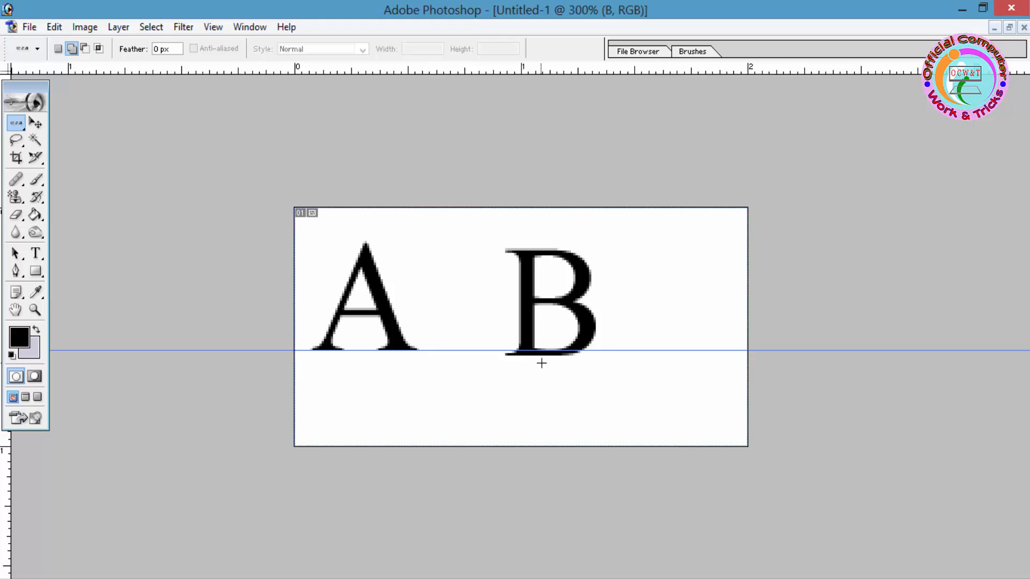
pyautogui.click(35, 124)
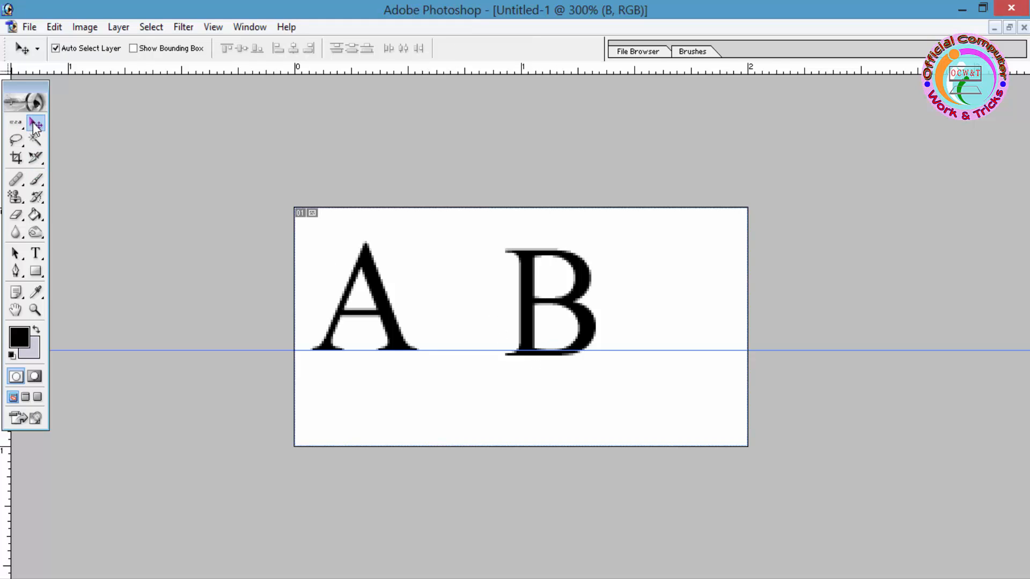
pyautogui.rightClick(526, 291)
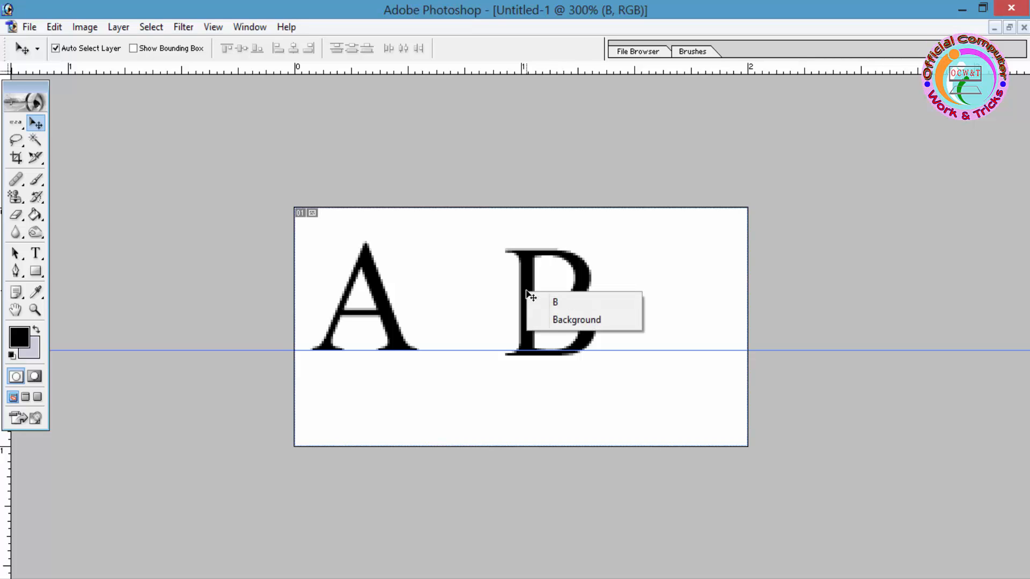
pyautogui.click(561, 301)
# Show the Layers palette, activate layer B, and nudge the letter vertically until its base rests on the horizontal guide.
pyautogui.click(250, 27)
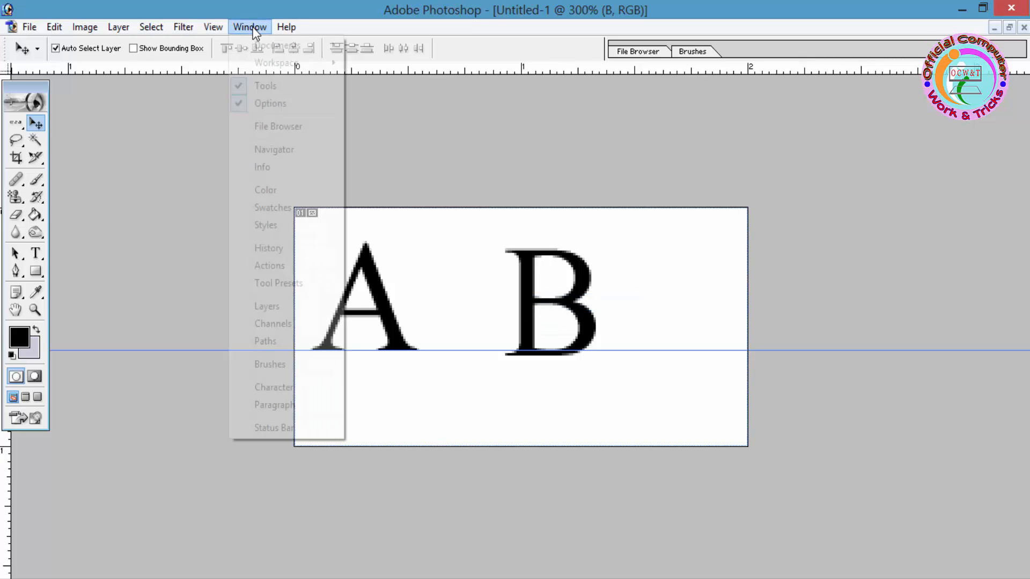
pyautogui.click(268, 306)
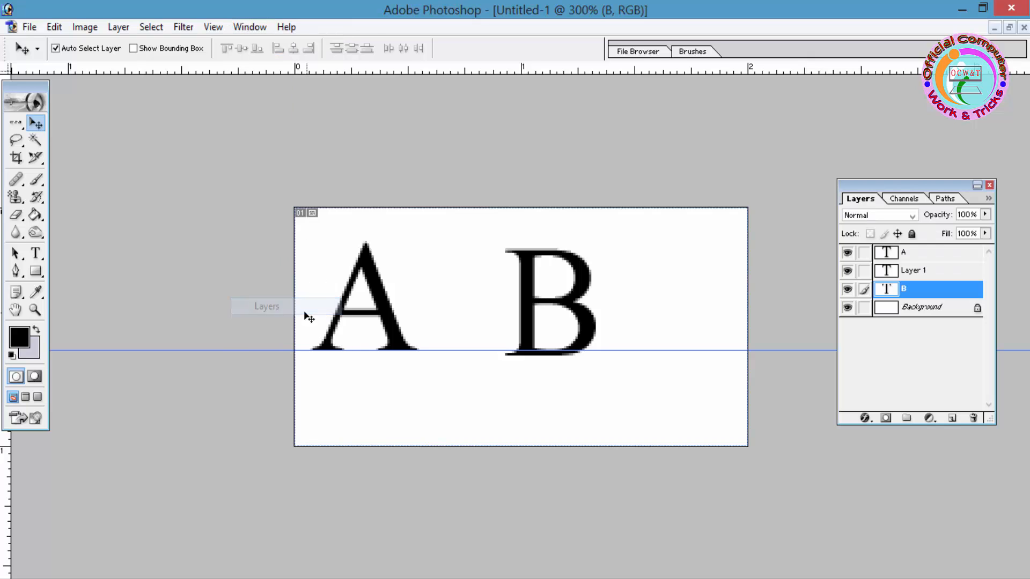
pyautogui.click(912, 271)
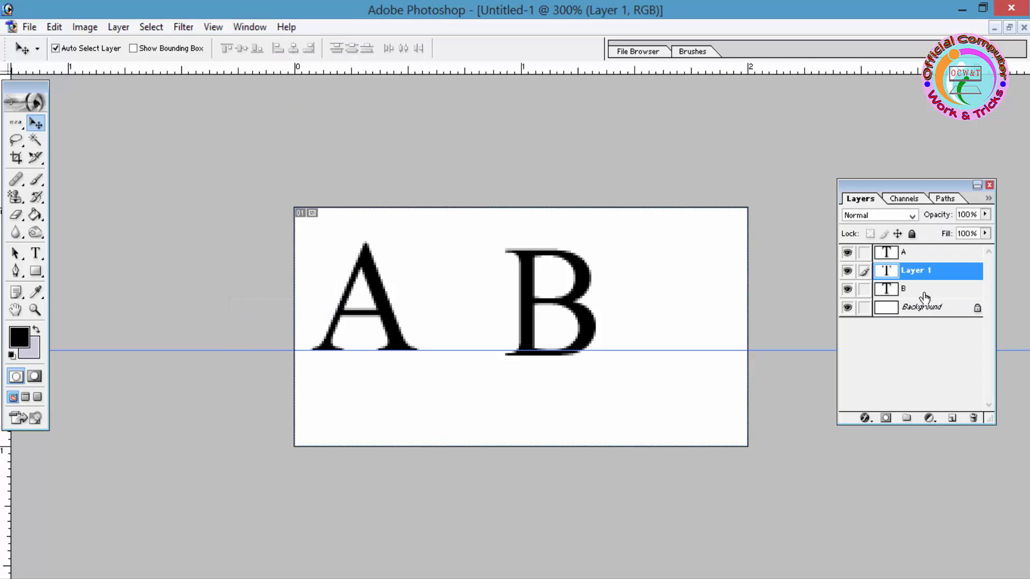
pyautogui.click(921, 294)
pyautogui.press('Up')
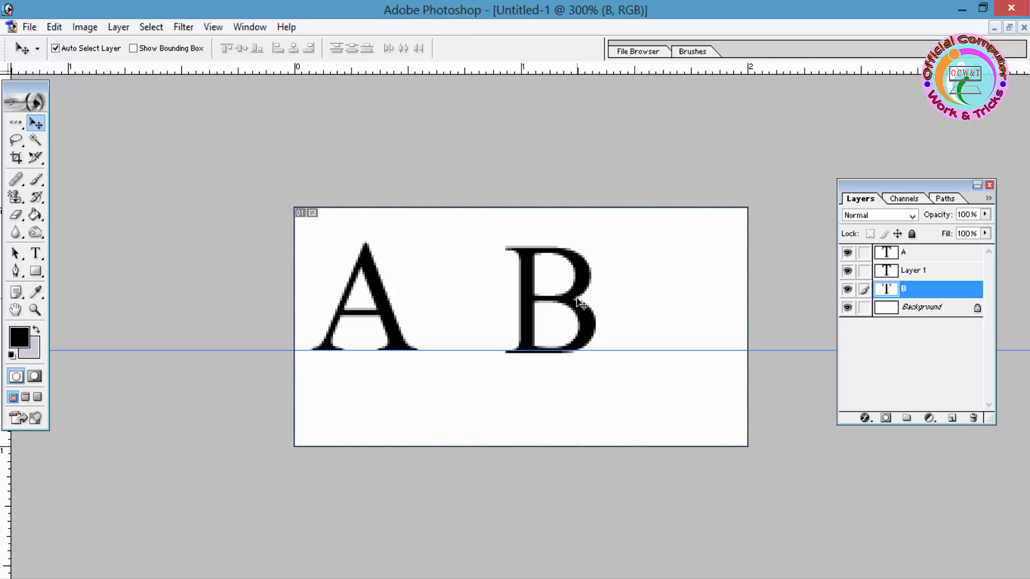
pyautogui.press('Up')
pyautogui.press('Up')
pyautogui.press('Up')
pyautogui.press('Down')
pyautogui.press('Down')
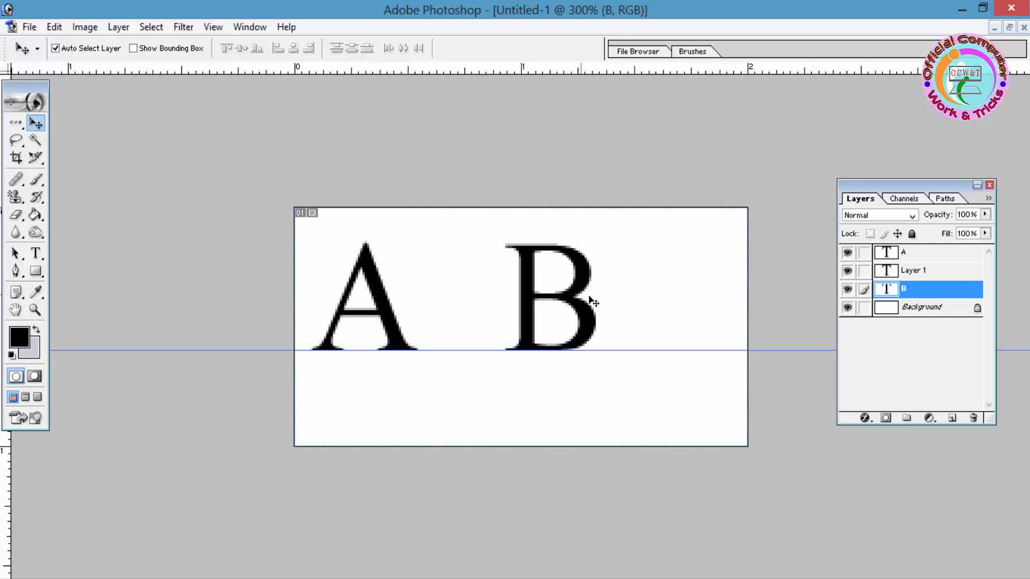
# Choose the Single Column Marquee tool and place a vertical guide at the right edge of the A.
pyautogui.click(16, 123)
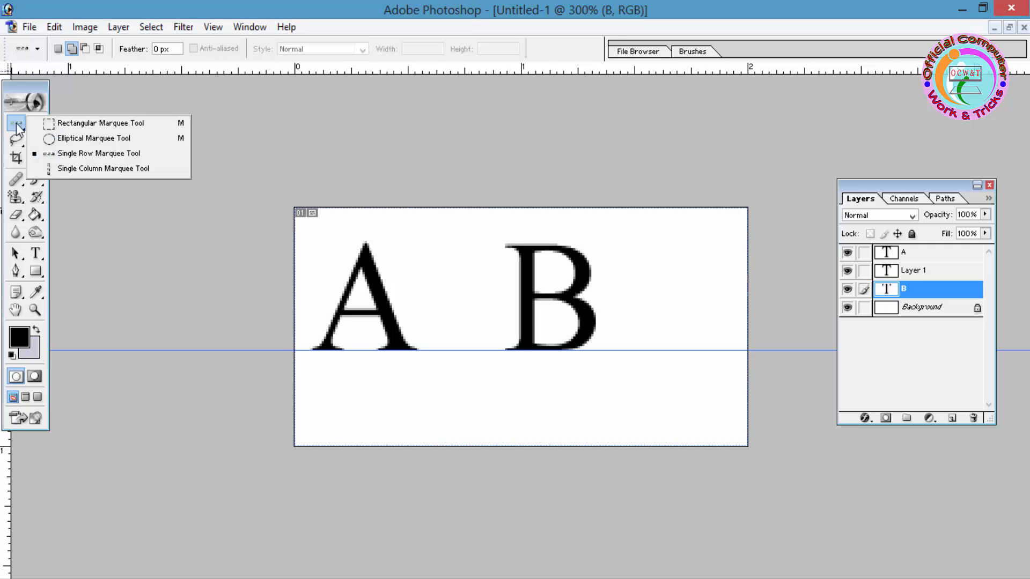
pyautogui.click(92, 172)
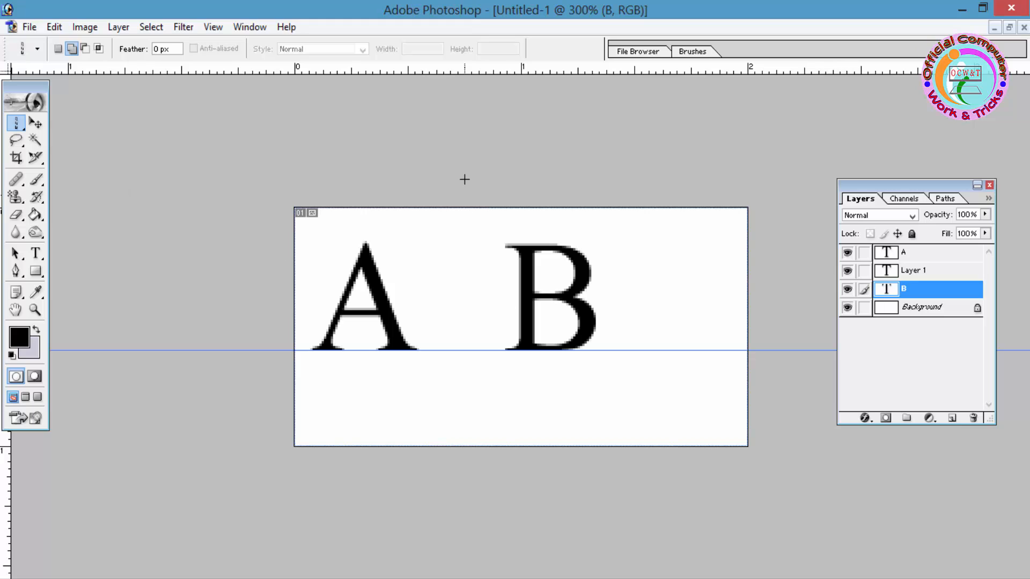
pyautogui.moveTo(5, 456); pyautogui.dragTo(416, 423)
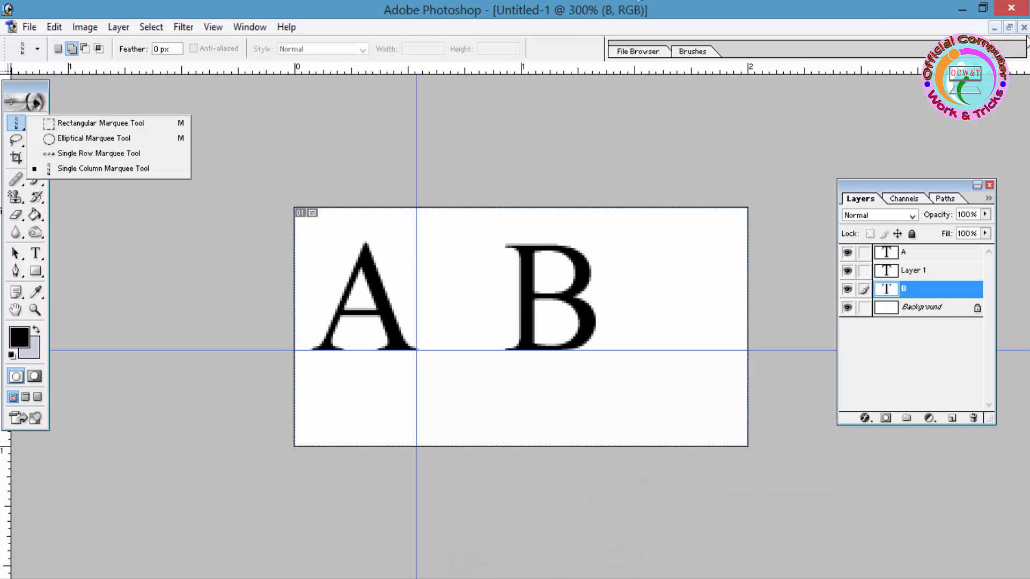
# Close Untitled-1, Peppers.jpg, Ranch House.jpg and Island Girl.jpg without saving changes.
pyautogui.click(1024, 26)
pyautogui.click(517, 236)
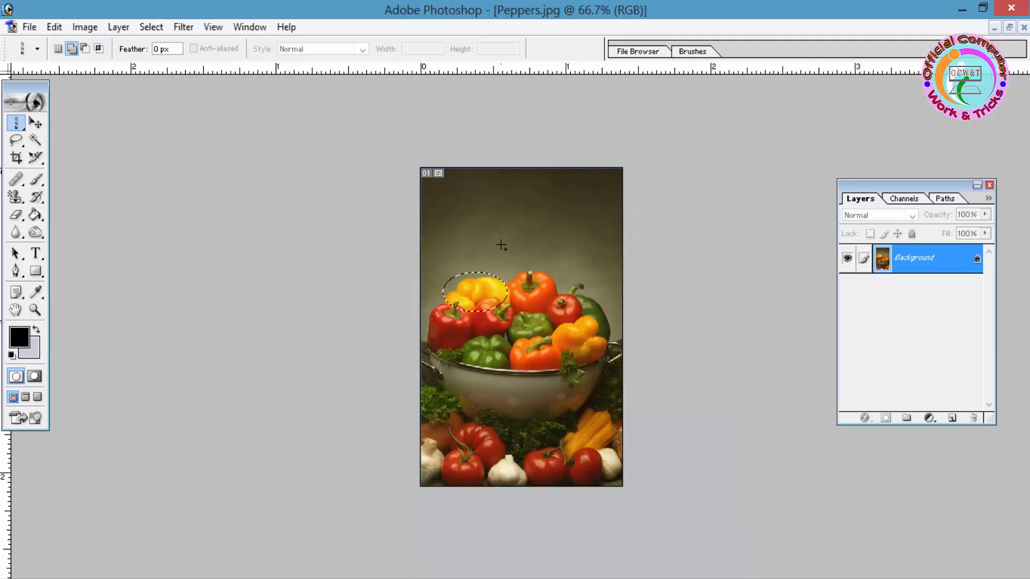
pyautogui.click(1023, 26)
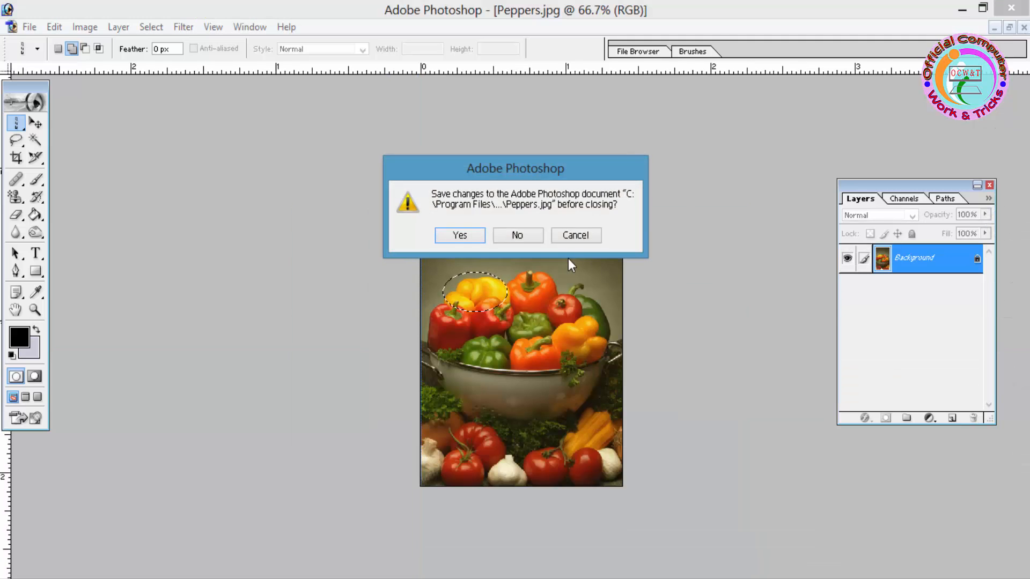
pyautogui.click(523, 238)
pyautogui.click(1023, 27)
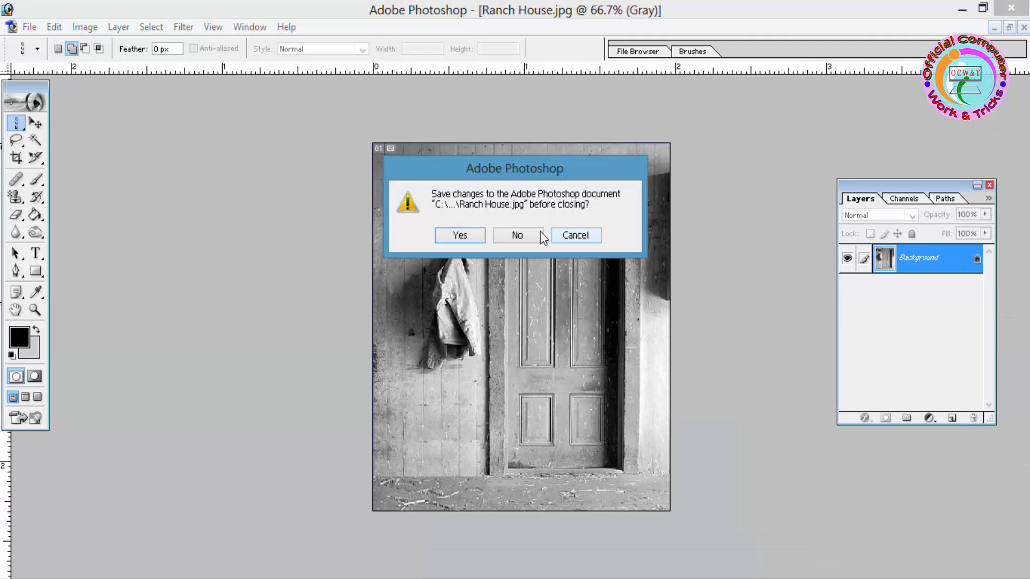
pyautogui.click(538, 233)
pyautogui.click(1024, 28)
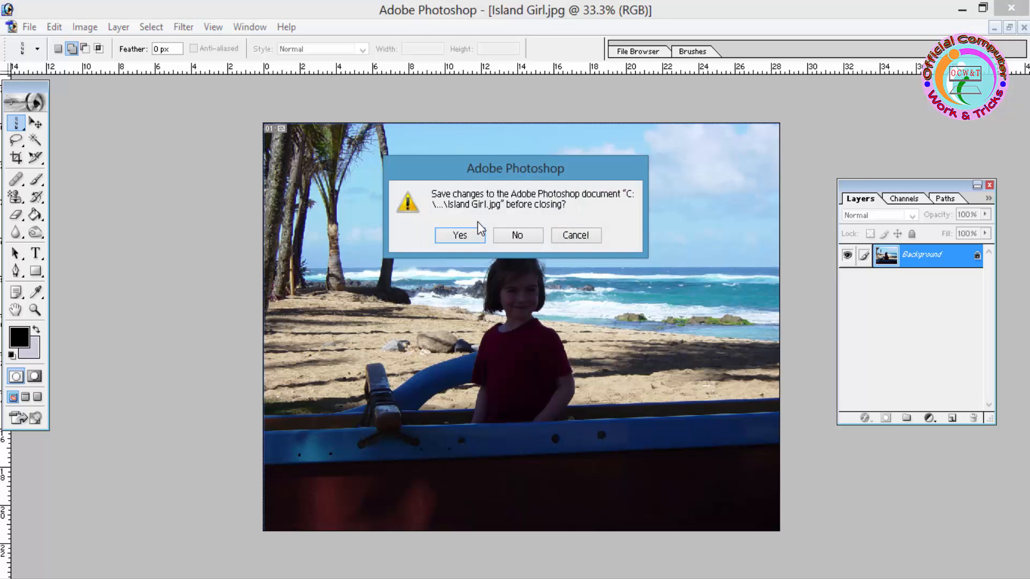
pyautogui.click(513, 236)
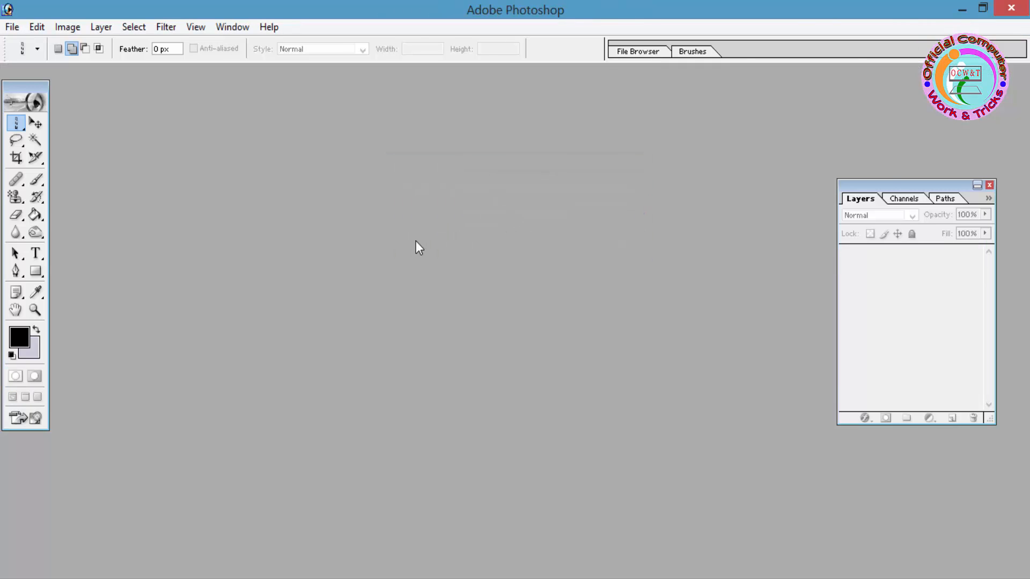
# Create a white RGB document 5 inches wide and 10 inches high at 100 pixels/inch.
pyautogui.hotkey('ctrl', 'n')
pyautogui.press('Tab')
pyautogui.press('Tab')
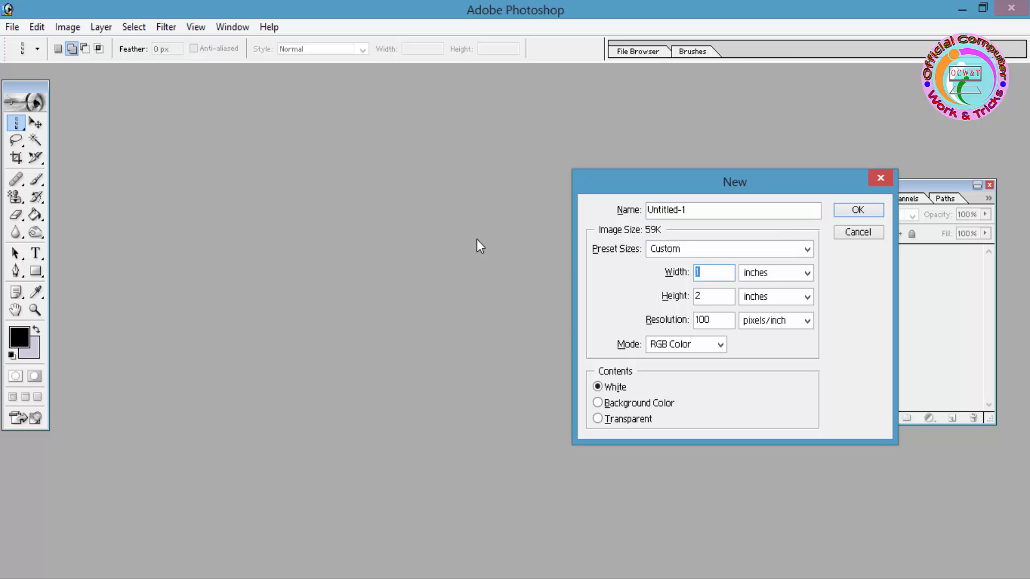
pyautogui.press('Tab')
pyautogui.press('Return')
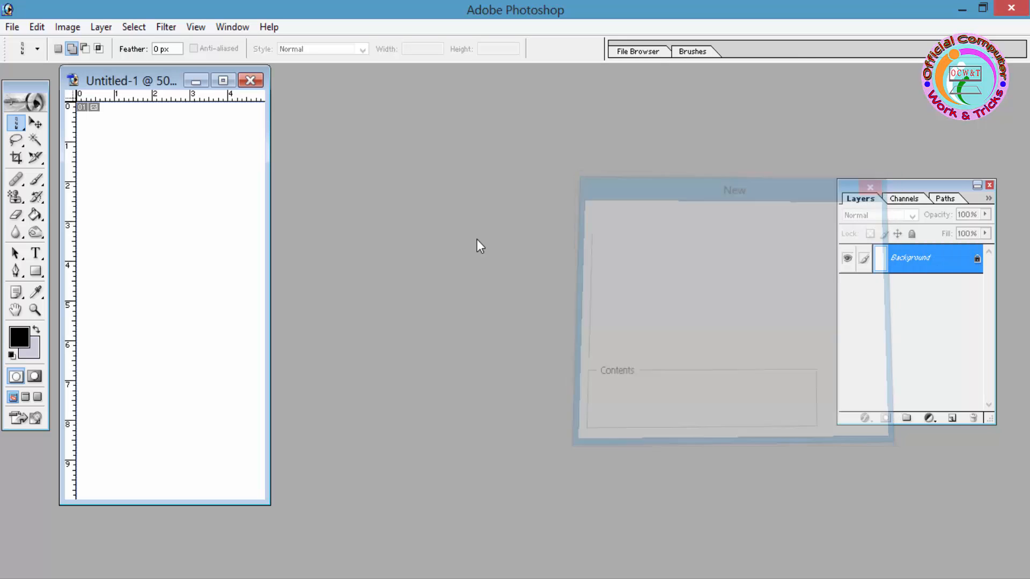
# Rotate the canvas 90 degrees into landscape orientation and maximize the document window.
pyautogui.press('alt')
pyautogui.press('i')
pyautogui.press('e')
pyautogui.press('9')
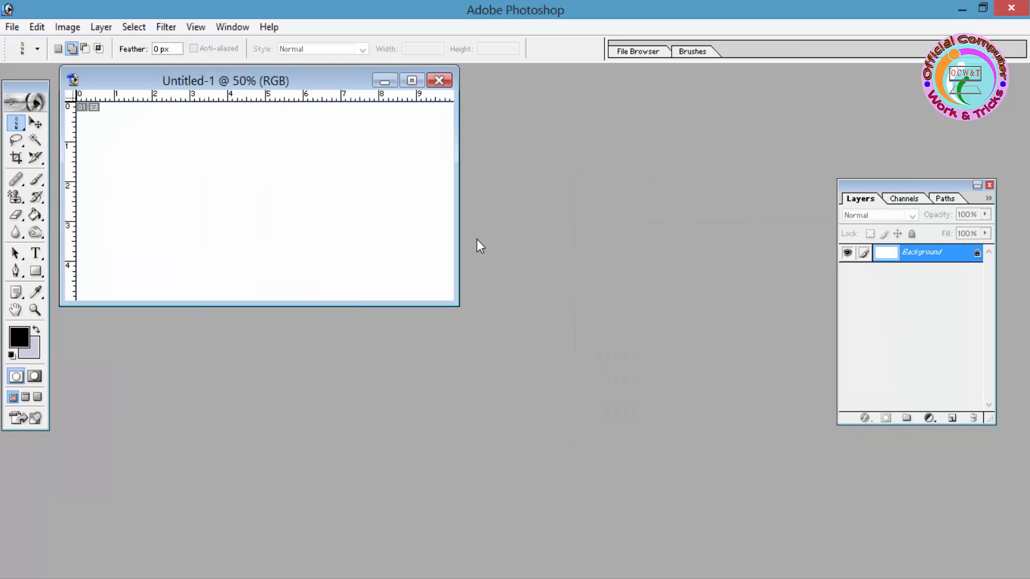
pyautogui.click(412, 80)
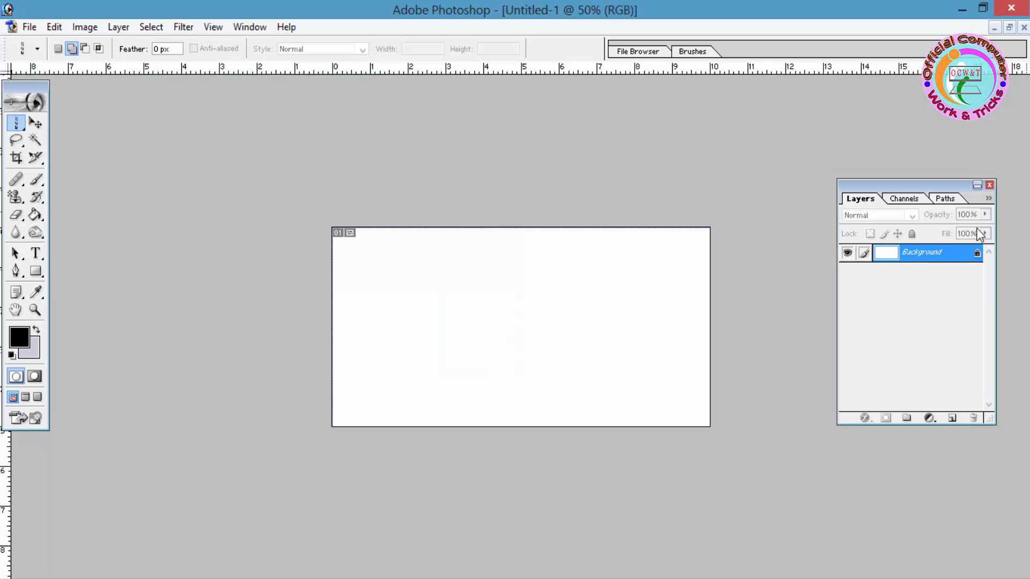
# Convert the Background into a regular layer named Layer 0 and add a new empty layer above it.
pyautogui.doubleClick(931, 258)
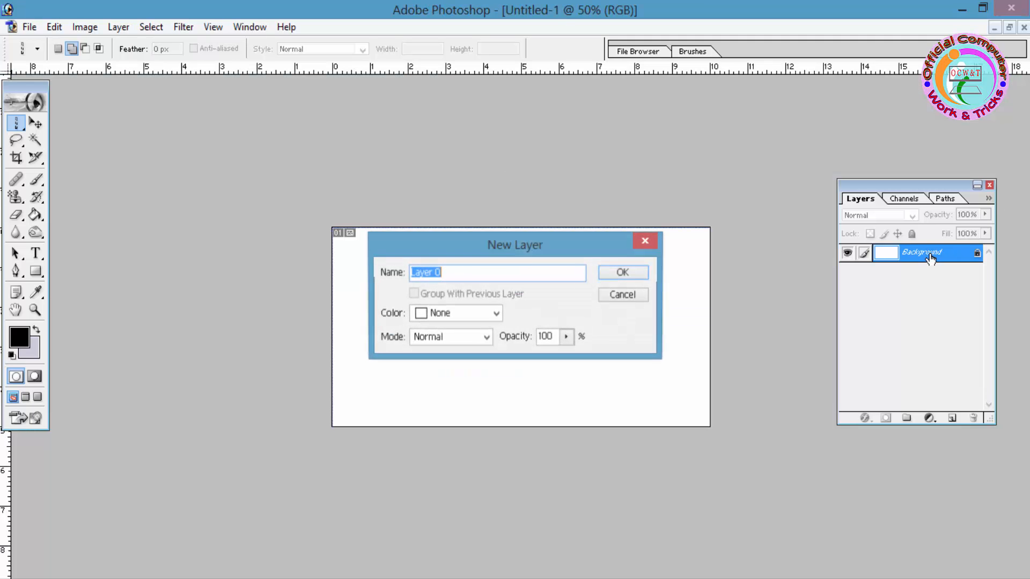
pyautogui.click(624, 273)
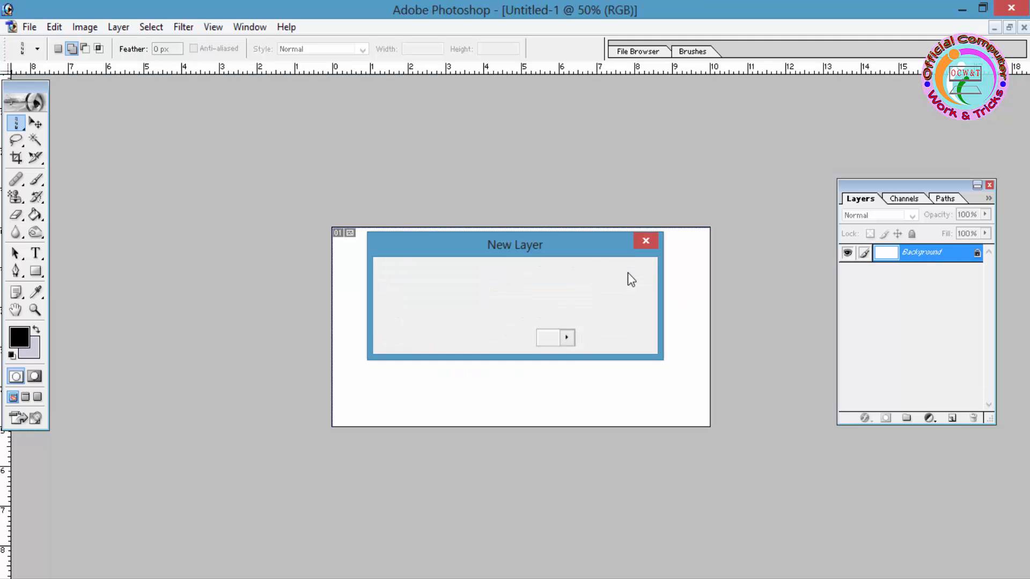
pyautogui.click(952, 418)
# Draw rectangular marquees on the canvas in New Selection mode so that each new rectangle replaces the previous one.
pyautogui.click(16, 123)
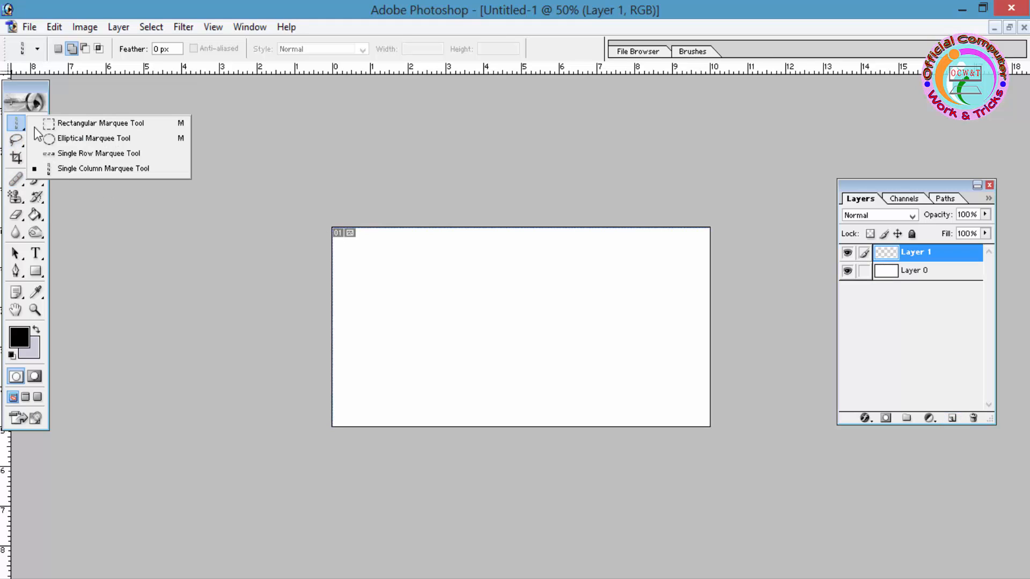
pyautogui.click(83, 124)
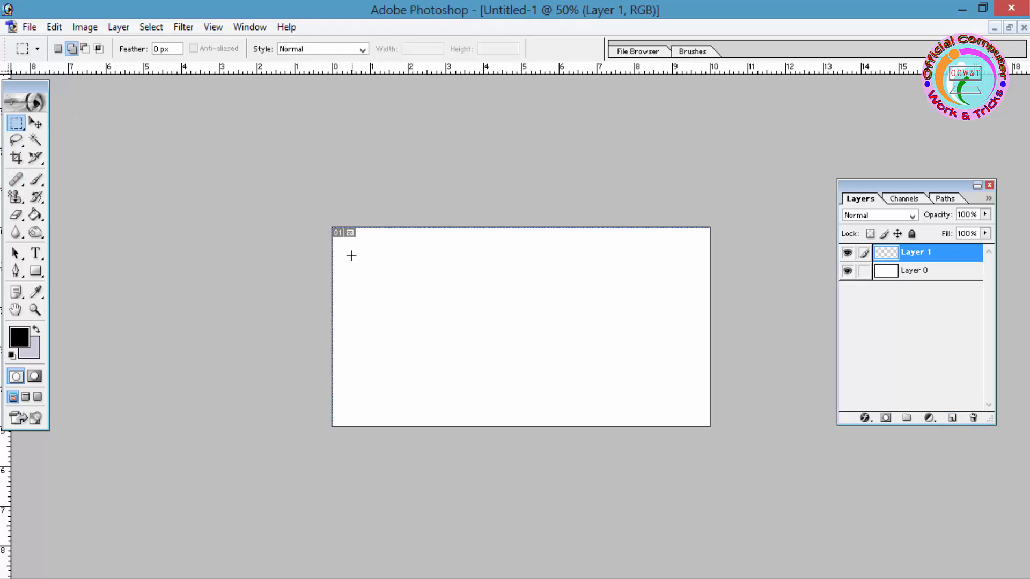
pyautogui.moveTo(351, 255); pyautogui.dragTo(413, 318)
pyautogui.click(59, 50)
pyautogui.moveTo(438, 263); pyautogui.dragTo(504, 324)
pyautogui.moveTo(530, 260); pyautogui.dragTo(619, 324)
# Add overlapping and separate rectangles to the selection, and subtract three small rectangles from inside the merged shape.
pyautogui.click(72, 51)
pyautogui.moveTo(464, 342); pyautogui.dragTo(540, 374)
pyautogui.moveTo(528, 261); pyautogui.dragTo(609, 318)
pyautogui.moveTo(452, 356); pyautogui.dragTo(453, 357)
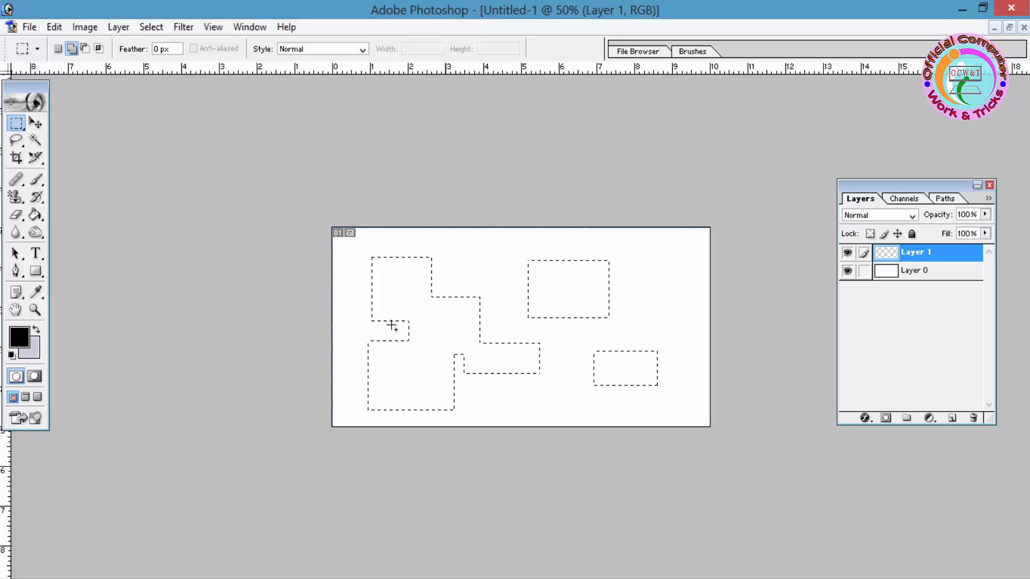
pyautogui.click(85, 49)
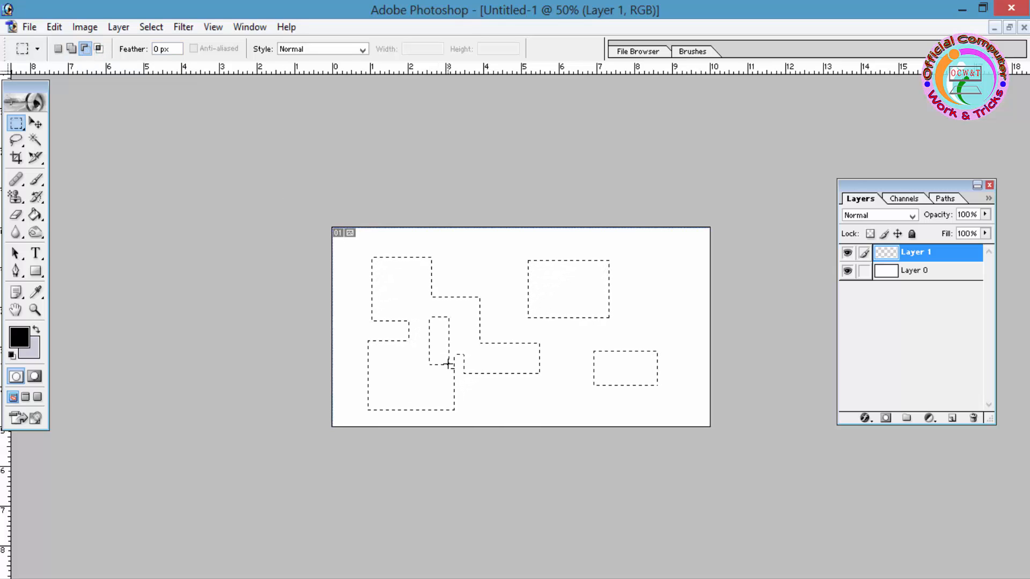
pyautogui.moveTo(380, 273); pyautogui.dragTo(406, 297)
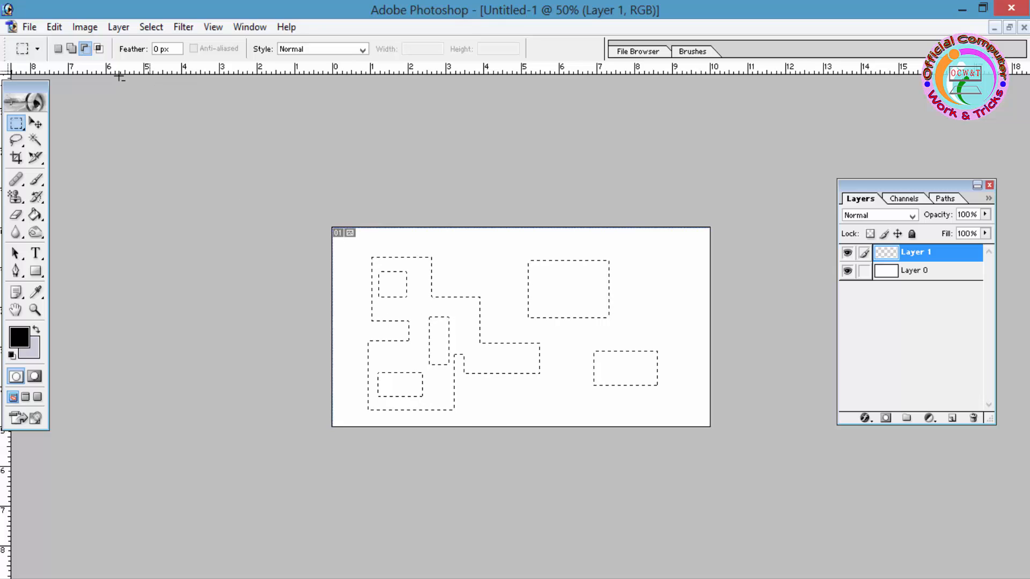
# Intersect the existing selection with new rectangles drawn across its parts, dismissing any resulting notice.
pyautogui.click(98, 49)
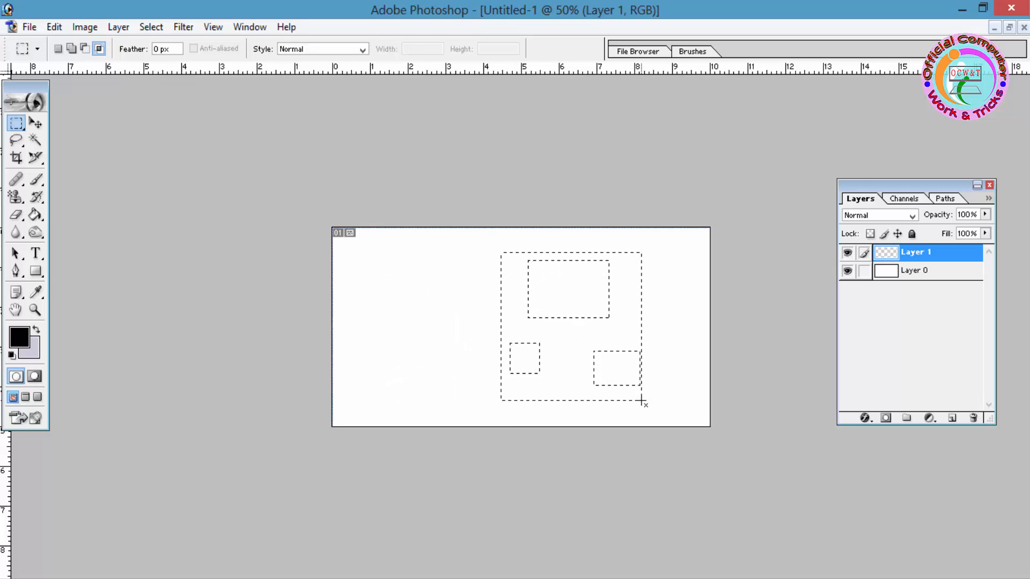
pyautogui.moveTo(642, 401); pyautogui.dragTo(641, 400)
pyautogui.moveTo(621, 317); pyautogui.dragTo(663, 429)
pyautogui.moveTo(368, 257); pyautogui.dragTo(446, 340)
pyautogui.click(493, 235)
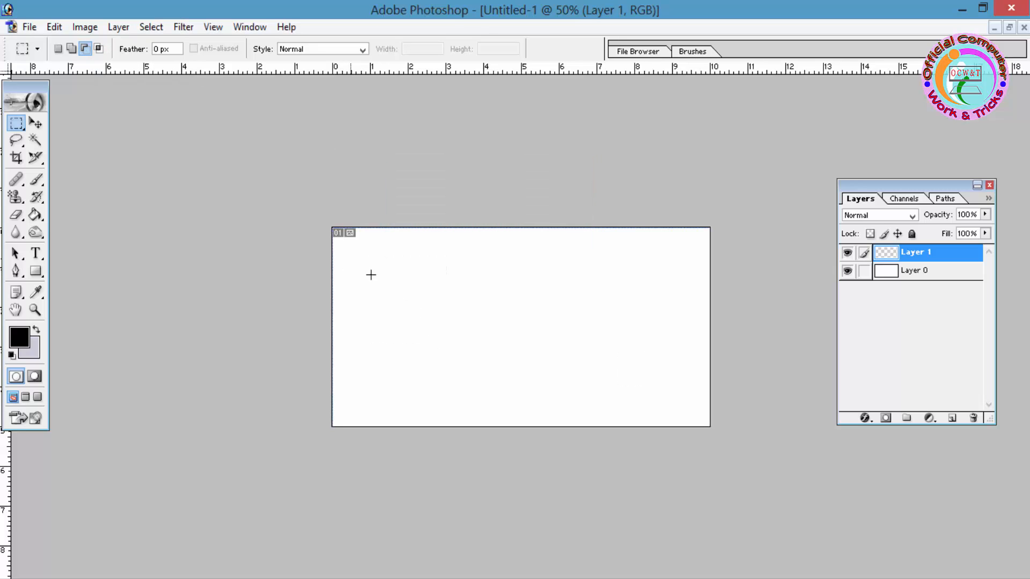
# Switch the marquee to Add to Selection and draw three overlapping rectangles forming a stepped shape descending to the right.
pyautogui.moveTo(371, 274); pyautogui.dragTo(499, 373)
pyautogui.click(72, 49)
pyautogui.moveTo(382, 285); pyautogui.dragTo(488, 363)
pyautogui.moveTo(461, 318); pyautogui.dragTo(577, 380)
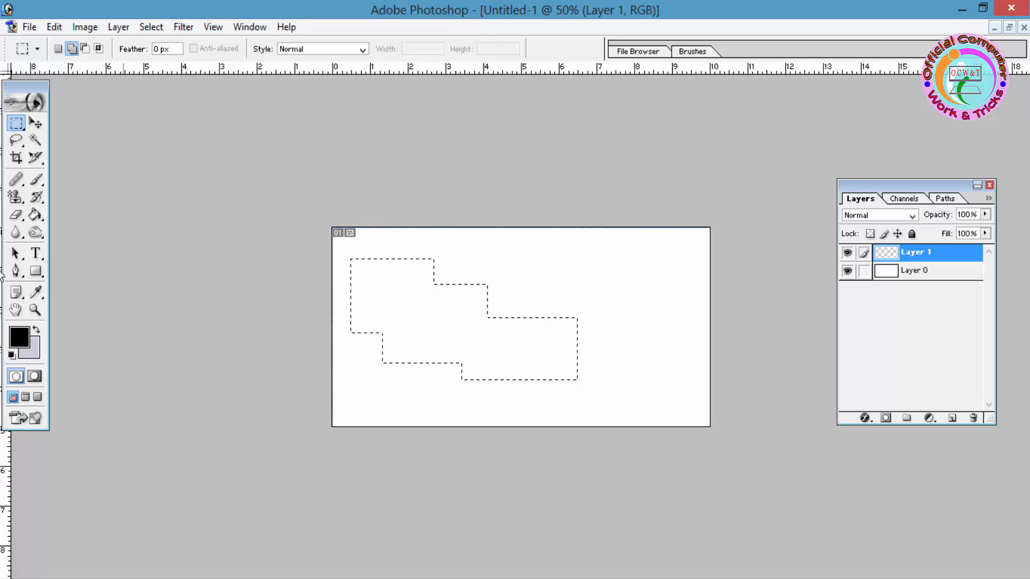
# Fill the stepped selection on Layer 1 with bright magenta using the Paint Bucket, and deselect it.
pyautogui.click(35, 214)
pyautogui.click(19, 337)
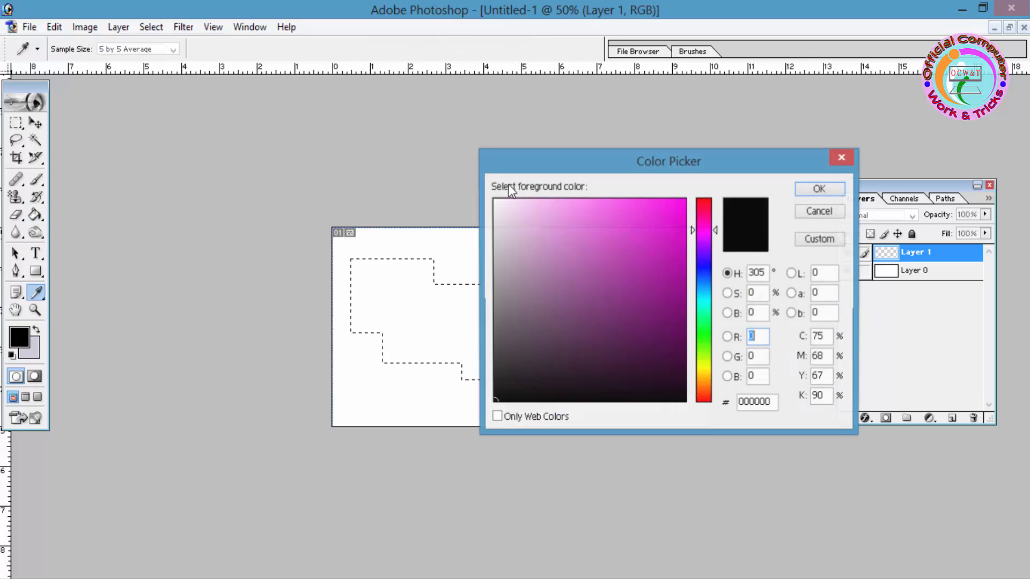
pyautogui.click(680, 203)
pyautogui.click(814, 192)
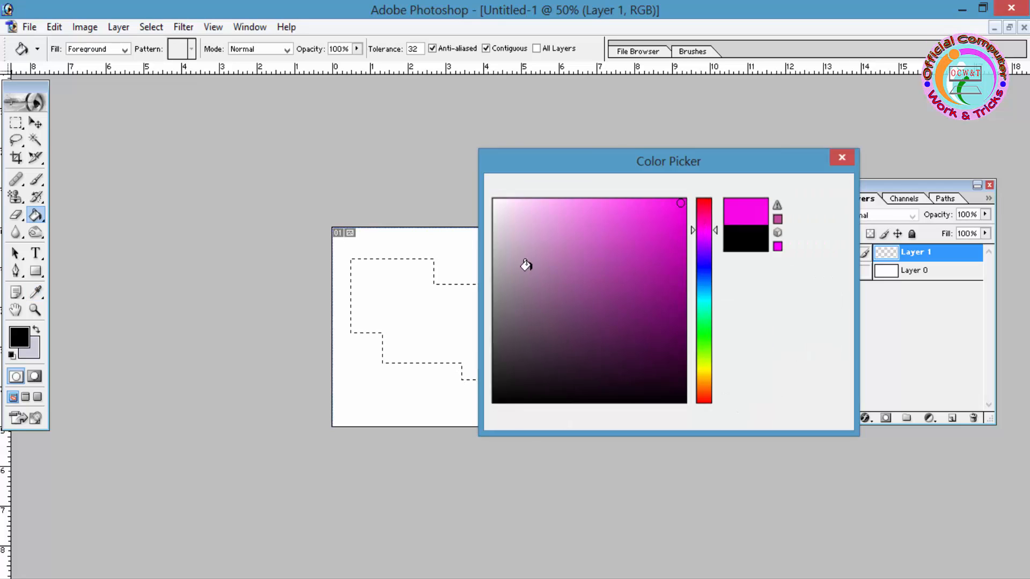
pyautogui.click(435, 322)
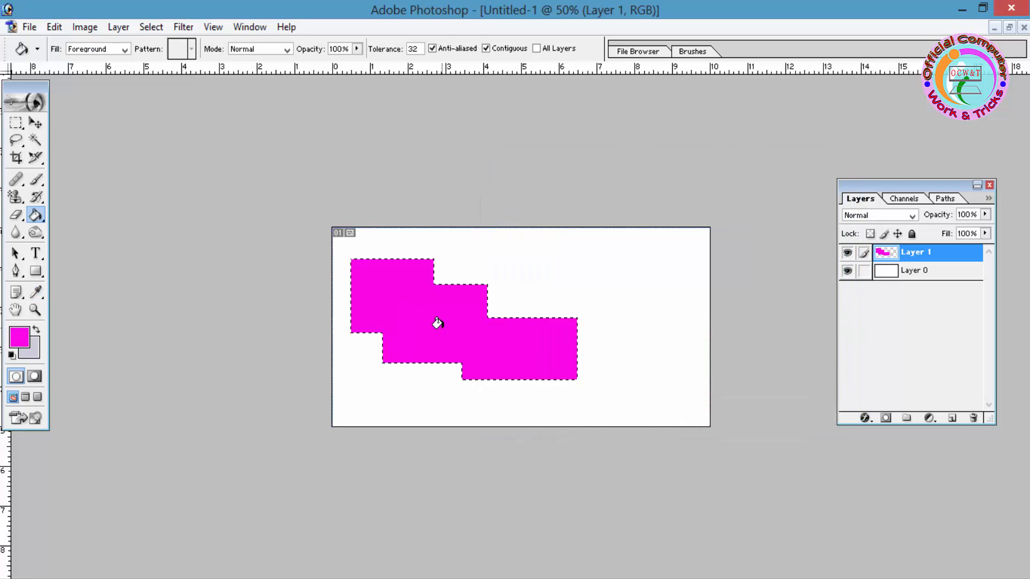
pyautogui.hotkey('ctrl', 'd')
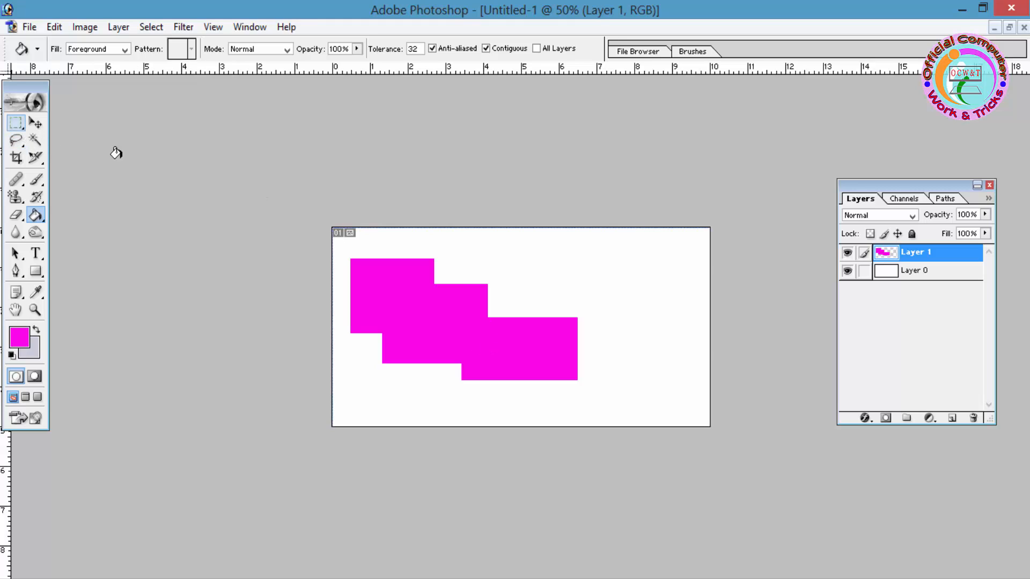
# Hide Layer 1 and add a new empty layer above it.
pyautogui.click(848, 252)
pyautogui.click(952, 418)
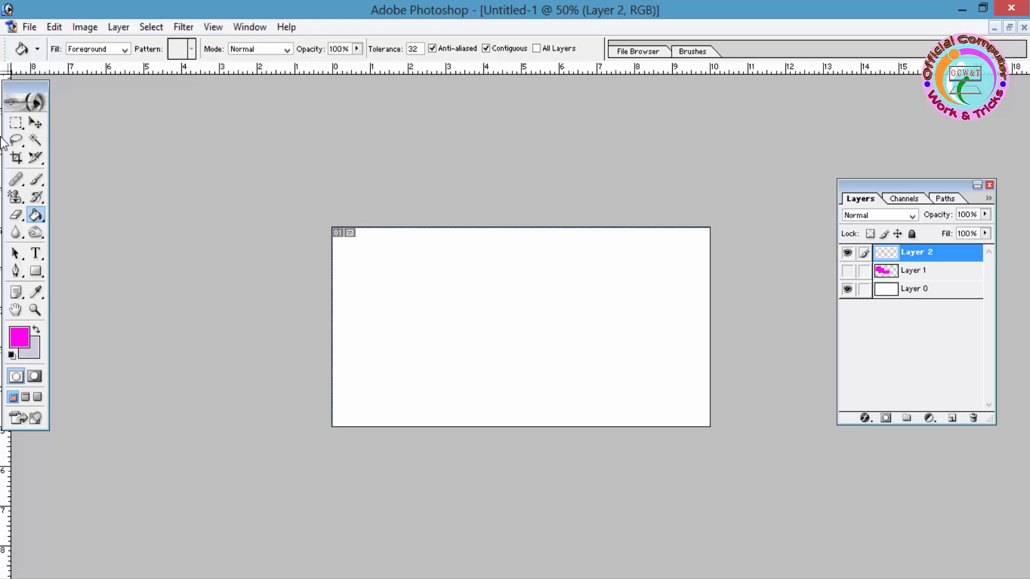
# With the Elliptical Marquee in add mode and Normal style, combine a circle and two smaller overlapping ellipses into one selection.
pyautogui.moveTo(16, 123); pyautogui.dragTo(77, 141)
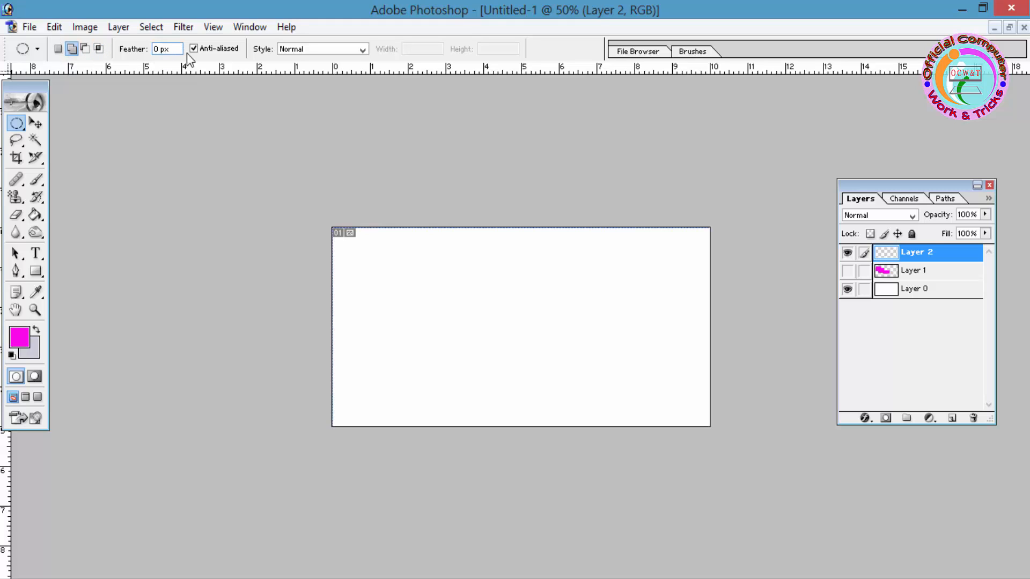
pyautogui.click(315, 50)
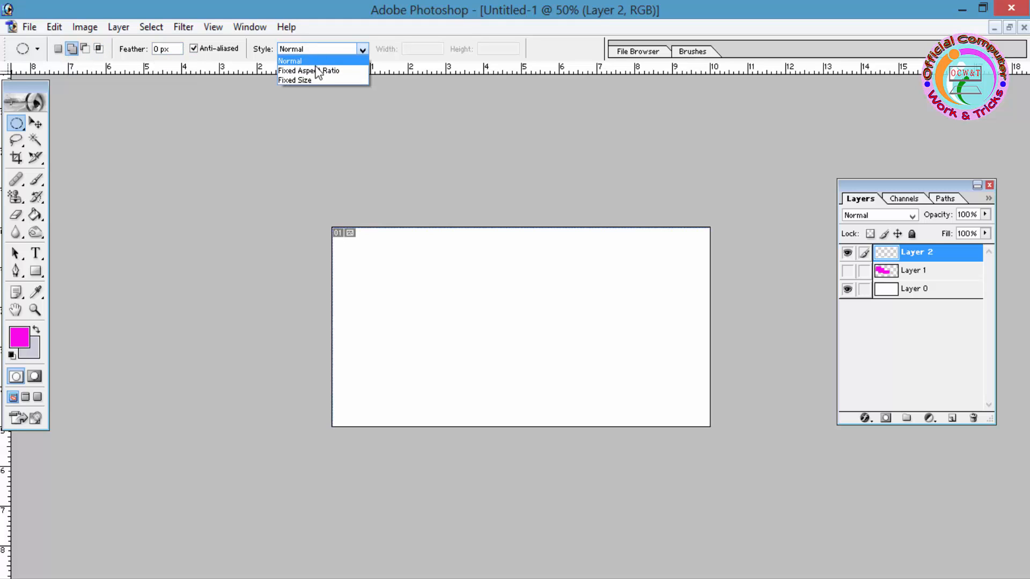
pyautogui.click(327, 24)
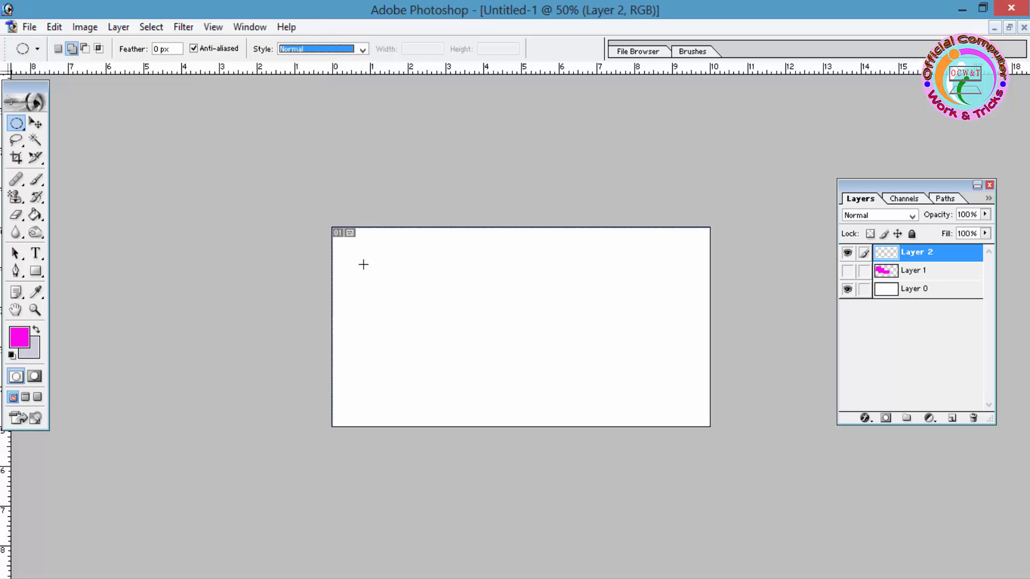
pyautogui.moveTo(375, 261); pyautogui.dragTo(498, 347)
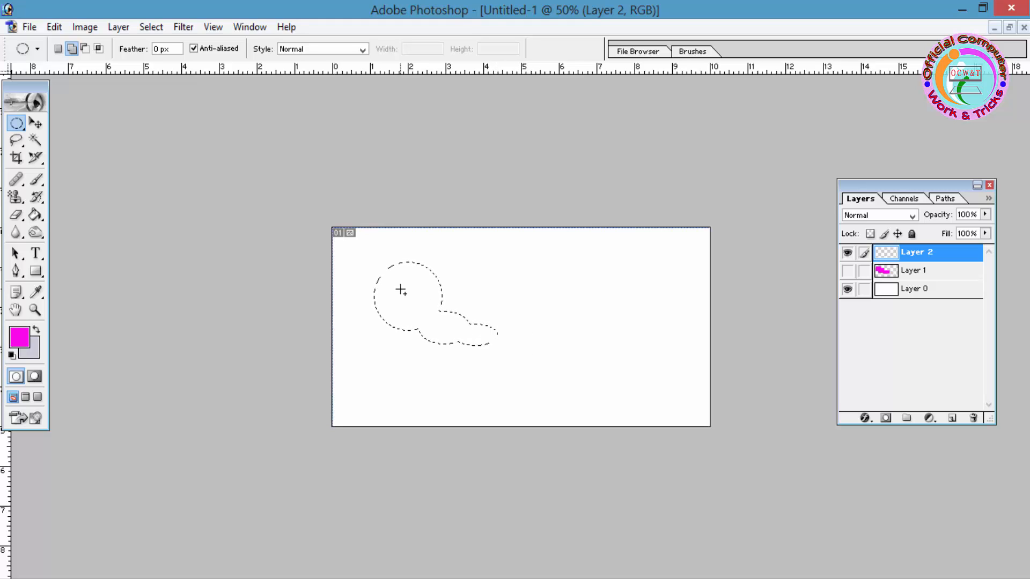
pyautogui.click(16, 123)
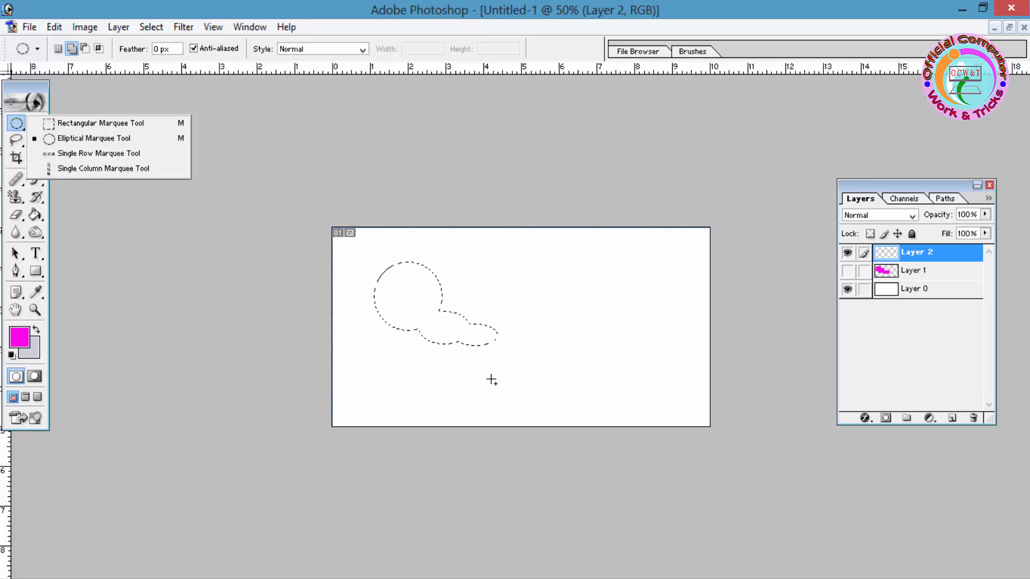
pyautogui.click(460, 329)
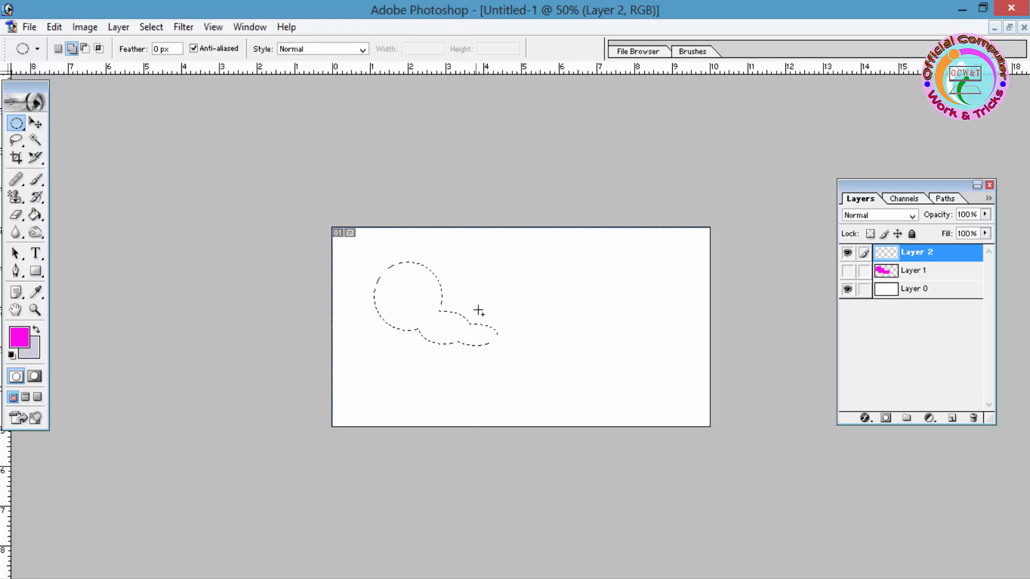
# Hide Layer 2 and delete it from the document.
pyautogui.click(847, 253)
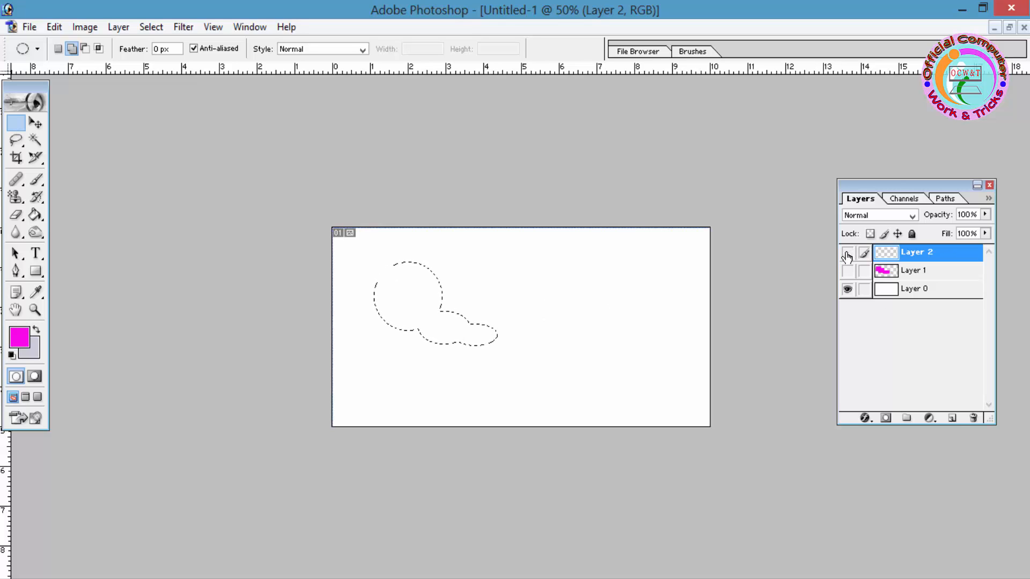
pyautogui.rightClick(890, 257)
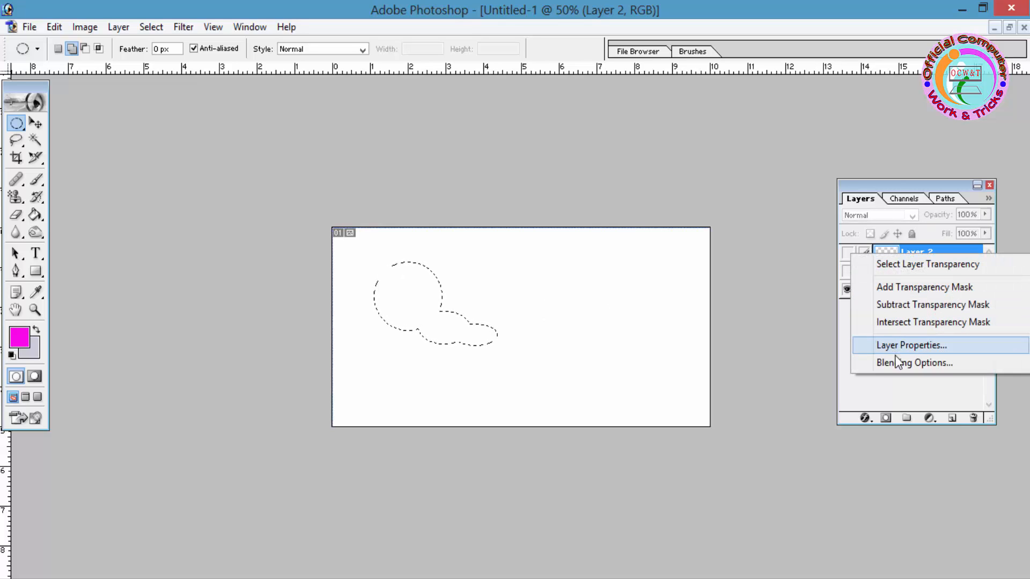
pyautogui.click(836, 313)
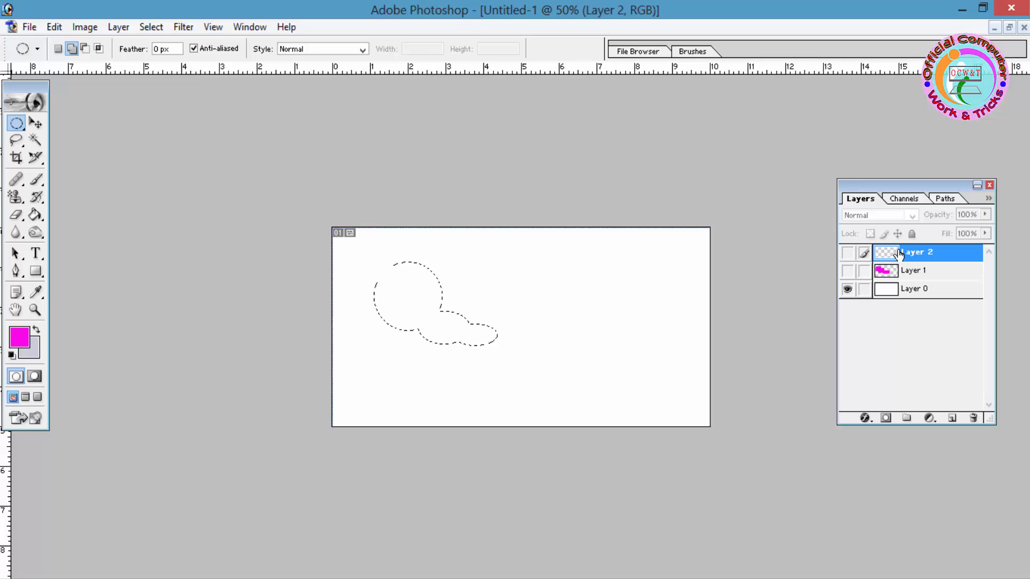
pyautogui.rightClick(900, 254)
pyautogui.click(901, 319)
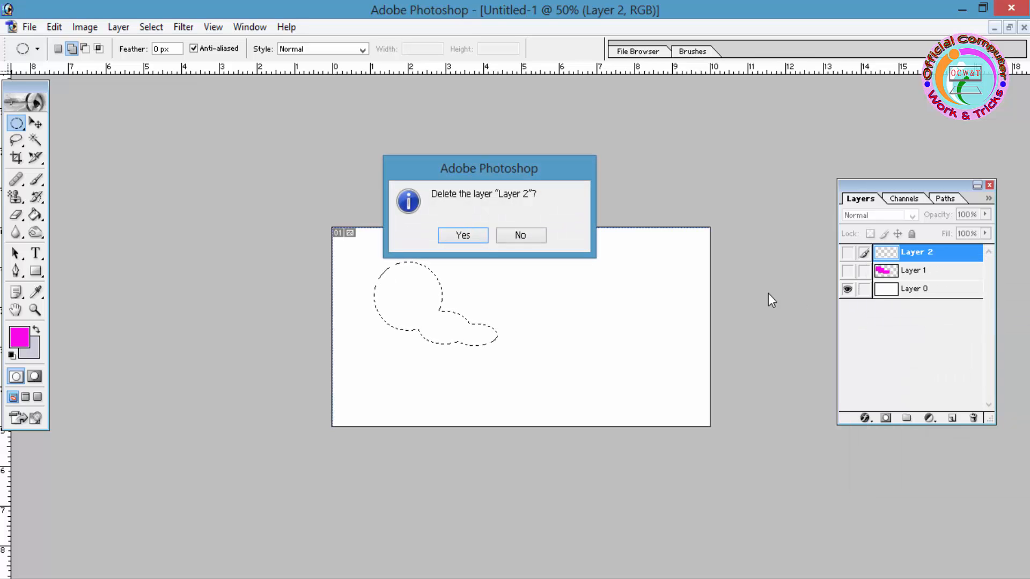
pyautogui.click(462, 236)
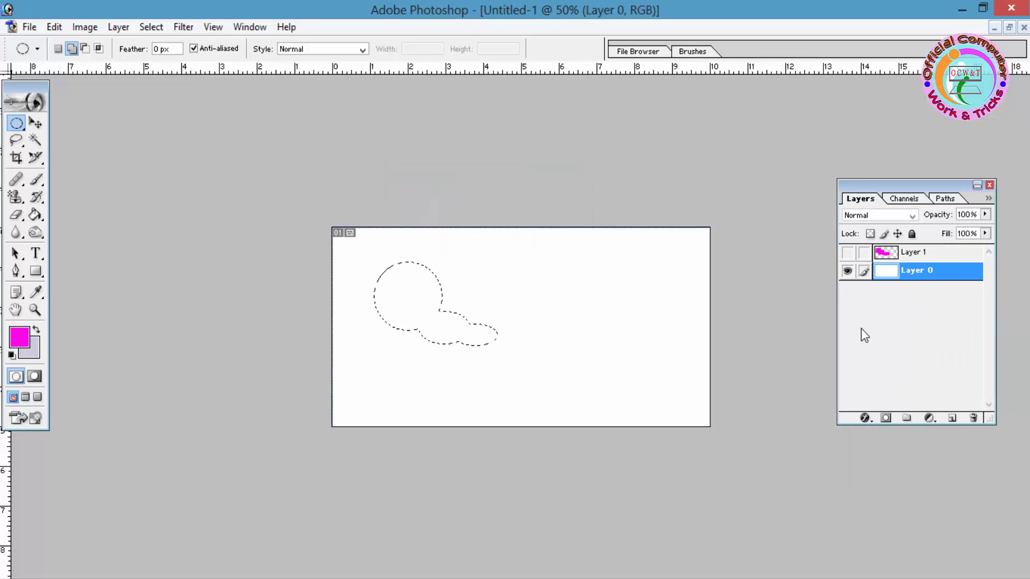
# Delete Layer 1 with its stepped magenta shape and deselect the remaining ellipse selection.
pyautogui.click(901, 259)
pyautogui.click(973, 419)
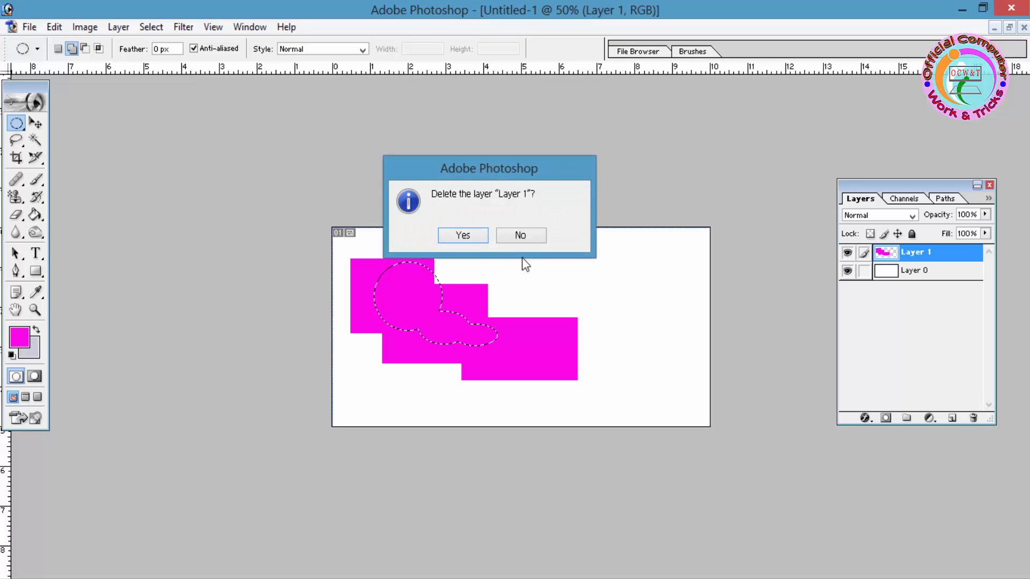
pyautogui.click(478, 240)
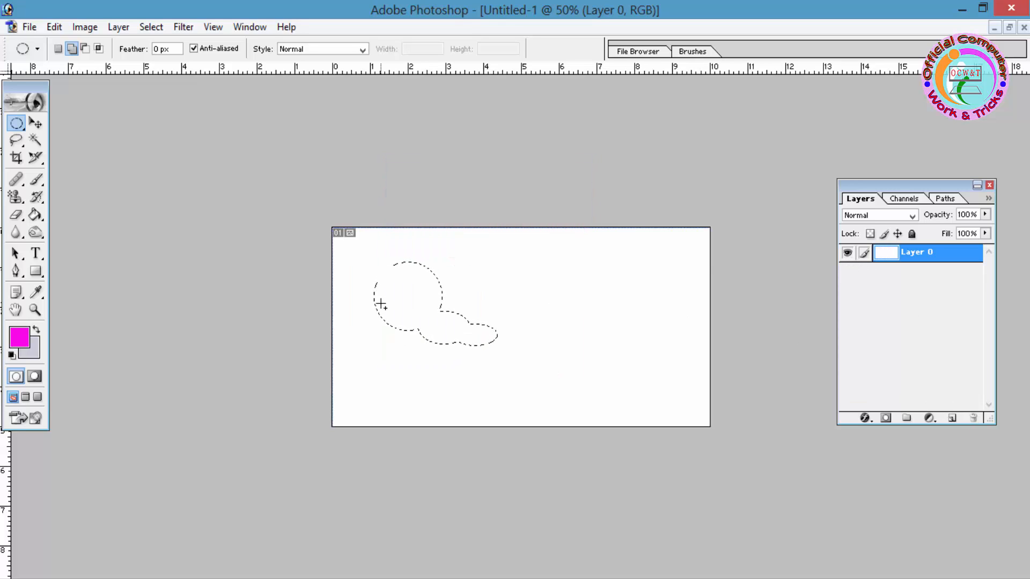
pyautogui.hotkey('ctrl', 'd')
# Add a new layer, draw a rectangular marquee on it, fill it with magenta using the Paint Bucket, and deselect.
pyautogui.click(955, 420)
pyautogui.moveTo(16, 123); pyautogui.dragTo(97, 122)
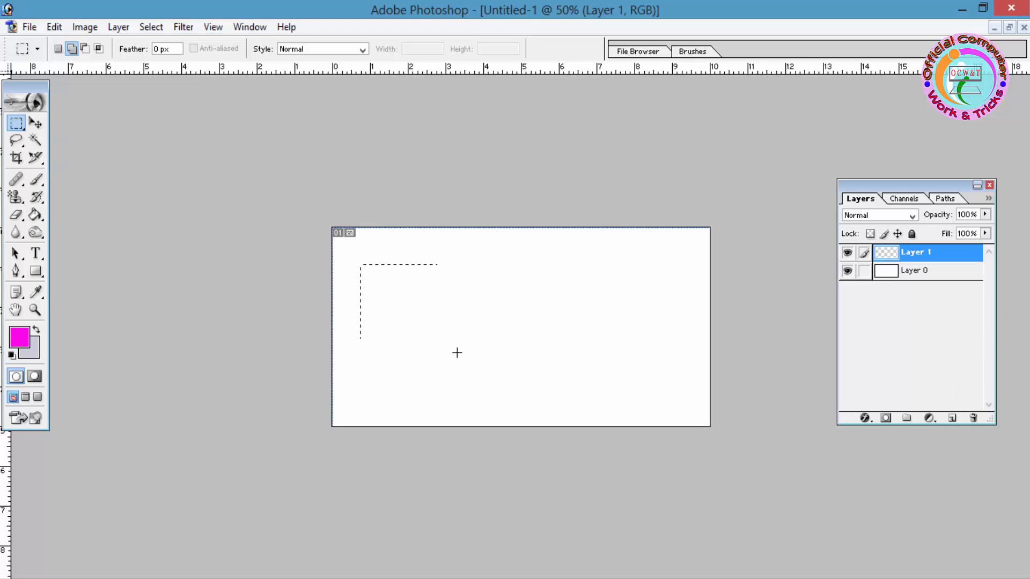
pyautogui.moveTo(457, 353); pyautogui.dragTo(462, 355)
pyautogui.click(35, 216)
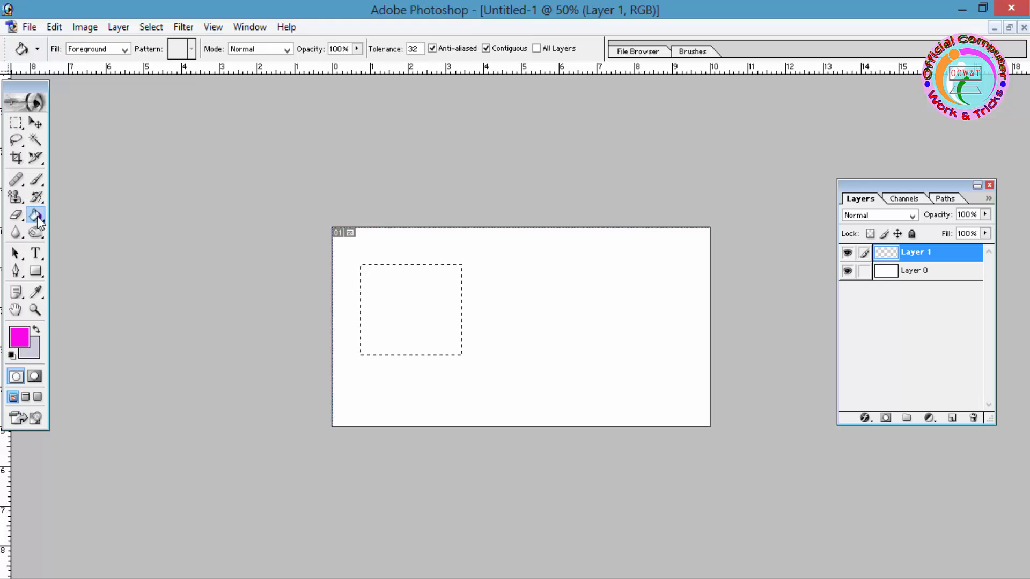
pyautogui.click(400, 294)
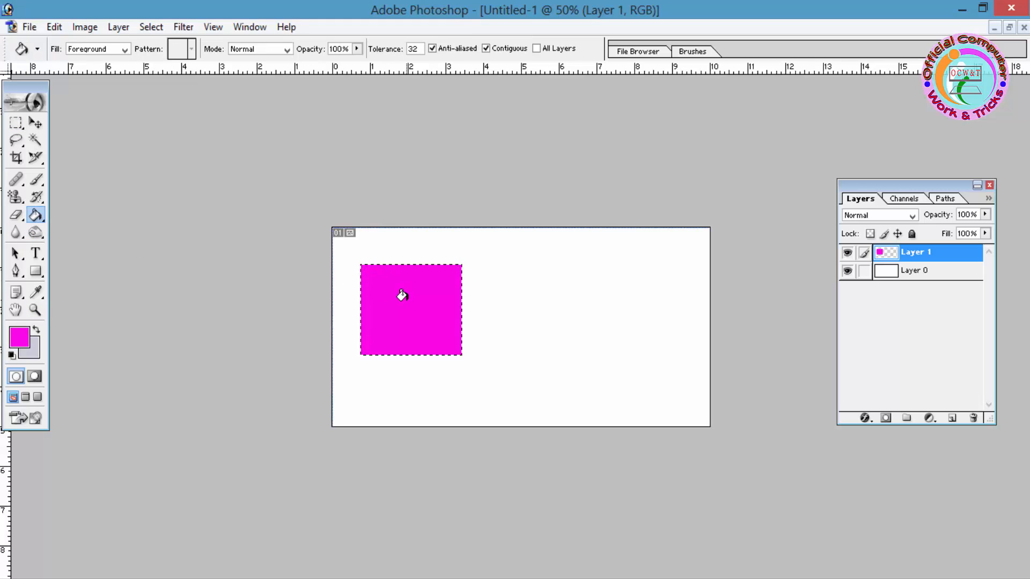
pyautogui.hotkey('ctrl', 'd')
# Add a second magenta-filled rectangle on the same Layer 1, deselect, and move both rectangles together slightly right and down.
pyautogui.click(16, 123)
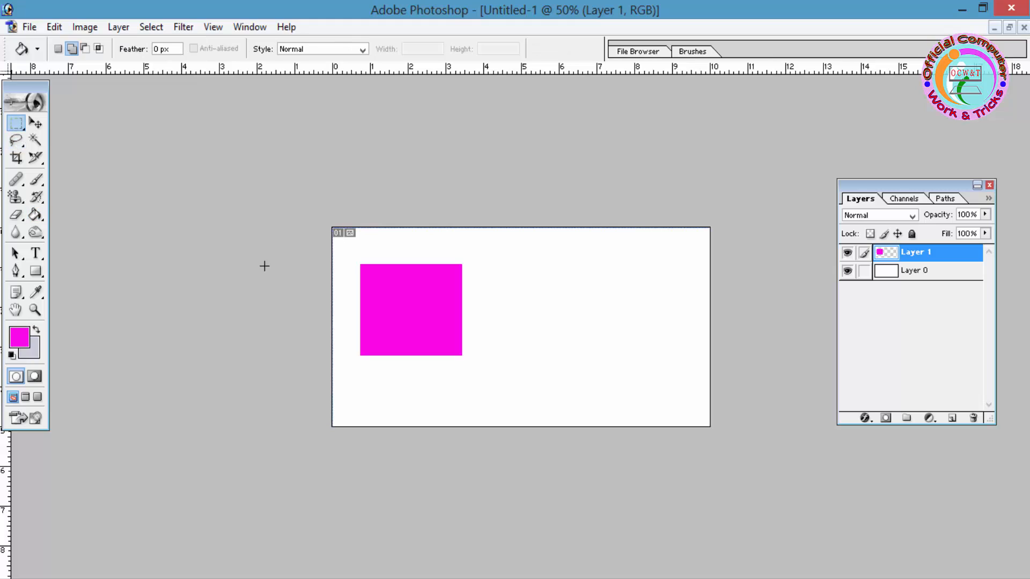
pyautogui.press('g')
pyautogui.click(553, 335)
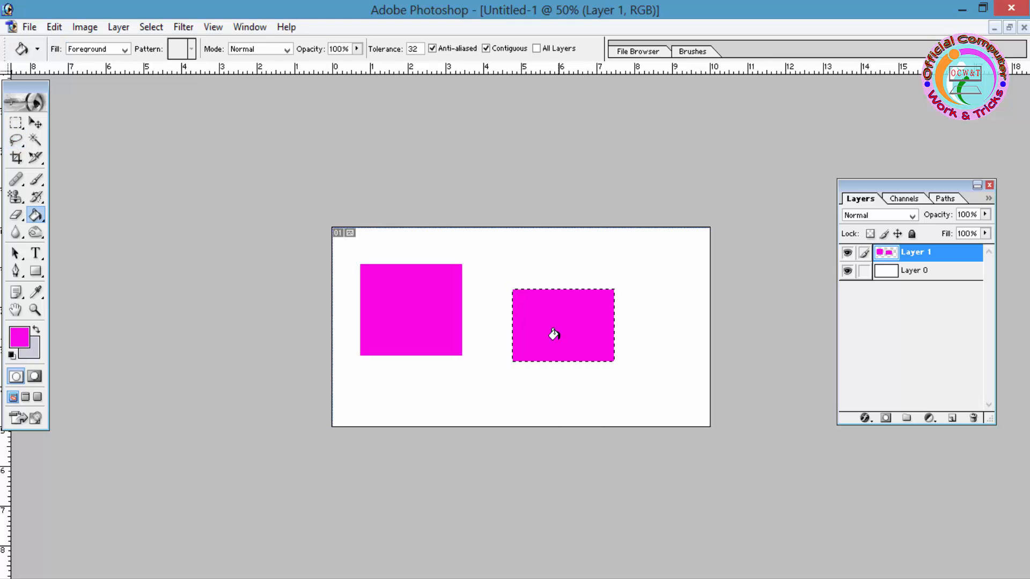
pyautogui.hotkey('ctrl', 'd')
pyautogui.click(36, 125)
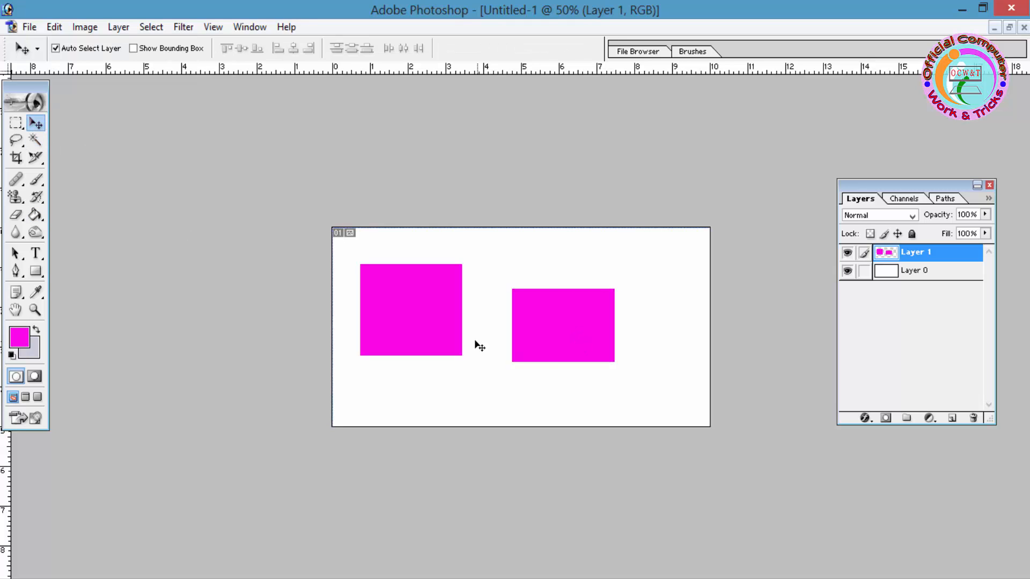
pyautogui.moveTo(446, 321); pyautogui.dragTo(472, 336)
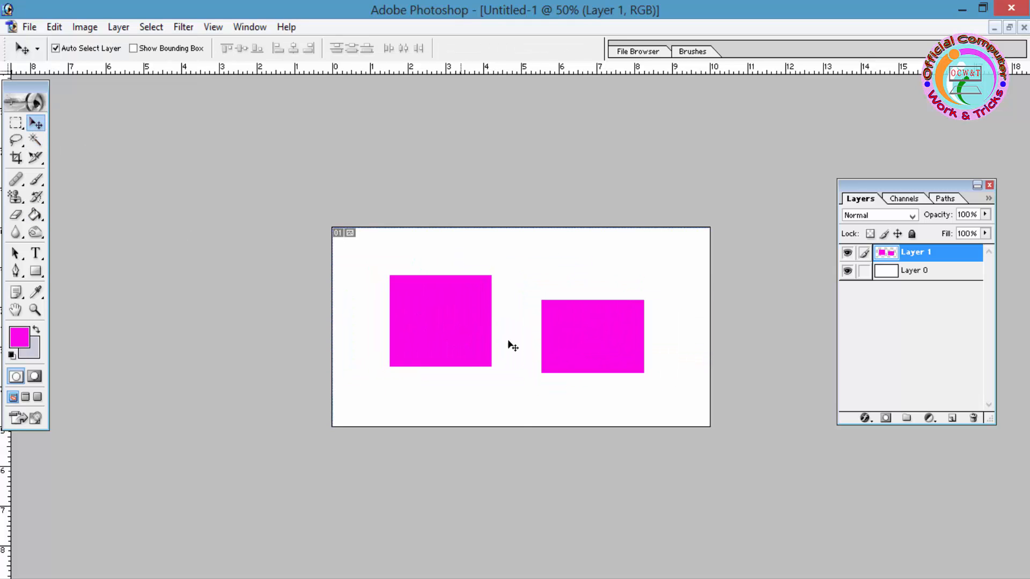
# Add a new layer, hide Layer 1, and create a small magenta-filled rectangle near the canvas's upper-left corner, clearing the selection.
pyautogui.click(952, 420)
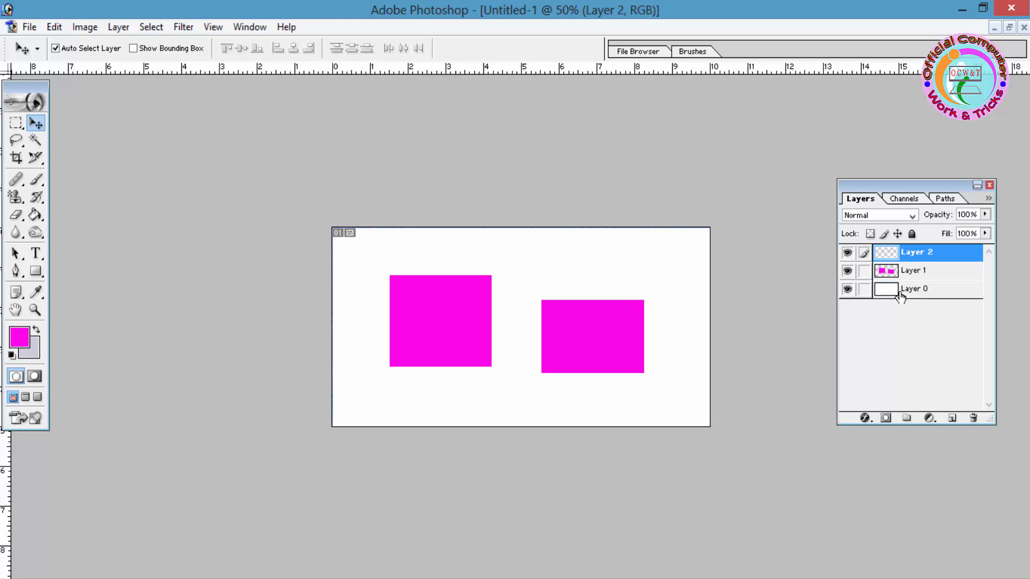
pyautogui.click(848, 271)
pyautogui.click(16, 123)
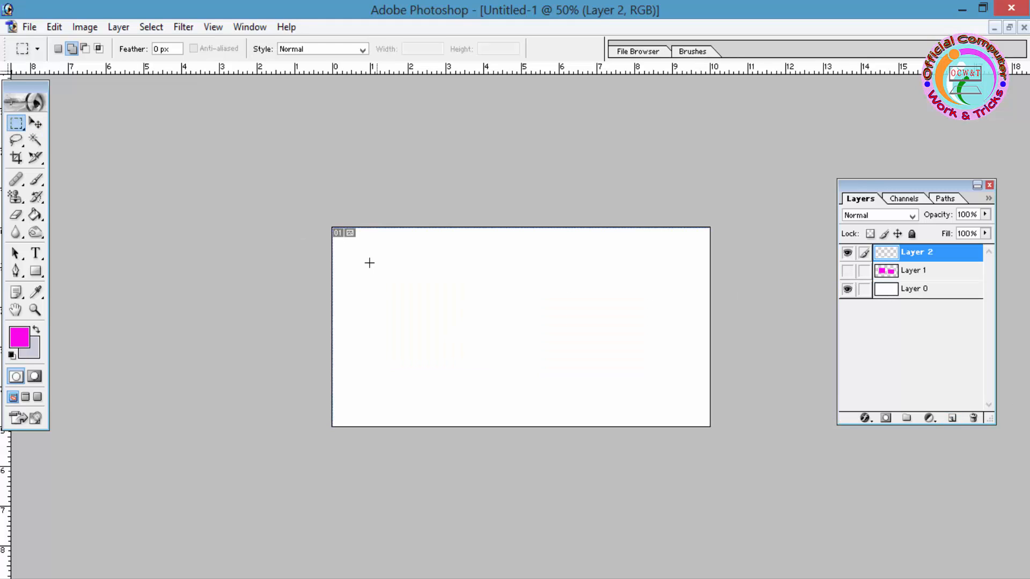
pyautogui.moveTo(368, 263); pyautogui.dragTo(442, 329)
pyautogui.press('g')
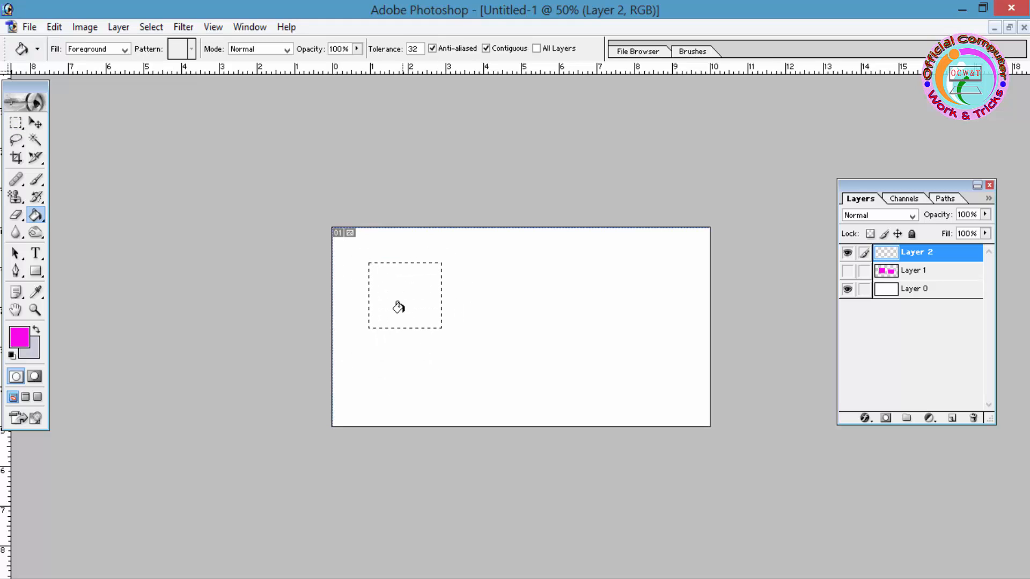
pyautogui.click(397, 305)
pyautogui.hotkey('ctrl', 'd')
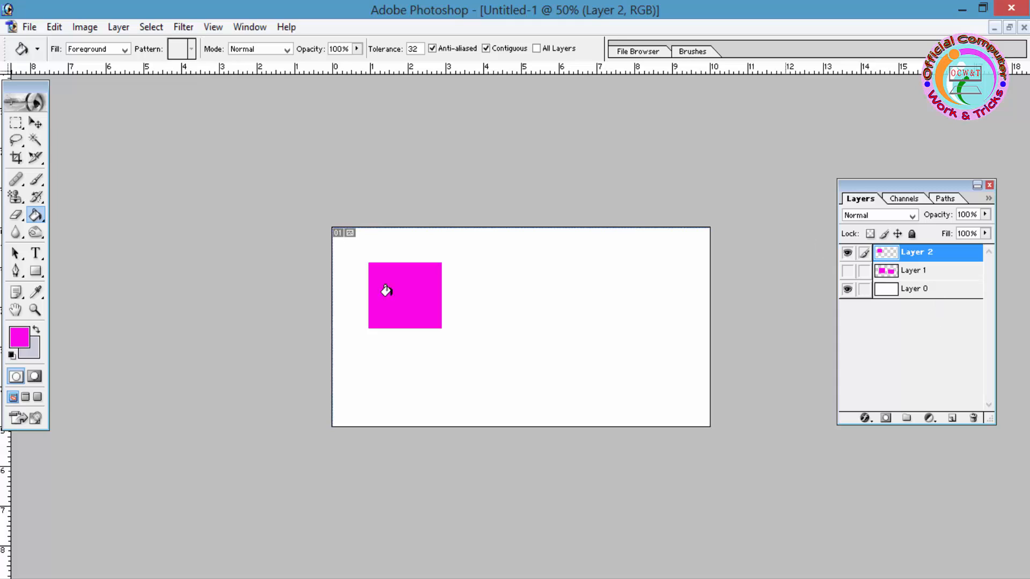
# Add another new layer and fill a taller rectangular selection on it with magenta, right of the small rectangle, and deselect.
pyautogui.click(952, 418)
pyautogui.click(16, 125)
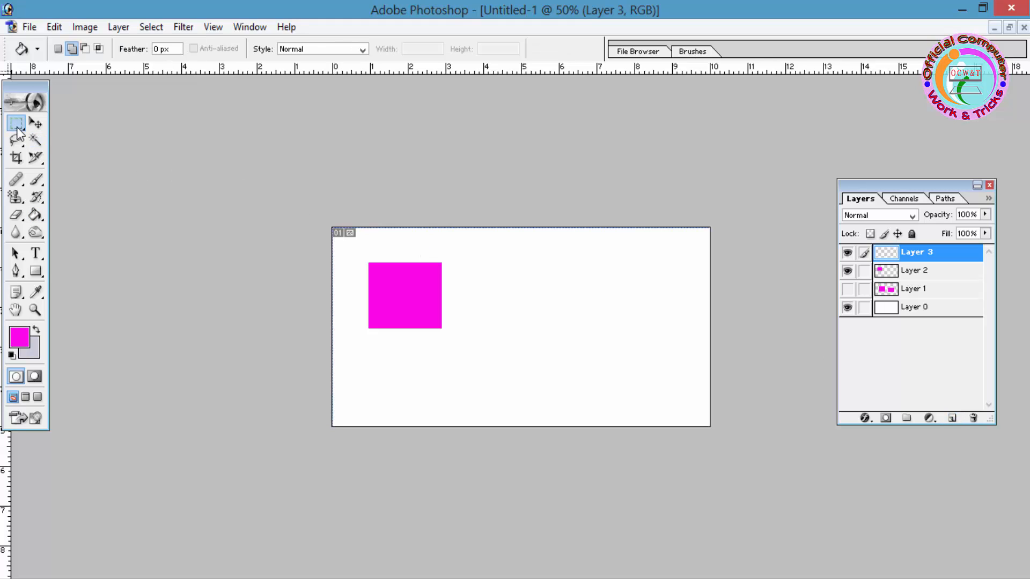
pyautogui.click(65, 128)
pyautogui.moveTo(501, 276); pyautogui.dragTo(597, 399)
pyautogui.click(566, 352)
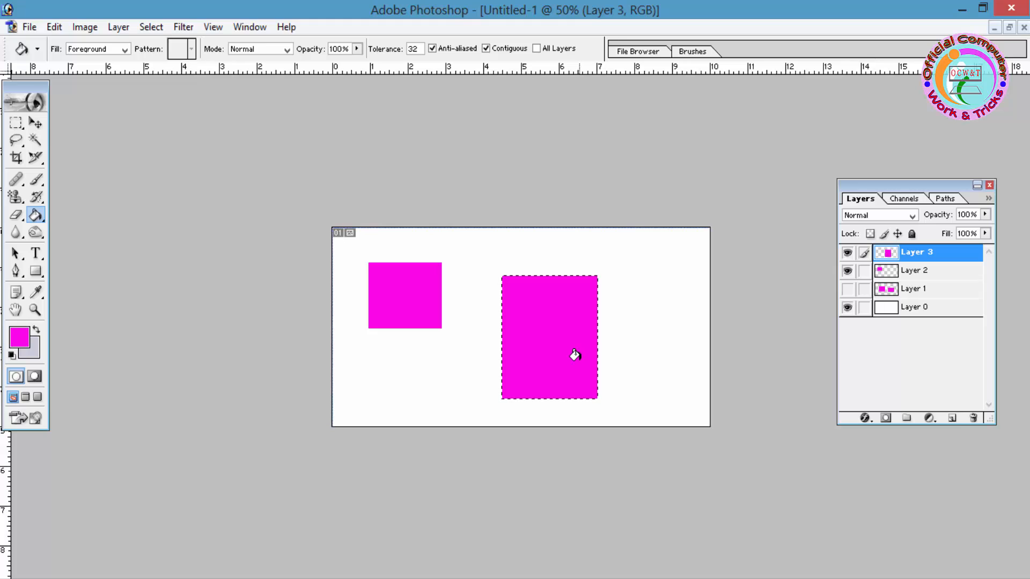
pyautogui.hotkey('ctrl', 'd')
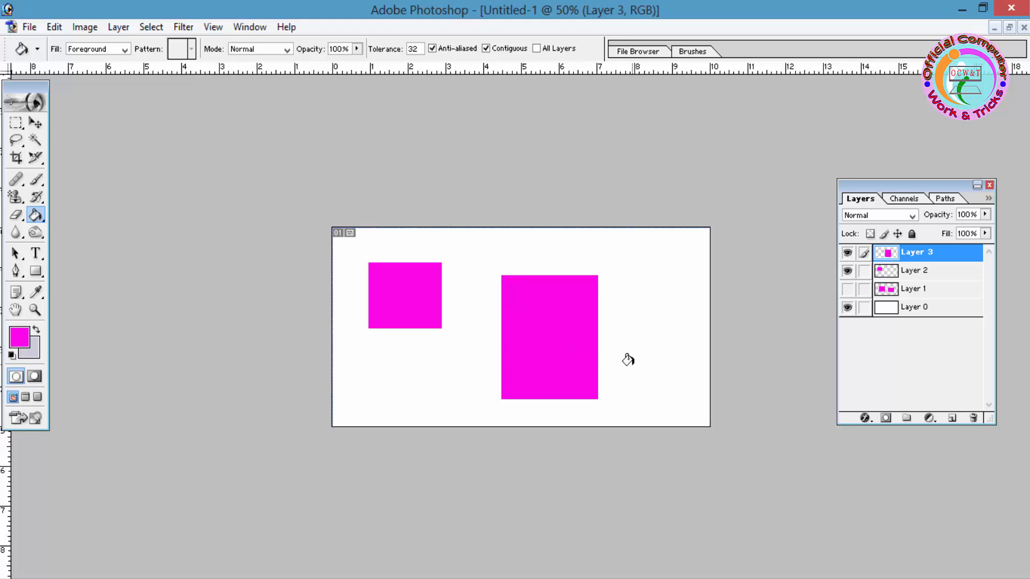
# Move the tall rectangle on Layer 3 to the right and the small rectangle on Layer 2 separately, and reselect Layer 3.
pyautogui.click(36, 123)
pyautogui.moveTo(564, 321); pyautogui.dragTo(590, 321)
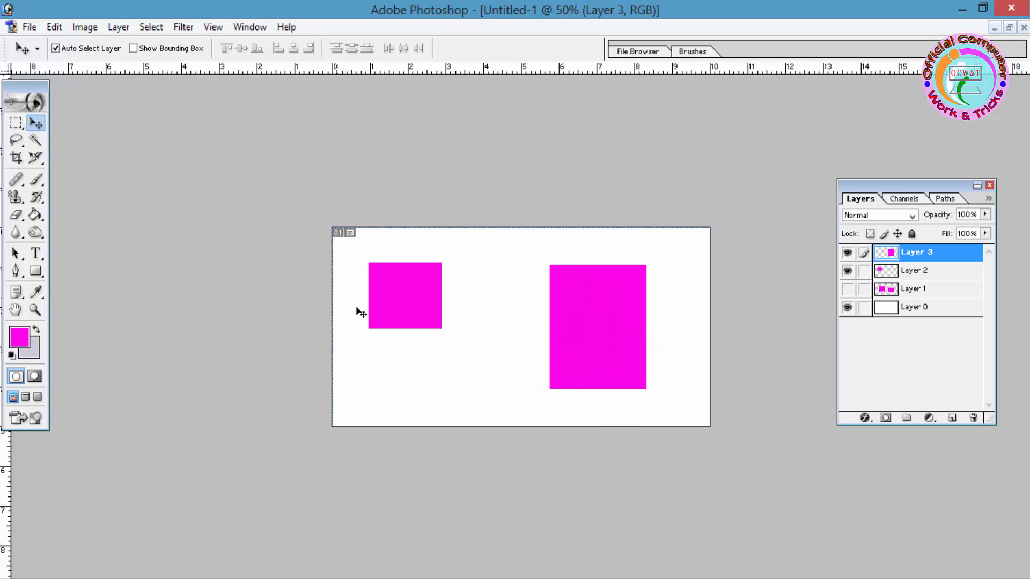
pyautogui.click(400, 314)
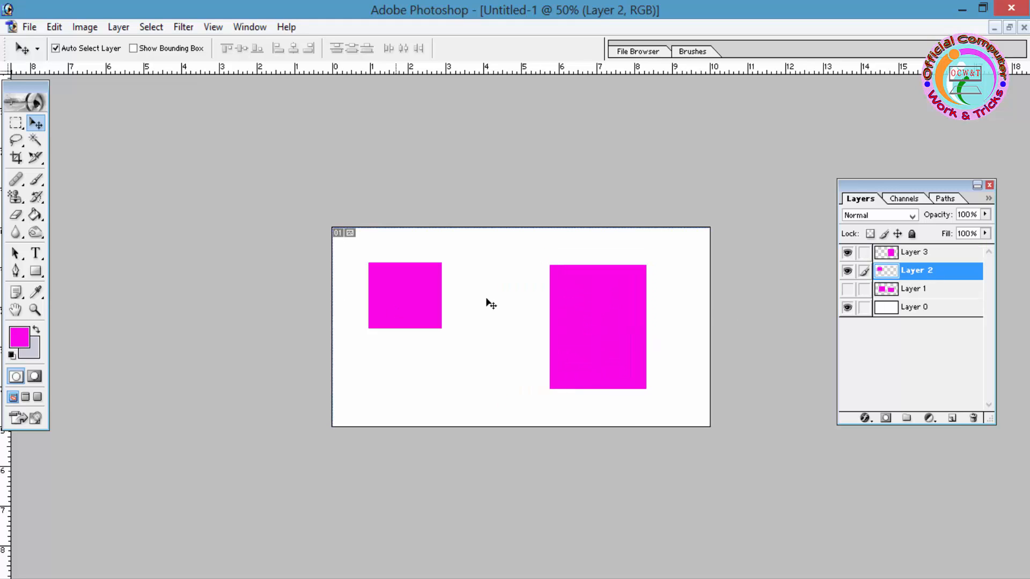
pyautogui.click(909, 255)
pyautogui.click(884, 275)
pyautogui.rightClick(423, 304)
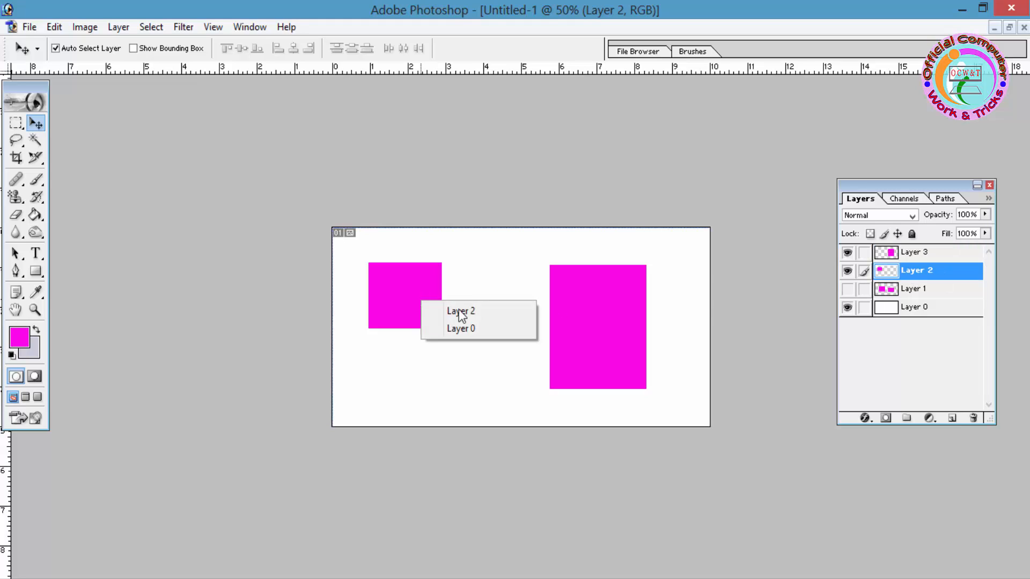
pyautogui.click(464, 311)
pyautogui.moveTo(367, 315); pyautogui.dragTo(423, 315)
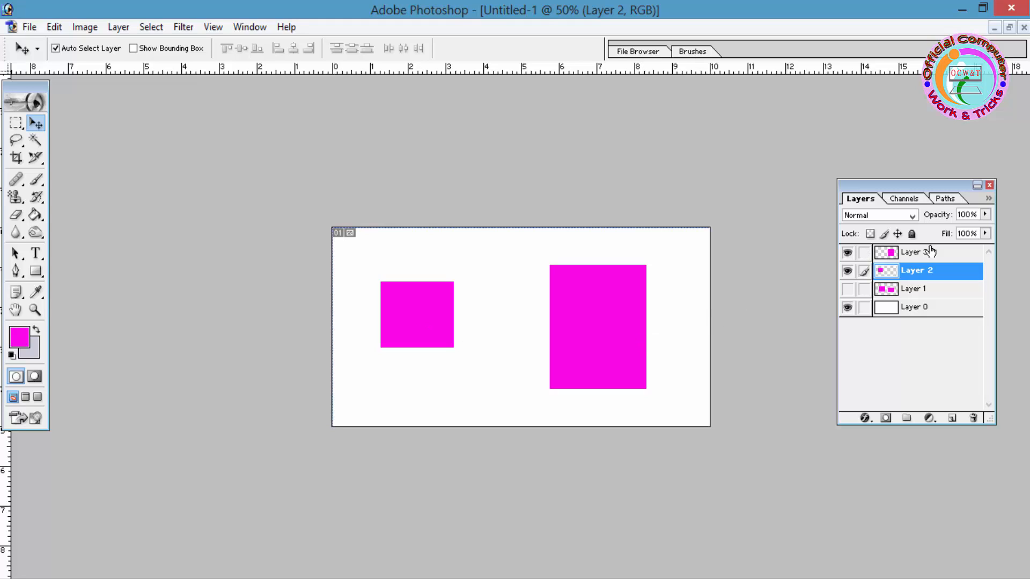
pyautogui.click(609, 294)
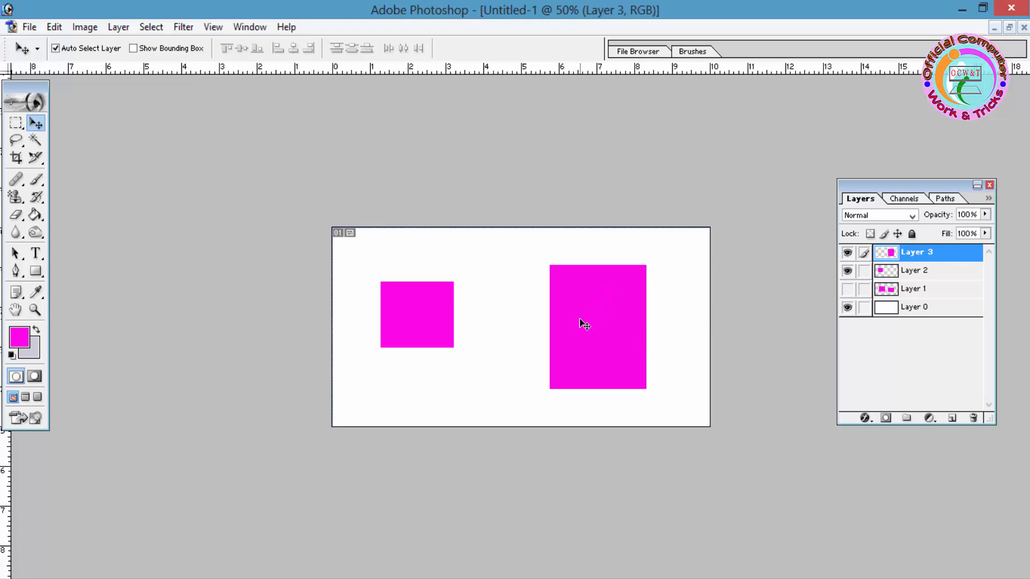
pyautogui.press('t')
pyautogui.press('r')
pyautogui.press('d')
pyautogui.press('f')
pyautogui.press('f')
pyautogui.press('s')
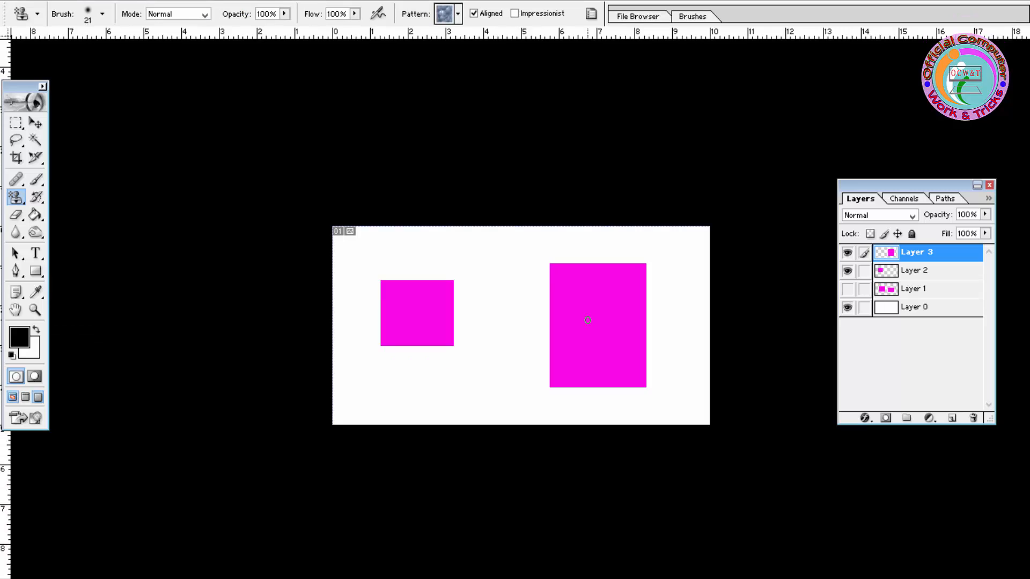
pyautogui.press('f')
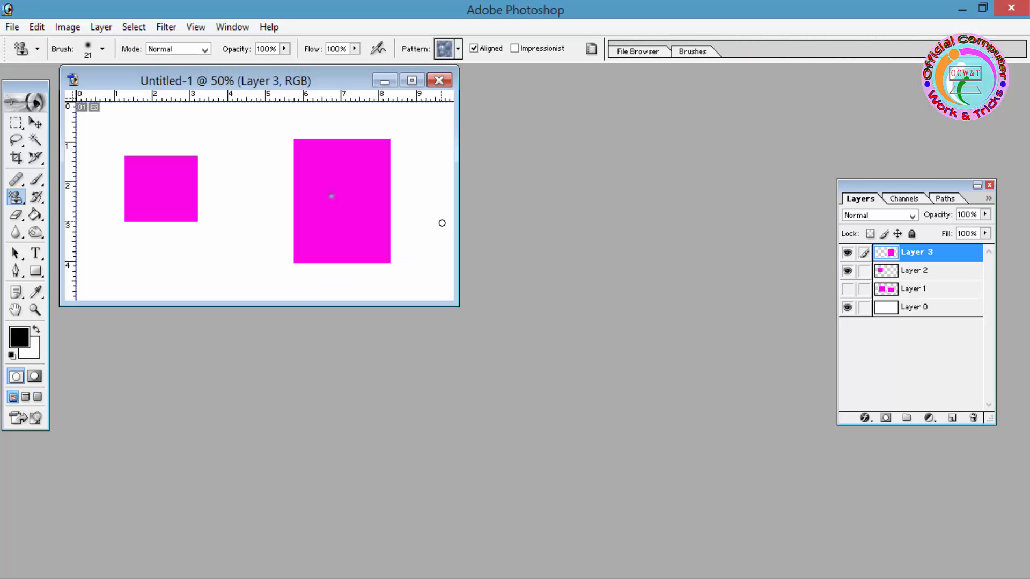
pyautogui.click(412, 81)
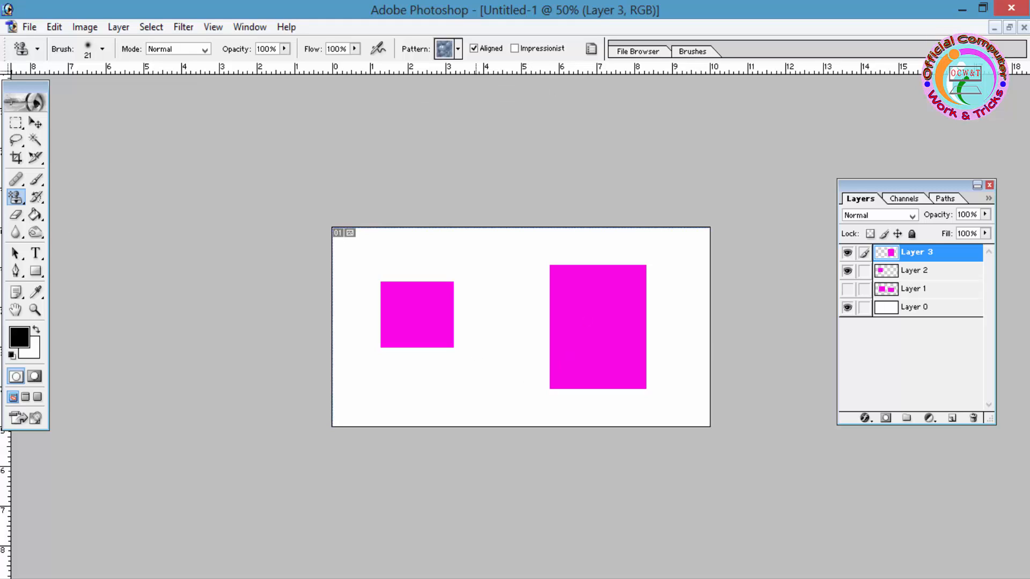
# With the Type tool, add the text "fdvgfdgdgg" overlapping the tall rectangle's left edge, and commit it.
pyautogui.click(36, 253)
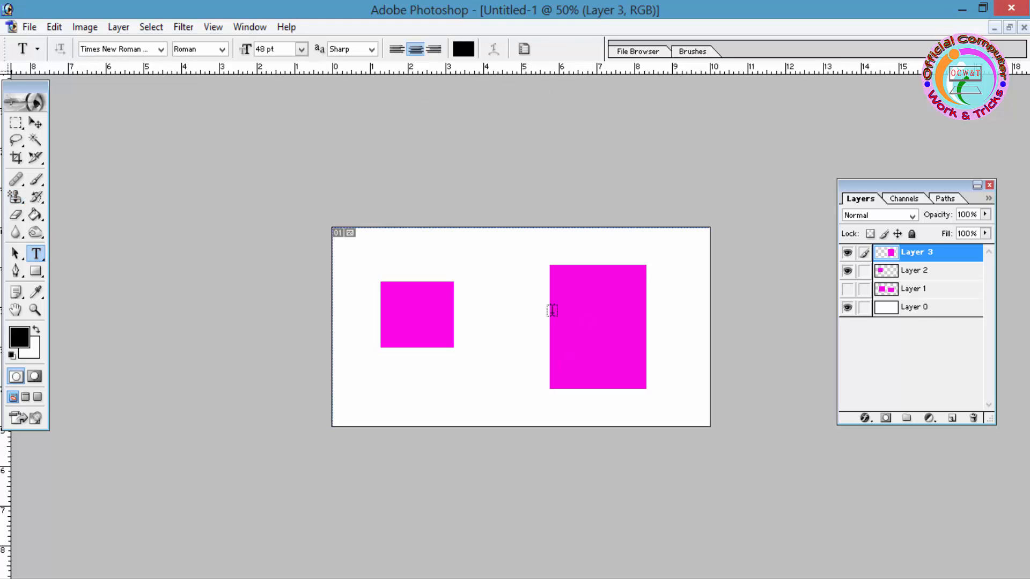
pyautogui.click(554, 311)
pyautogui.write('fdvgfdgdgg')
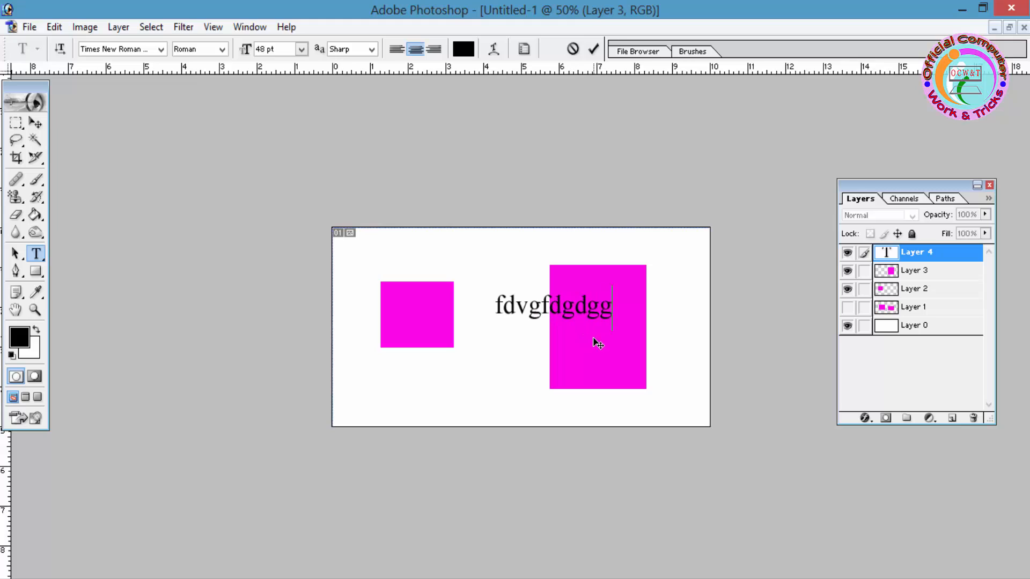
pyautogui.click(36, 123)
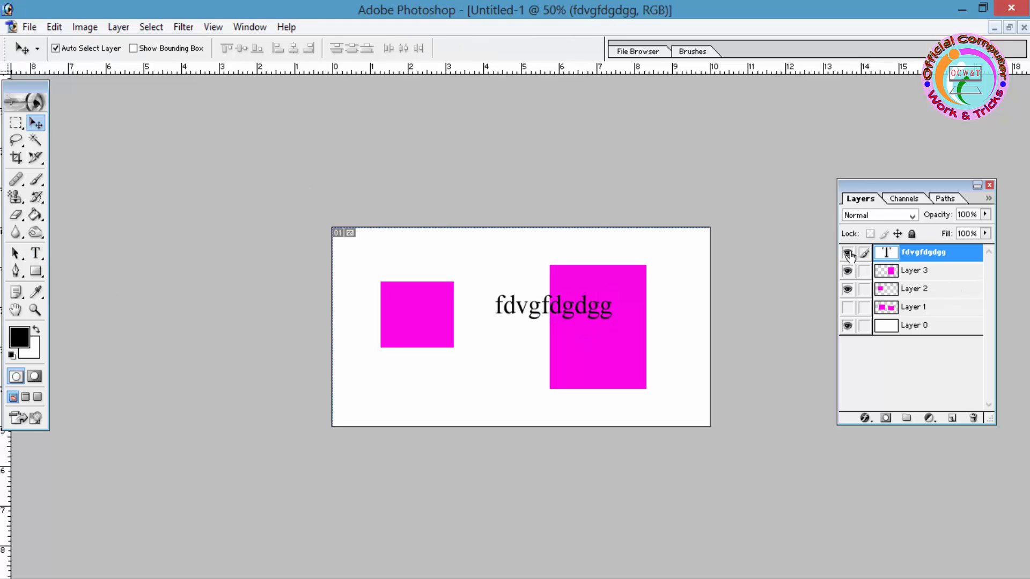
# Rasterize the fdvgfdgdgg type layer and erase all of its text with the Eraser.
pyautogui.click(16, 214)
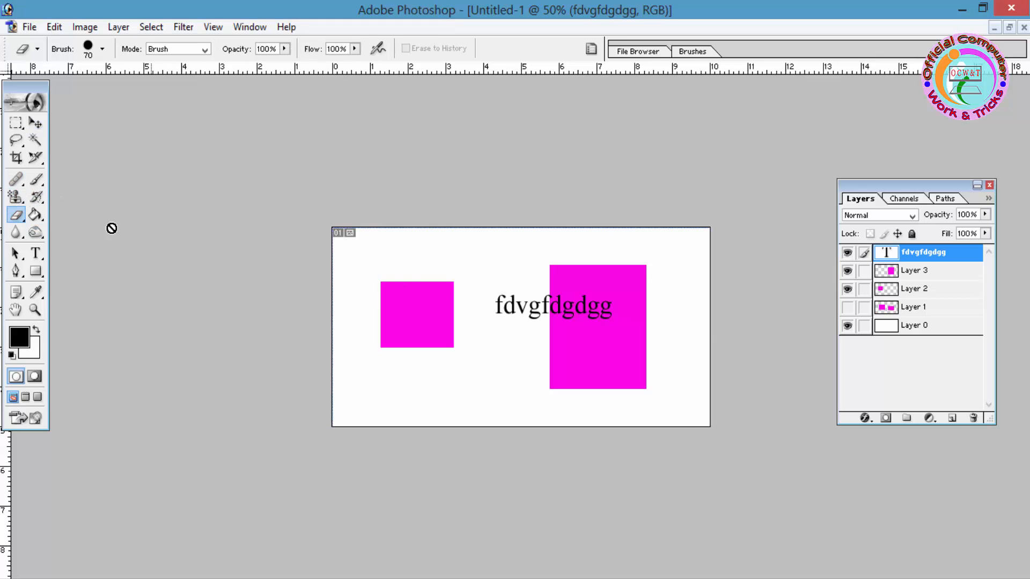
pyautogui.click(498, 328)
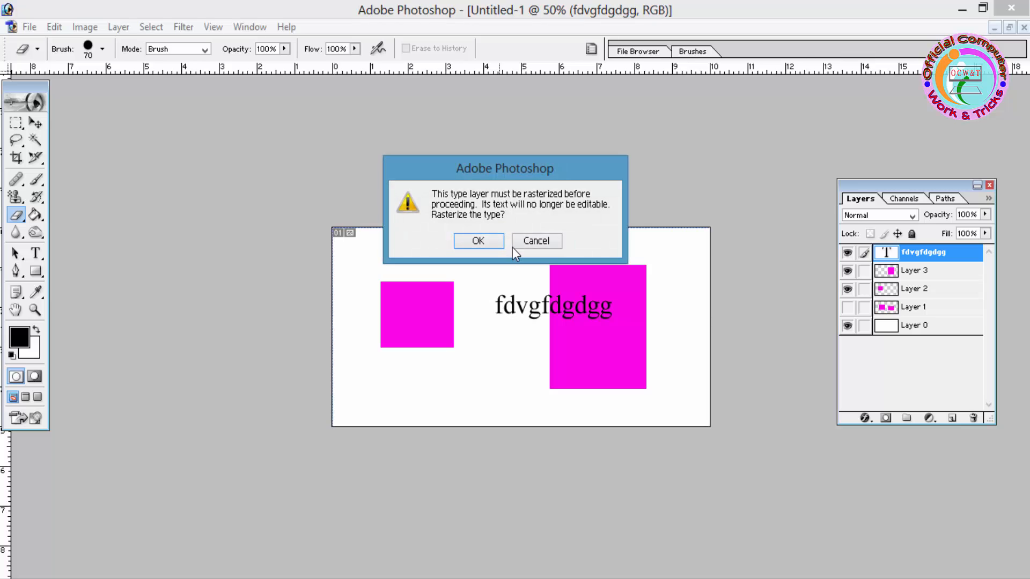
pyautogui.click(478, 241)
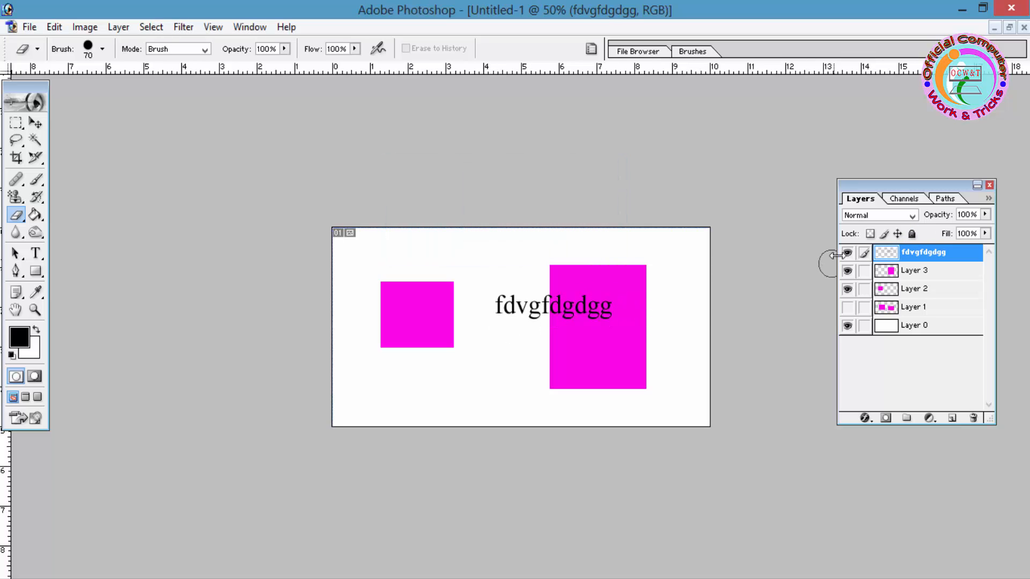
pyautogui.moveTo(515, 321)
pyautogui.mouseDown()
pyautogui.moveTo(536, 290)
pyautogui.moveTo(552, 327)
pyautogui.moveTo(557, 307)
pyautogui.moveTo(573, 303)
pyautogui.moveTo(650, 304)
pyautogui.mouseUp()
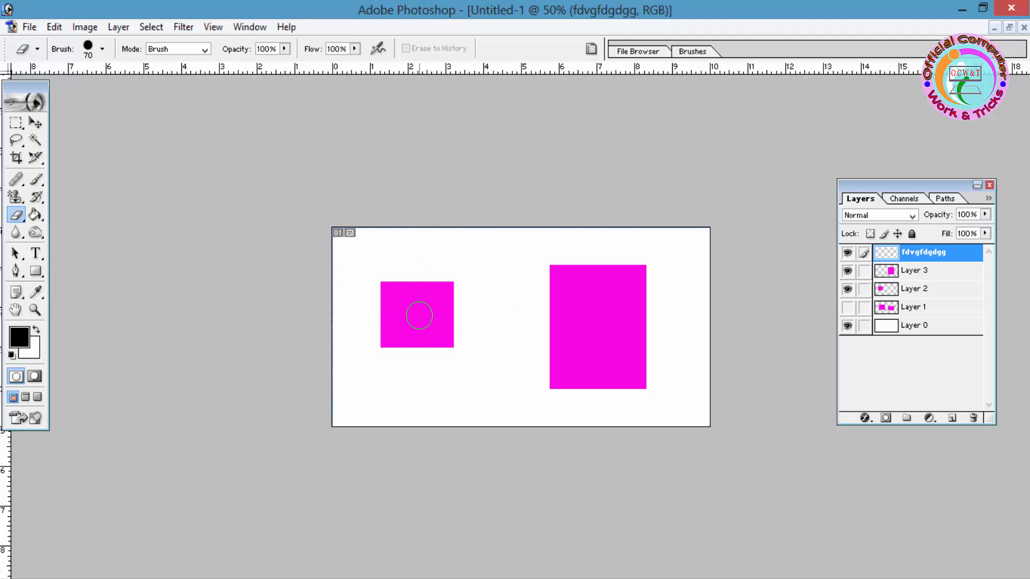
# Select Layer 2 from the small rectangle on the canvas, erase the rectangle completely, and return to the Rectangular Marquee tool.
pyautogui.press('v')
pyautogui.rightClick(421, 317)
pyautogui.click(457, 328)
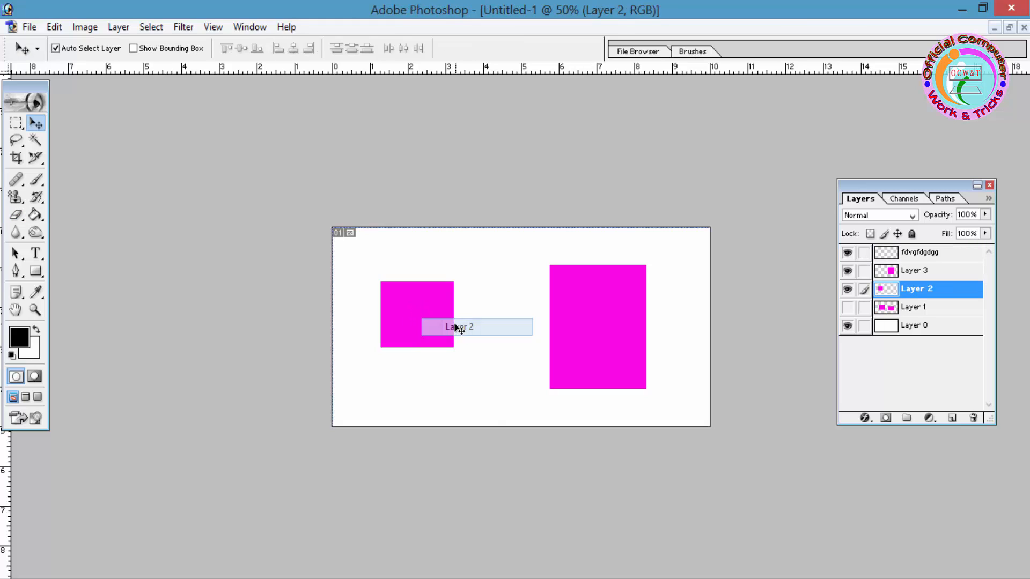
pyautogui.click(17, 215)
pyautogui.moveTo(434, 270)
pyautogui.mouseDown()
pyautogui.moveTo(417, 333)
pyautogui.moveTo(383, 291)
pyautogui.moveTo(359, 333)
pyautogui.moveTo(387, 313)
pyautogui.moveTo(413, 319)
pyautogui.moveTo(397, 306)
pyautogui.moveTo(439, 292)
pyautogui.moveTo(450, 339)
pyautogui.mouseUp()
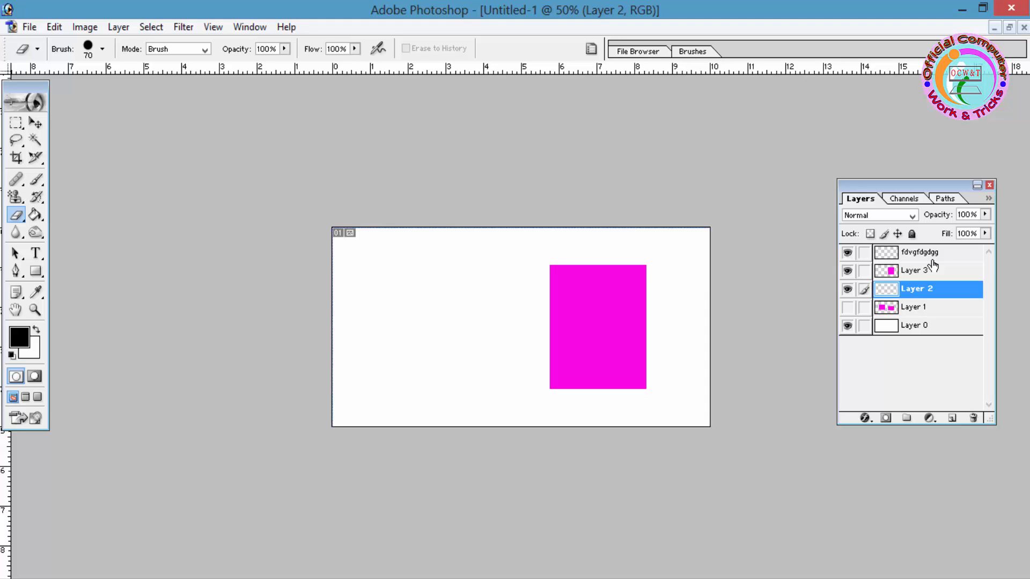
pyautogui.press('m')
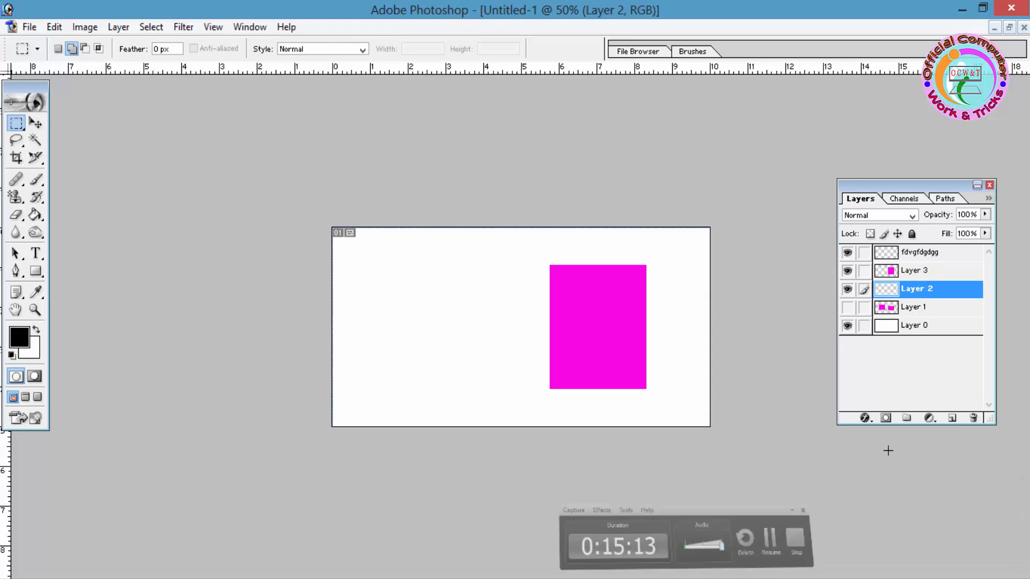